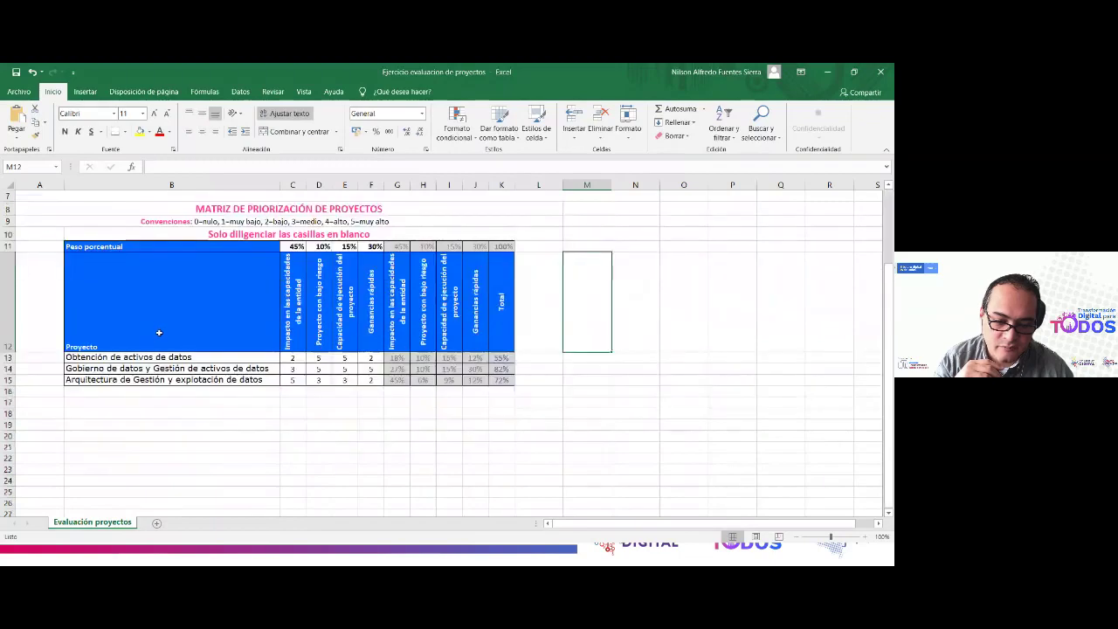
Step: Review the three project names and the four prioritization criteria headings in the scoring matrix
{"action": "left_click", "coordinate": [127, 222]}
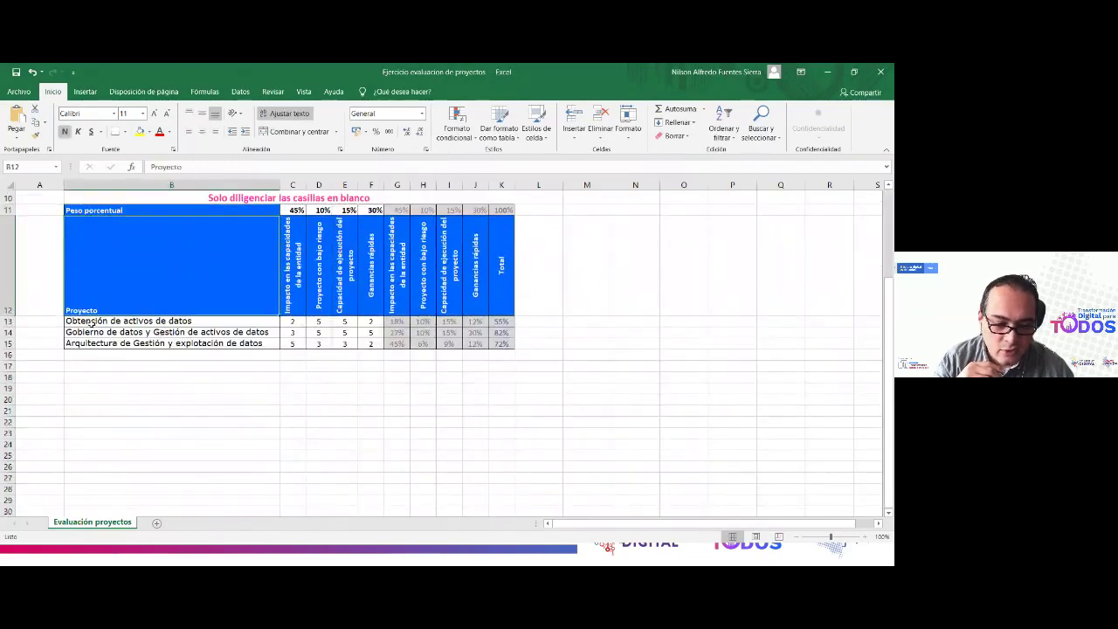
{"action": "left_click_drag", "start_coordinate": [93, 322], "coordinate": [93, 346]}
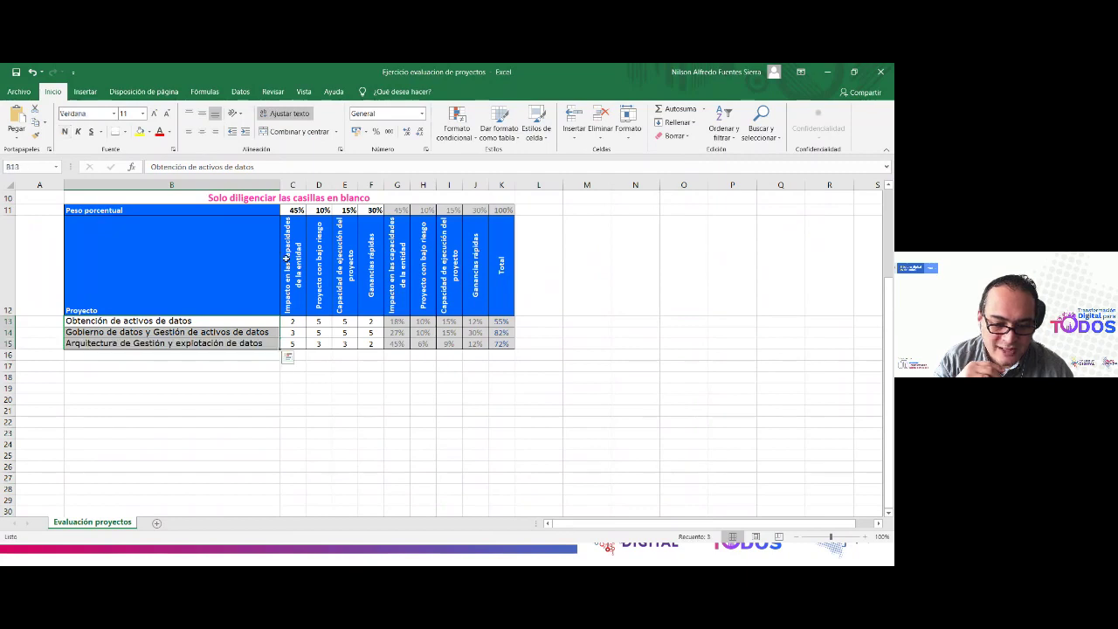
{"action": "left_click_drag", "start_coordinate": [292, 262], "coordinate": [371, 262]}
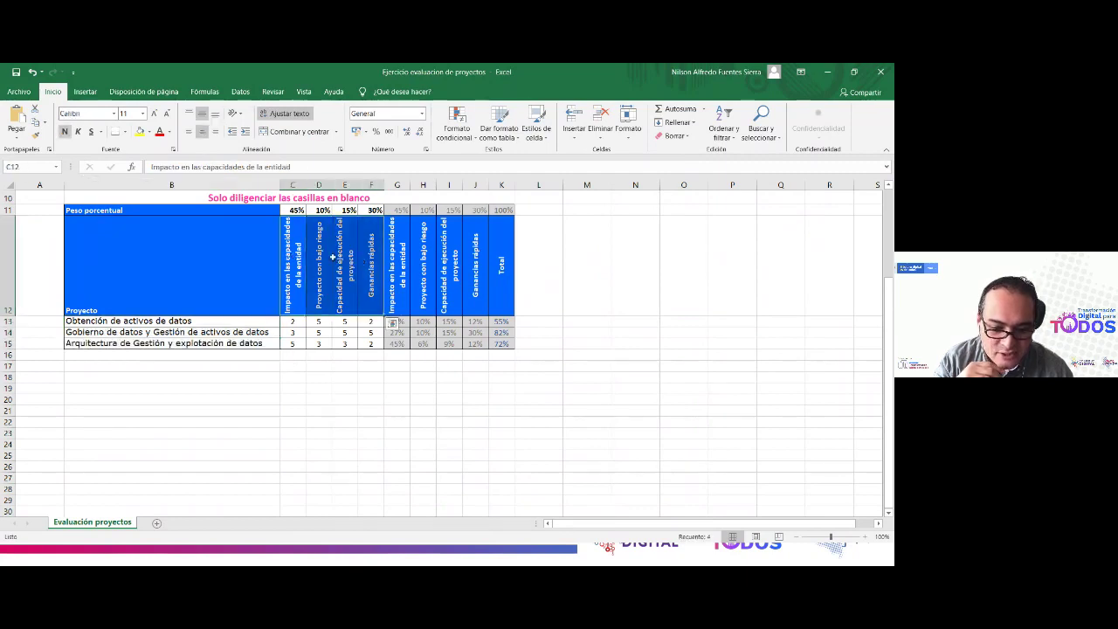
{"action": "left_click", "coordinate": [325, 257]}
{"action": "left_click", "coordinate": [292, 252]}
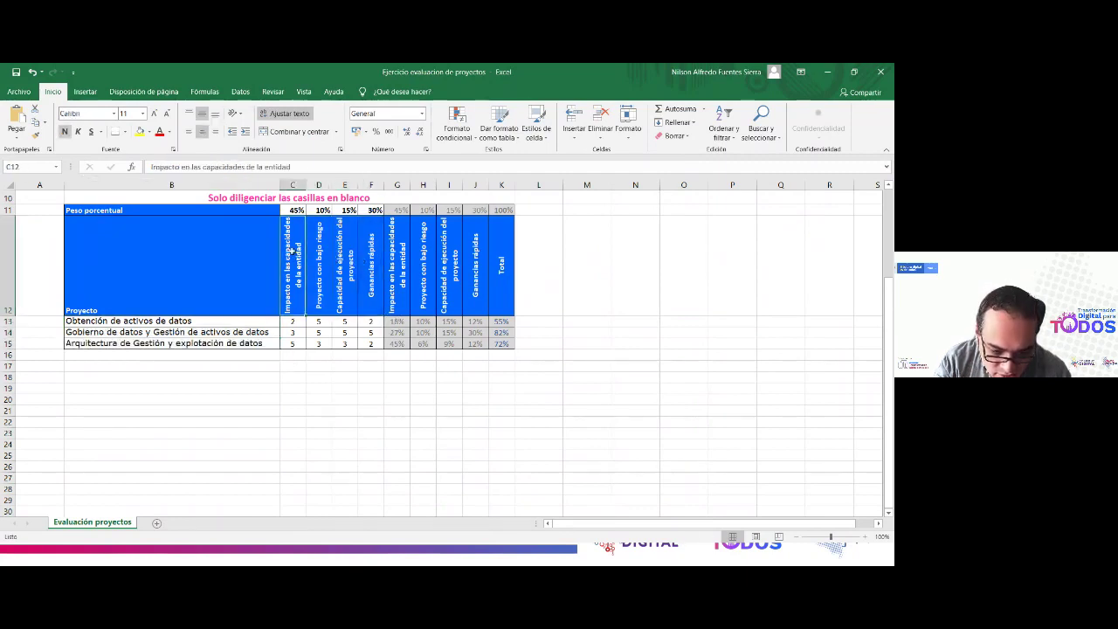
{"action": "left_click", "coordinate": [328, 281]}
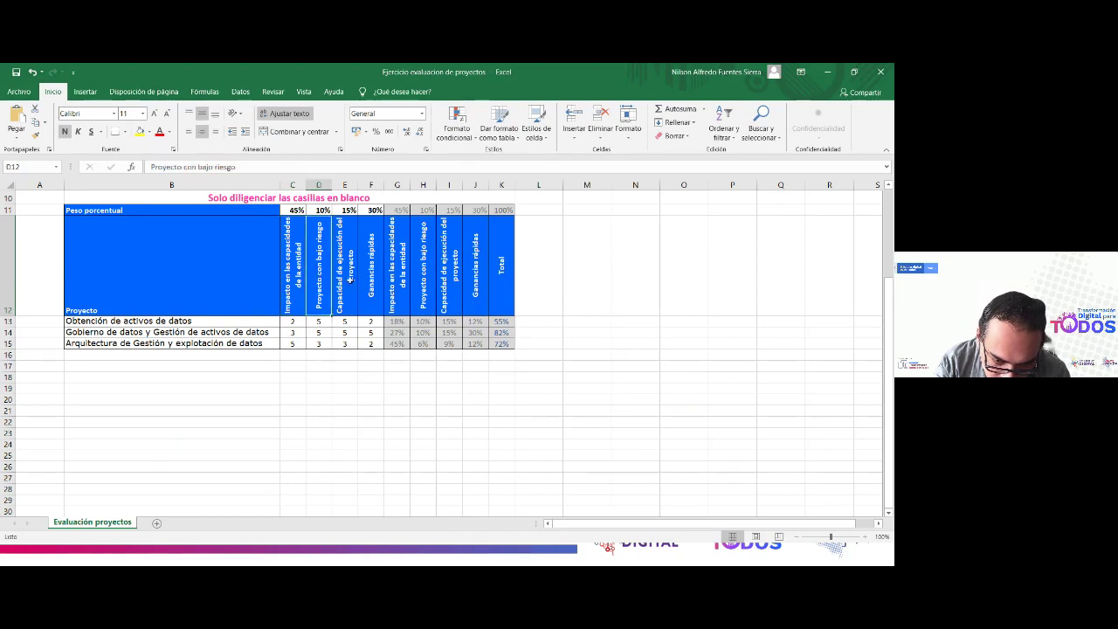
{"action": "left_click", "coordinate": [340, 268]}
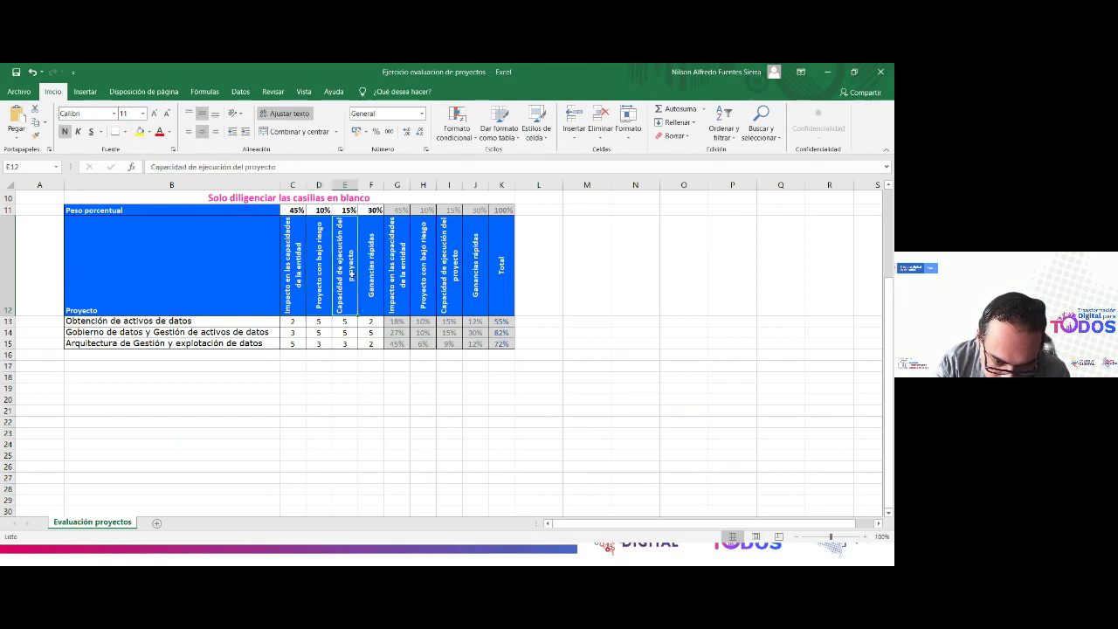
{"action": "left_click", "coordinate": [372, 292]}
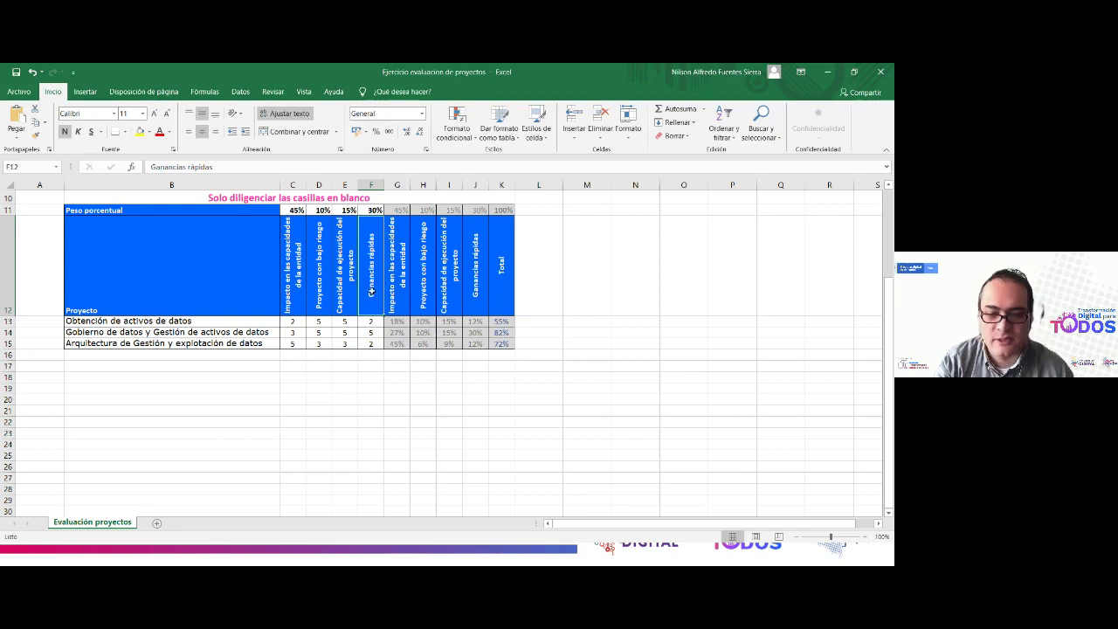
Step: Check the impact score of Obtención de activos de datos against the 0 to 5 rating conventions above the matrix
{"action": "scroll", "coordinate": [293, 321], "scroll_direction": "up", "scroll_amount": 1}
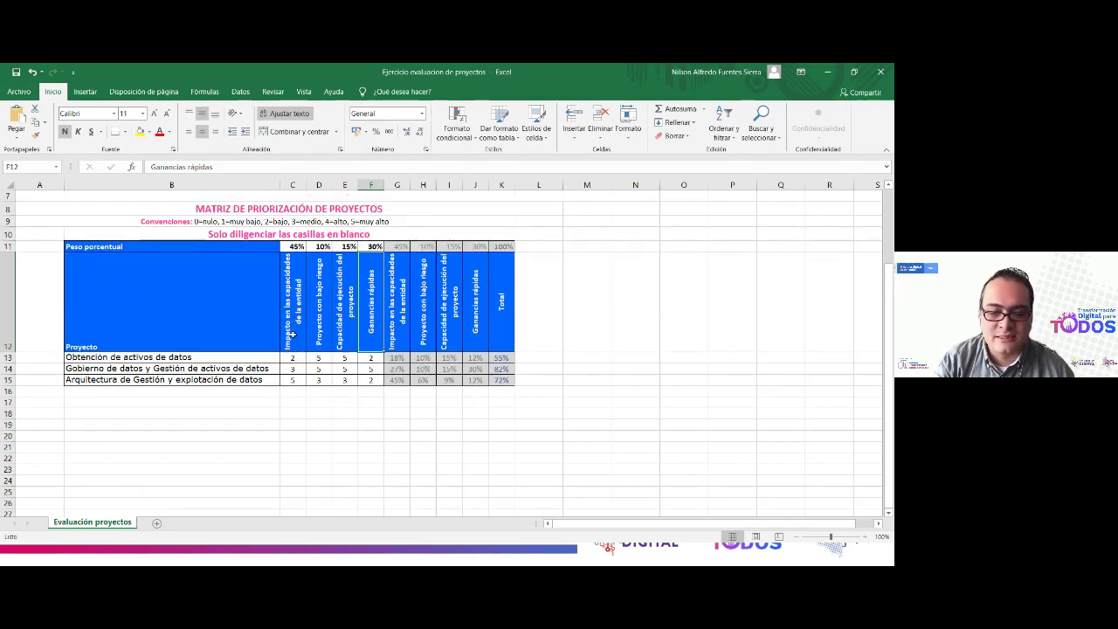
{"action": "left_click", "coordinate": [290, 358]}
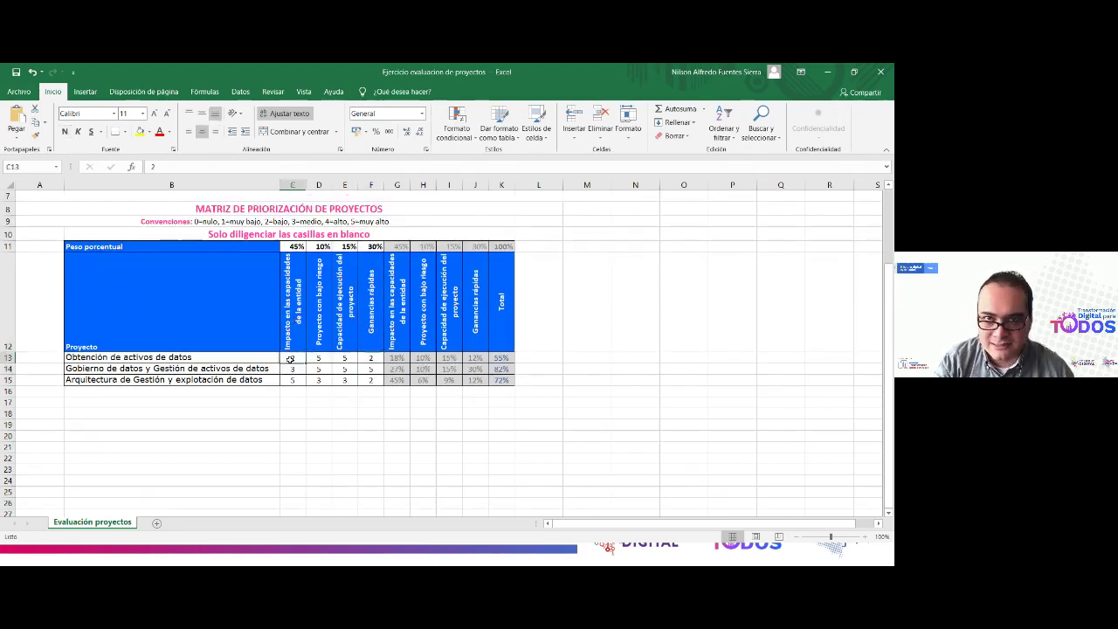
{"action": "scroll", "coordinate": [290, 359], "scroll_direction": "down", "scroll_amount": 1}
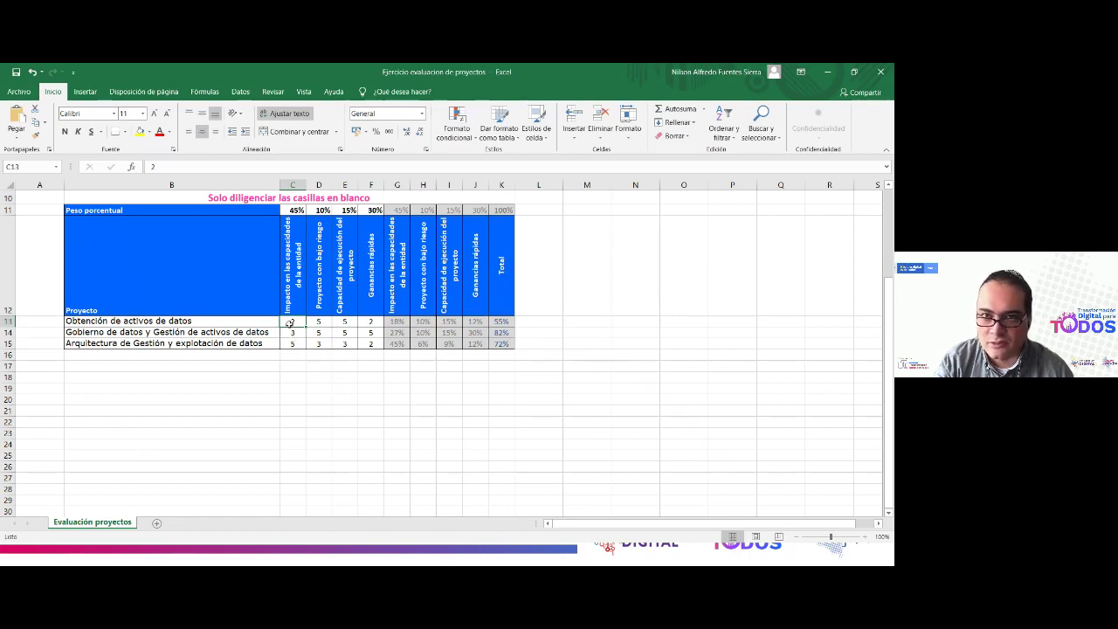
{"action": "scroll", "coordinate": [290, 324], "scroll_direction": "up", "scroll_amount": 1}
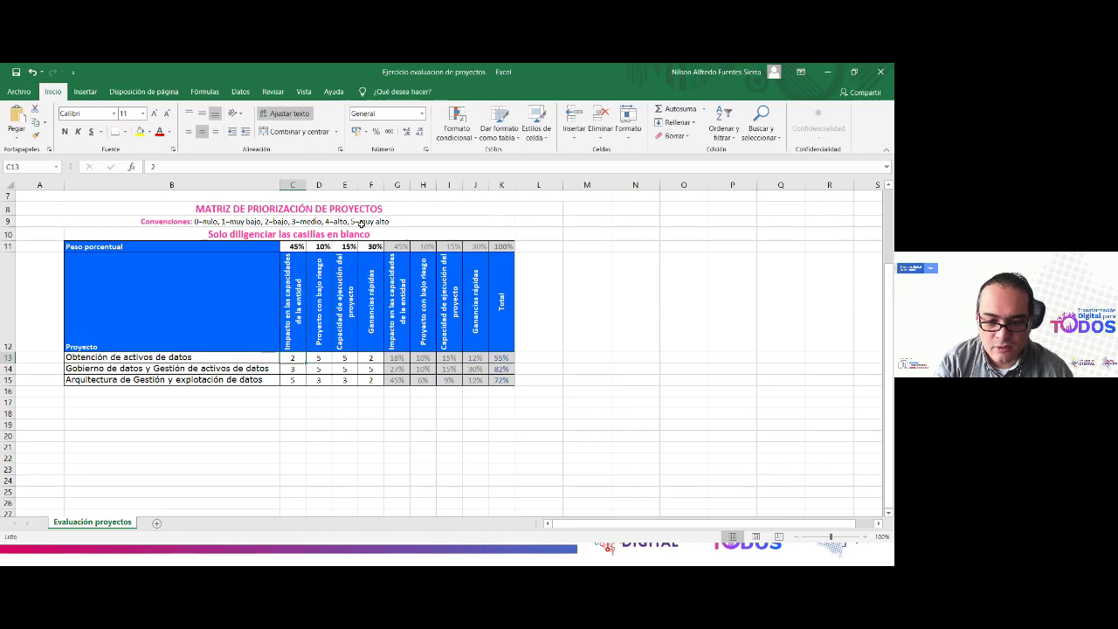
{"action": "scroll", "coordinate": [342, 318], "scroll_direction": "down", "scroll_amount": 1}
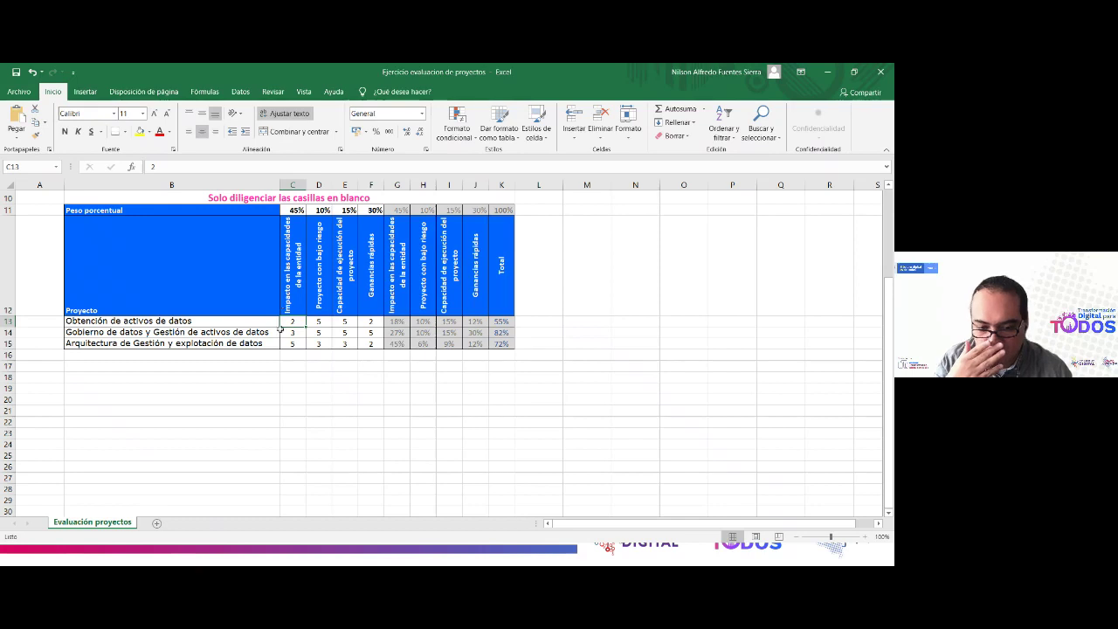
Step: Compare the criteria weights in row 11 and their total with the Ponderación de los criterios table in the Word document
{"action": "left_click", "coordinate": [295, 212]}
{"action": "left_click_drag", "start_coordinate": [296, 213], "coordinate": [373, 212]}
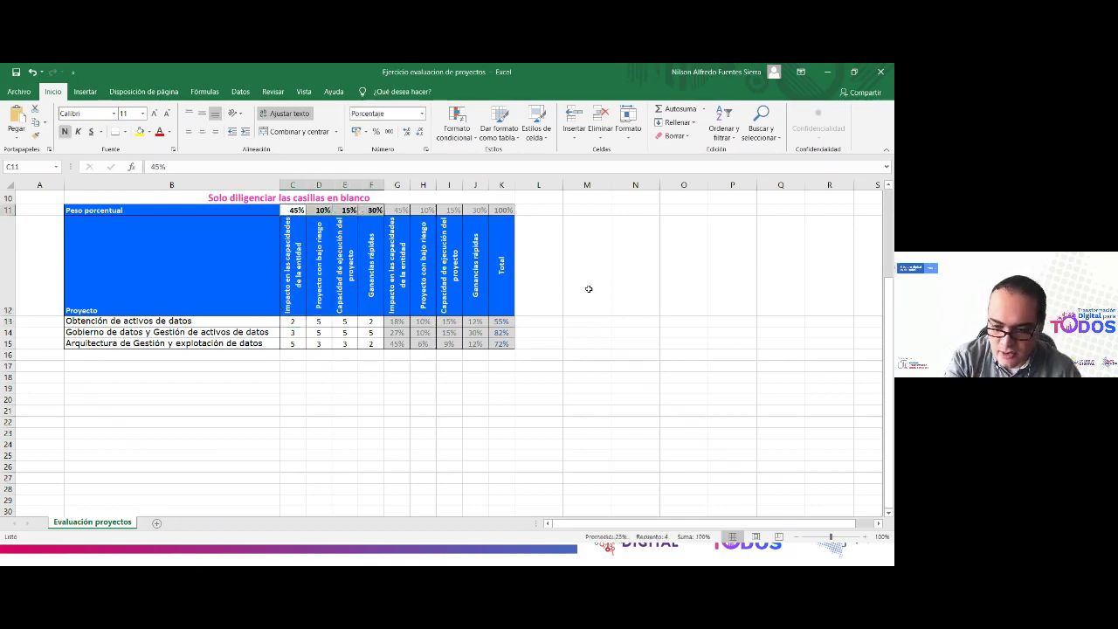
{"action": "key", "text": "alt+Tab"}
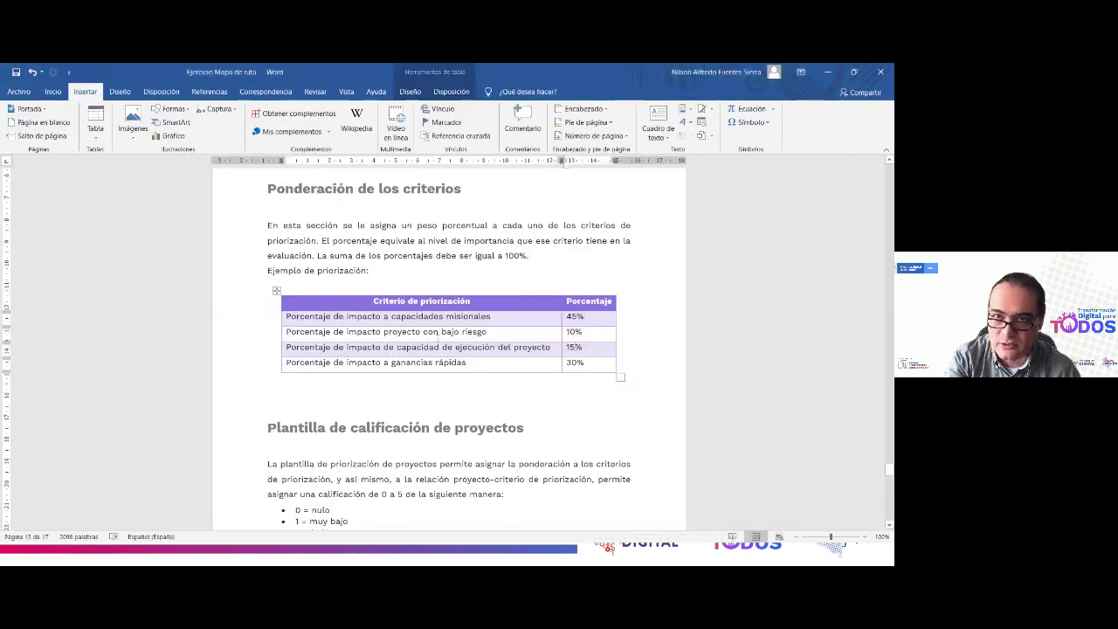
{"action": "key", "text": "alt+Tab"}
{"action": "left_click_drag", "start_coordinate": [293, 211], "coordinate": [364, 210]}
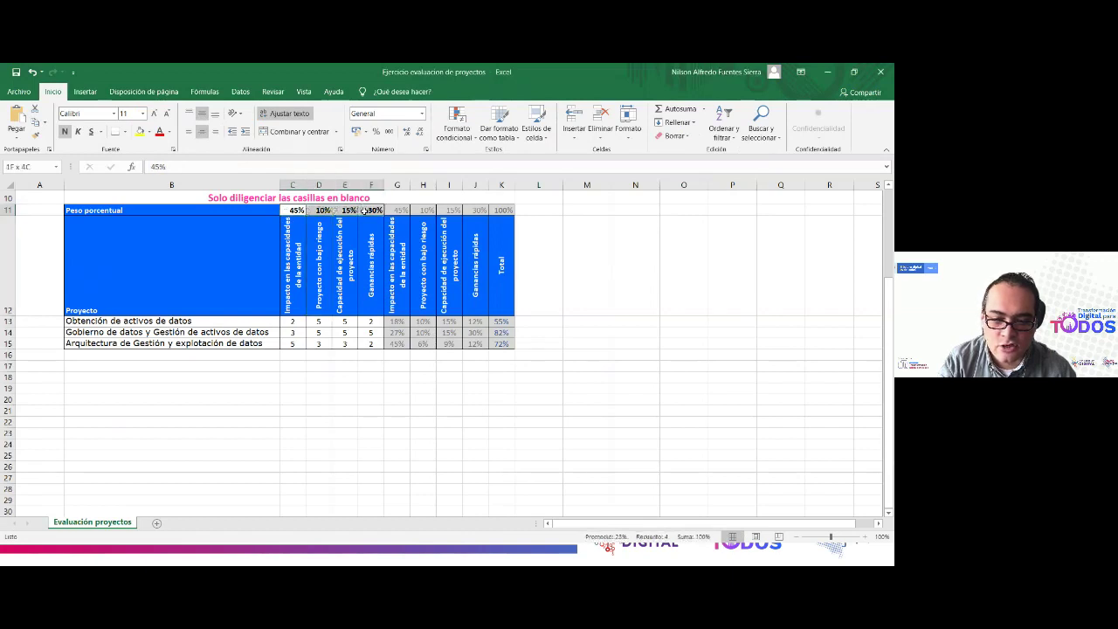
{"action": "left_click", "coordinate": [502, 210]}
Step: Set the Ganancias rápidas weight in F11 to 15% and check the total weight in K11
{"action": "left_click", "coordinate": [368, 209]}
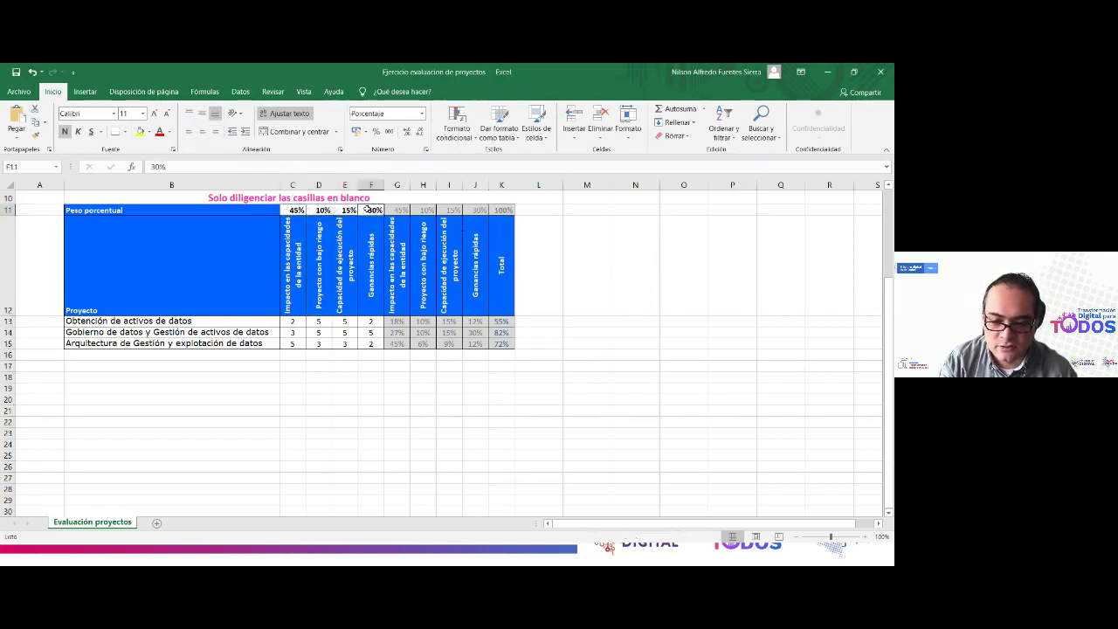
{"action": "type", "text": "15"}
{"action": "left_click", "coordinate": [397, 388]}
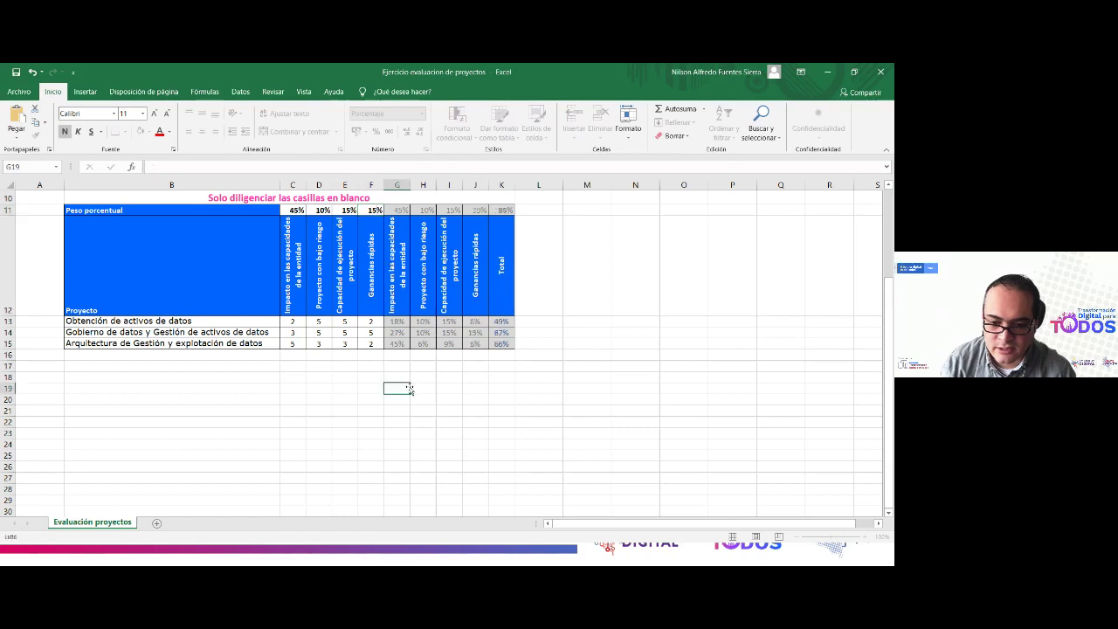
{"action": "left_click", "coordinate": [503, 212]}
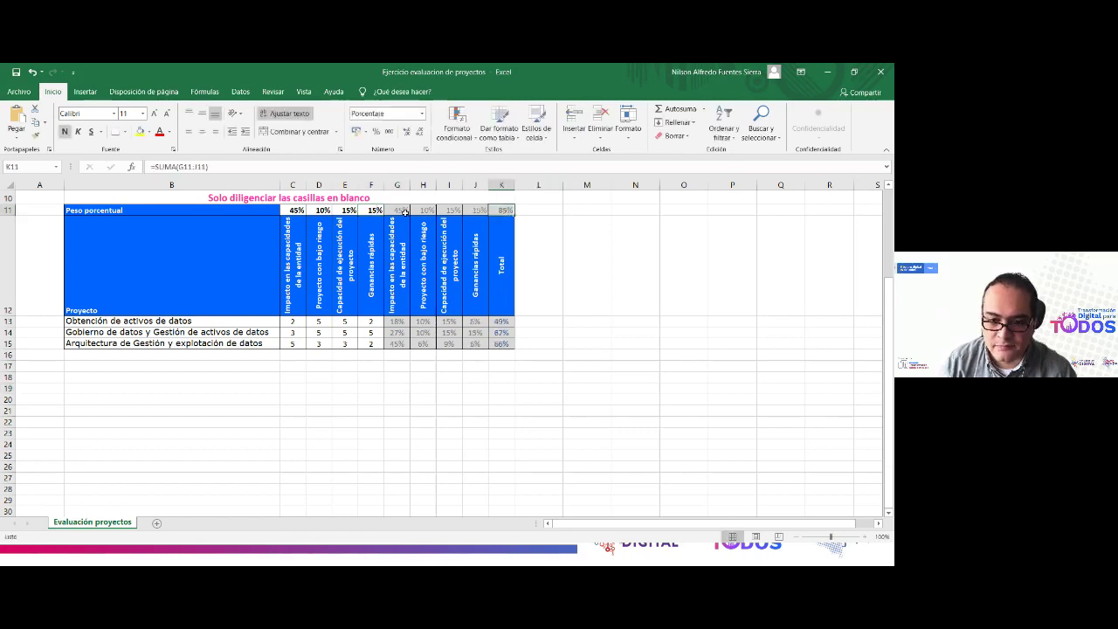
Step: Set the Ganancias rápidas weight in F11 back to 30% and review the row of criteria weights
{"action": "left_click", "coordinate": [374, 211]}
{"action": "type", "text": "30"}
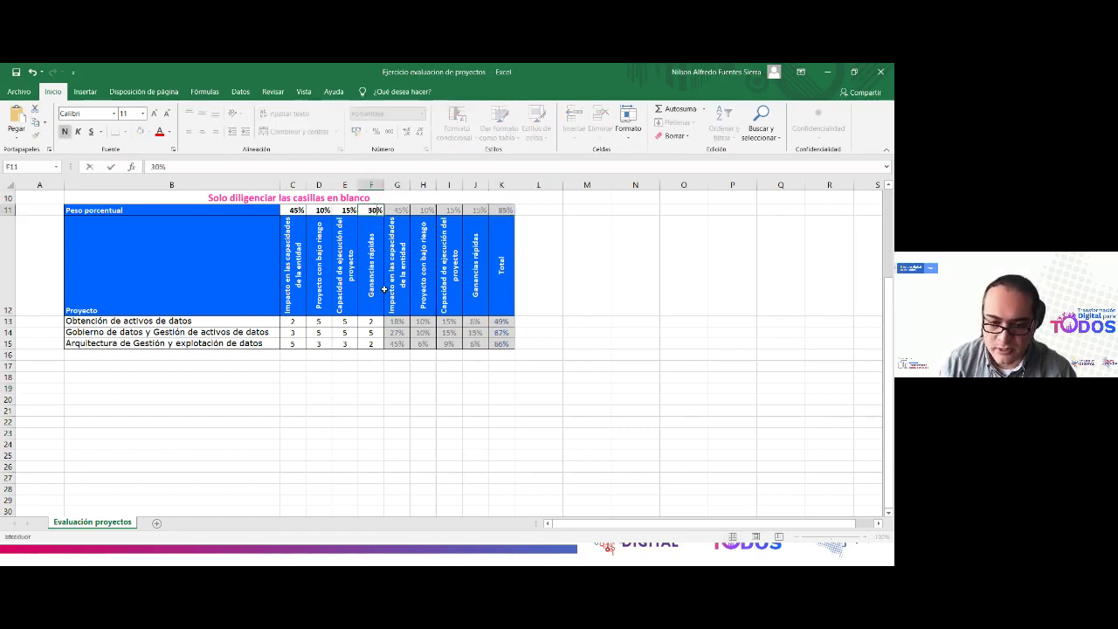
{"action": "left_click", "coordinate": [300, 235]}
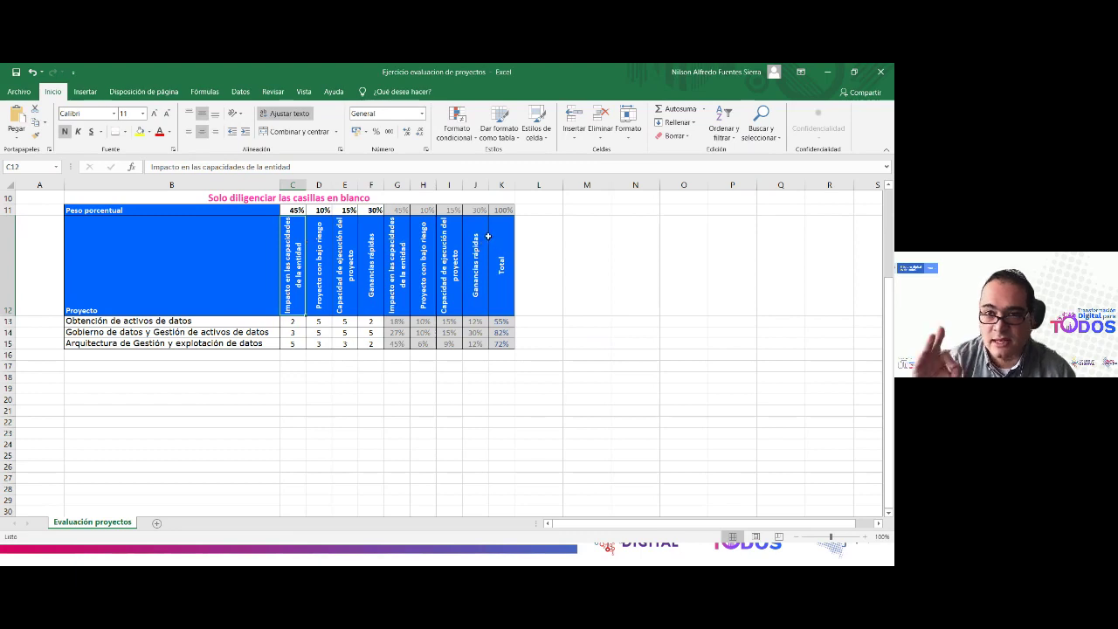
{"action": "left_click", "coordinate": [419, 454]}
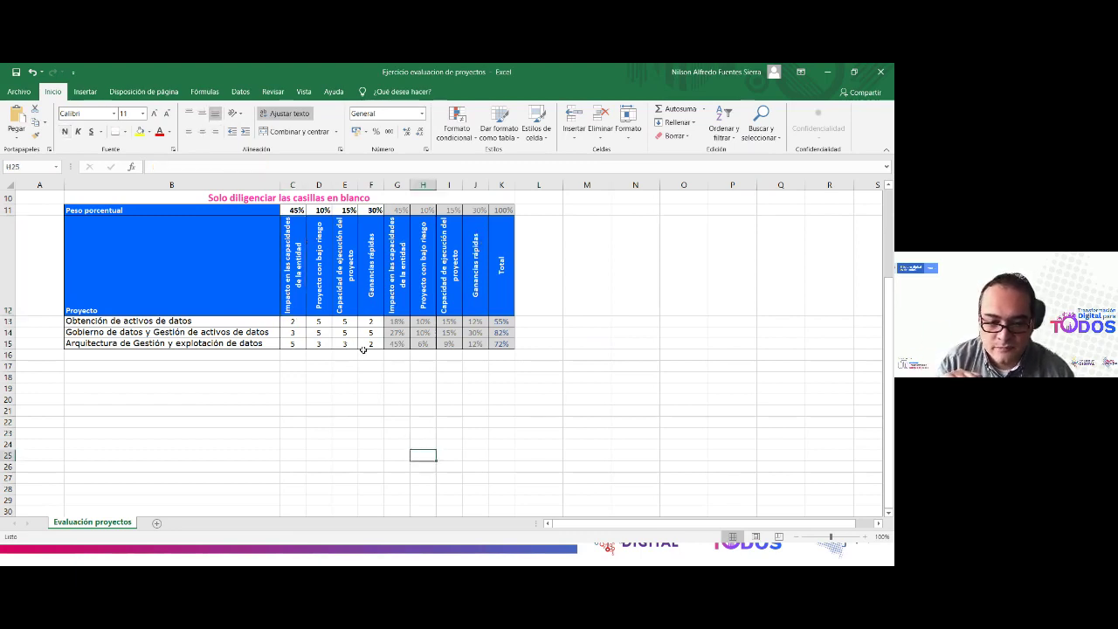
{"action": "left_click_drag", "start_coordinate": [289, 213], "coordinate": [372, 211]}
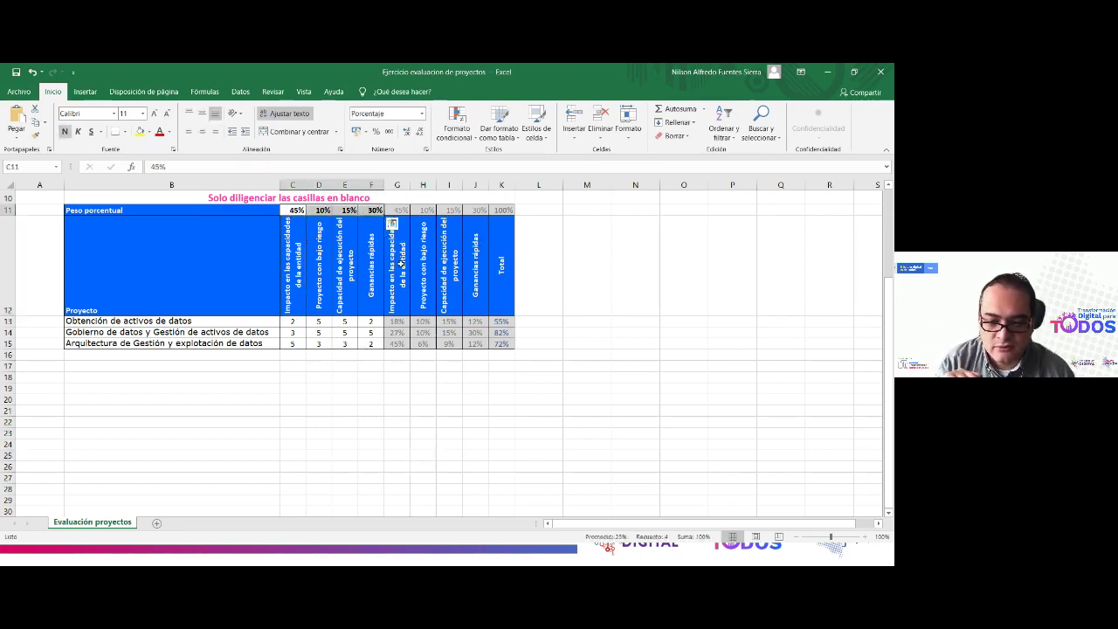
{"action": "left_click", "coordinate": [352, 377]}
Step: Clear the scores of all three projects under the four criteria in C13:F15
{"action": "left_click_drag", "start_coordinate": [294, 322], "coordinate": [371, 343]}
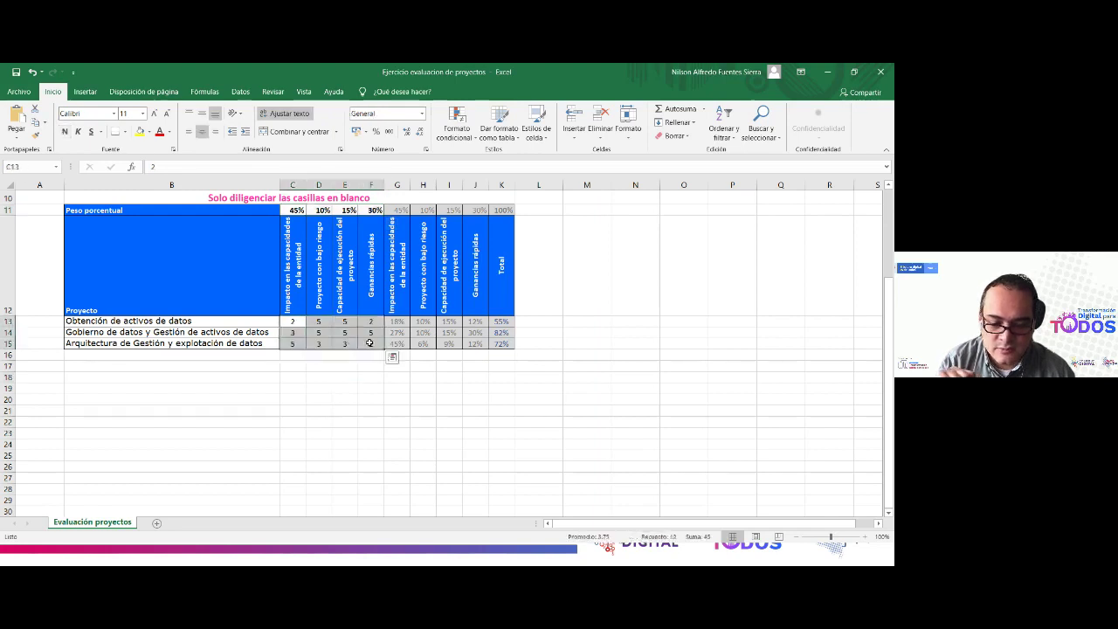
{"action": "key", "text": "Delete"}
{"action": "left_click", "coordinate": [325, 377]}
Step: Look up the capability impact ratings of Proyecto 1, Obtención de activos de datos, in the Word document
{"action": "left_click", "coordinate": [200, 322]}
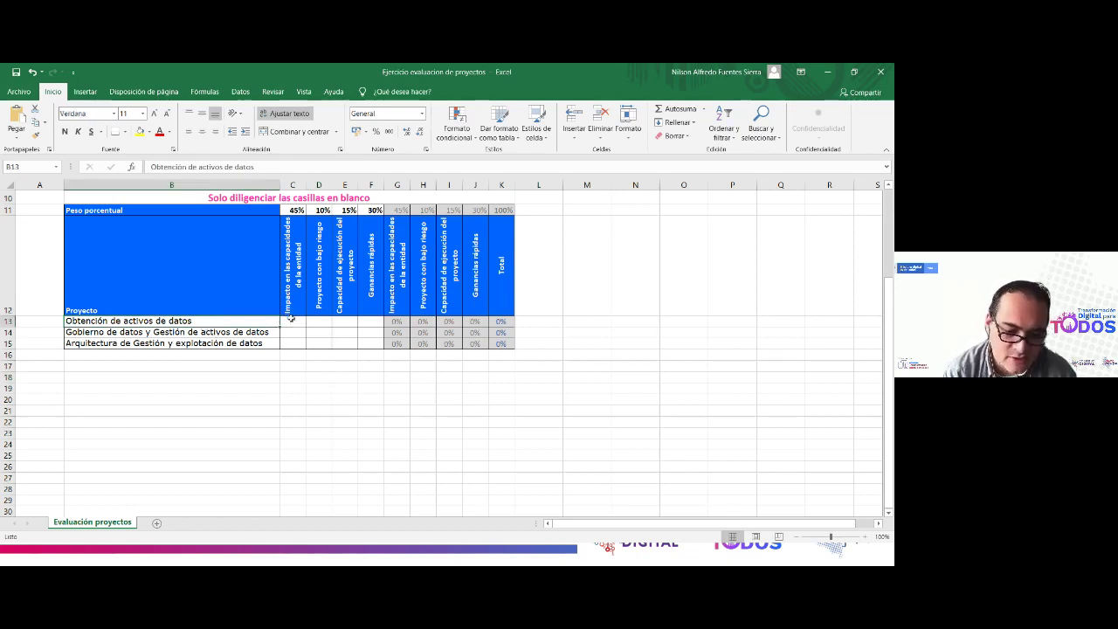
{"action": "left_click", "coordinate": [291, 321]}
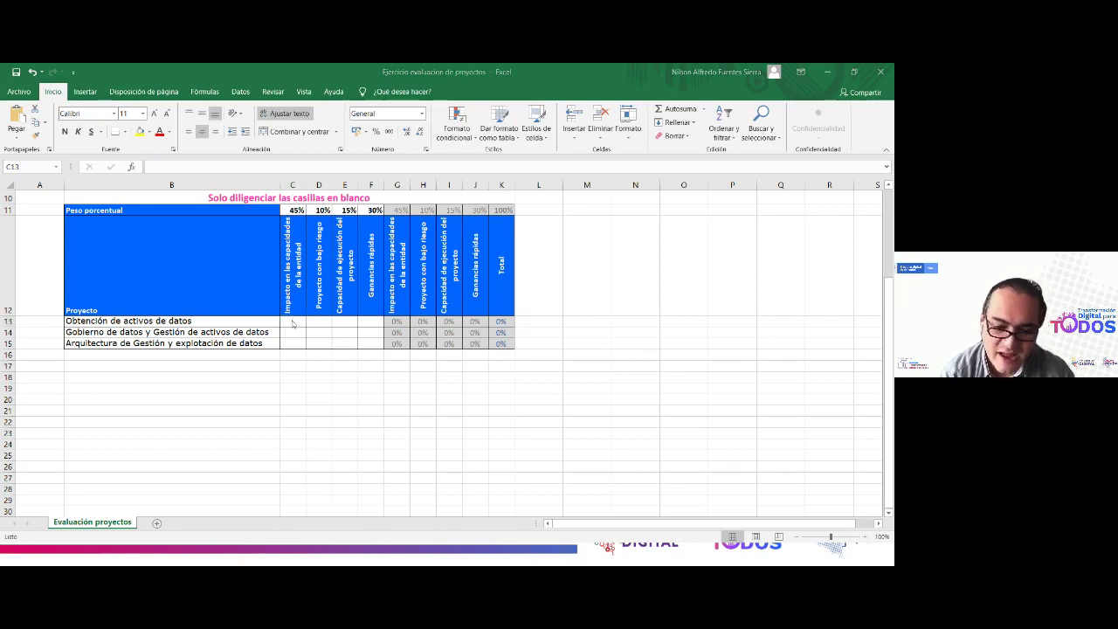
{"action": "key", "text": "alt+Tab"}
{"action": "scroll", "coordinate": [477, 398], "scroll_direction": "up", "scroll_amount": 20}
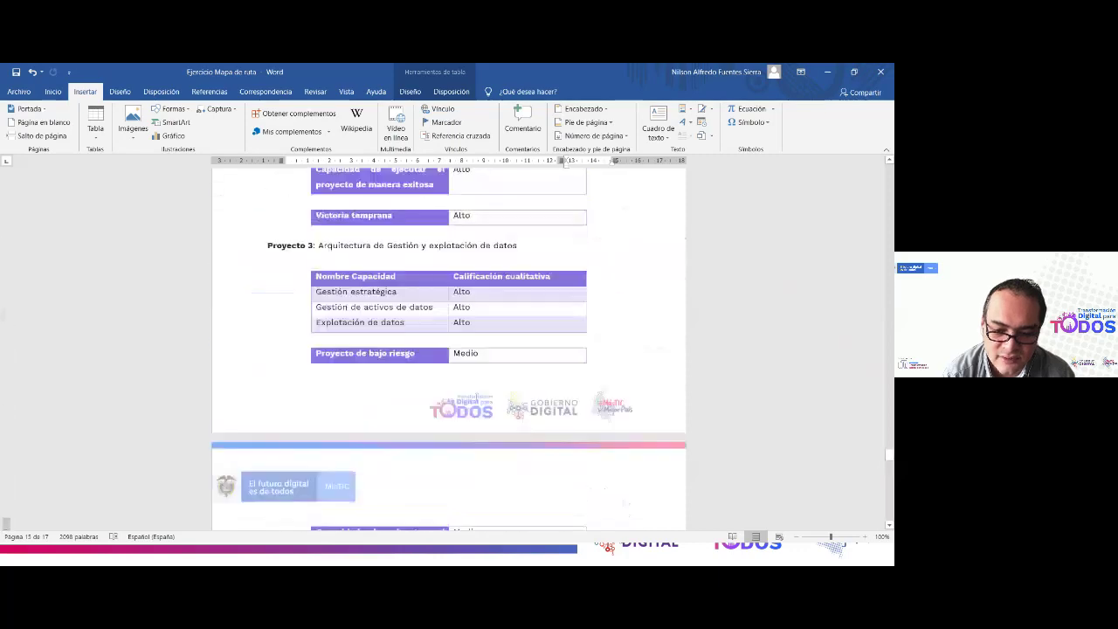
{"action": "scroll", "coordinate": [476, 397], "scroll_direction": "up", "scroll_amount": 2}
{"action": "scroll", "coordinate": [476, 398], "scroll_direction": "down", "scroll_amount": 1}
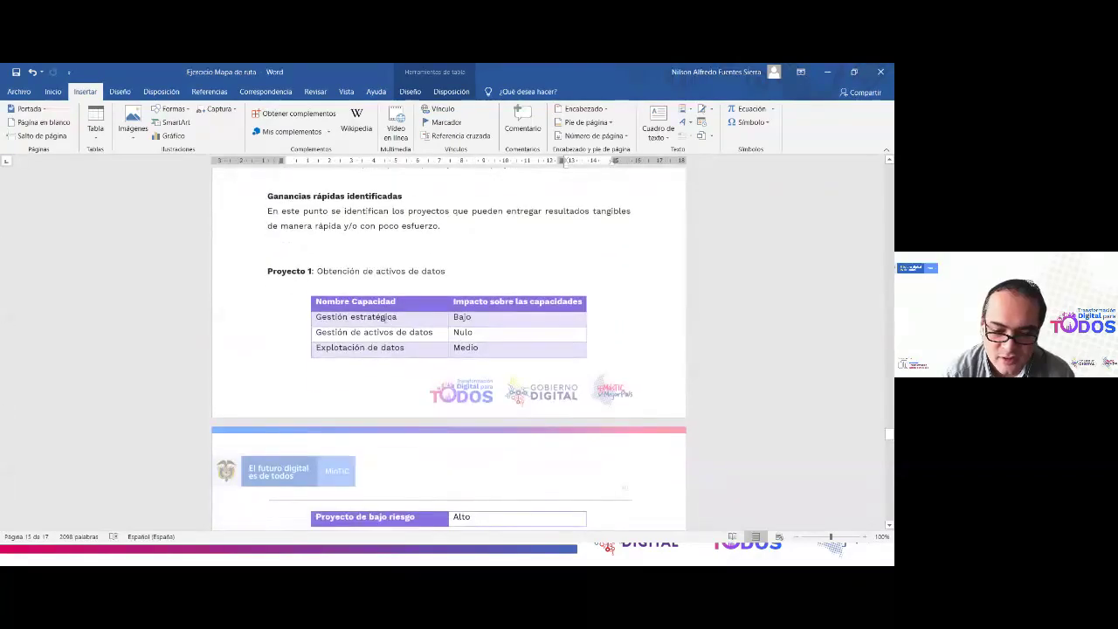
{"action": "key", "text": "ctrl+v"}
{"action": "left_click", "coordinate": [481, 317]}
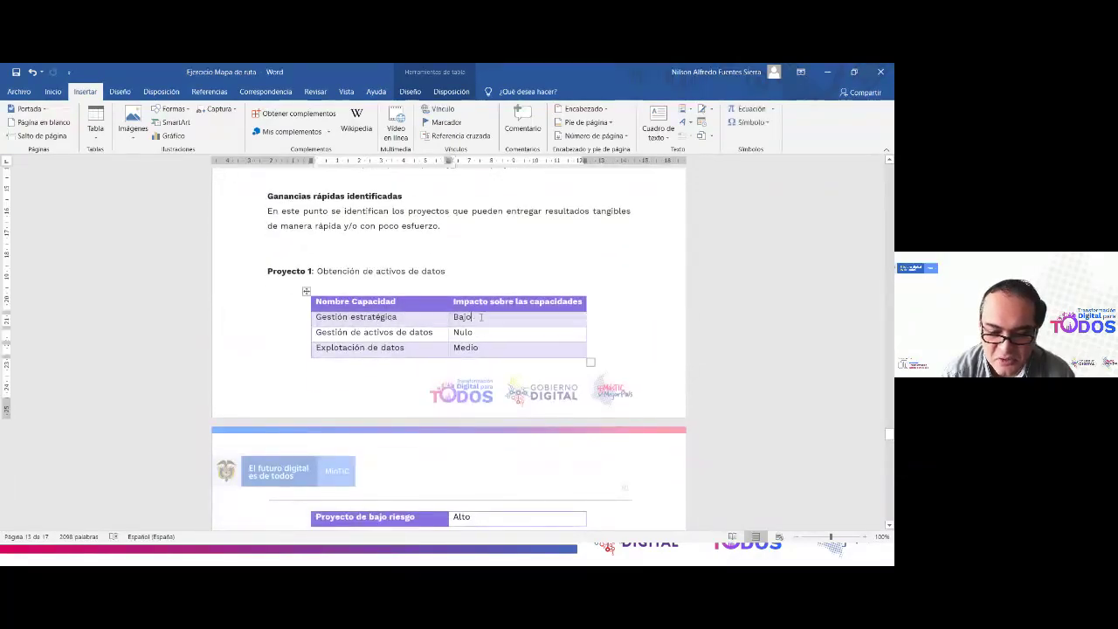
{"action": "left_click_drag", "start_coordinate": [362, 333], "coordinate": [476, 334]}
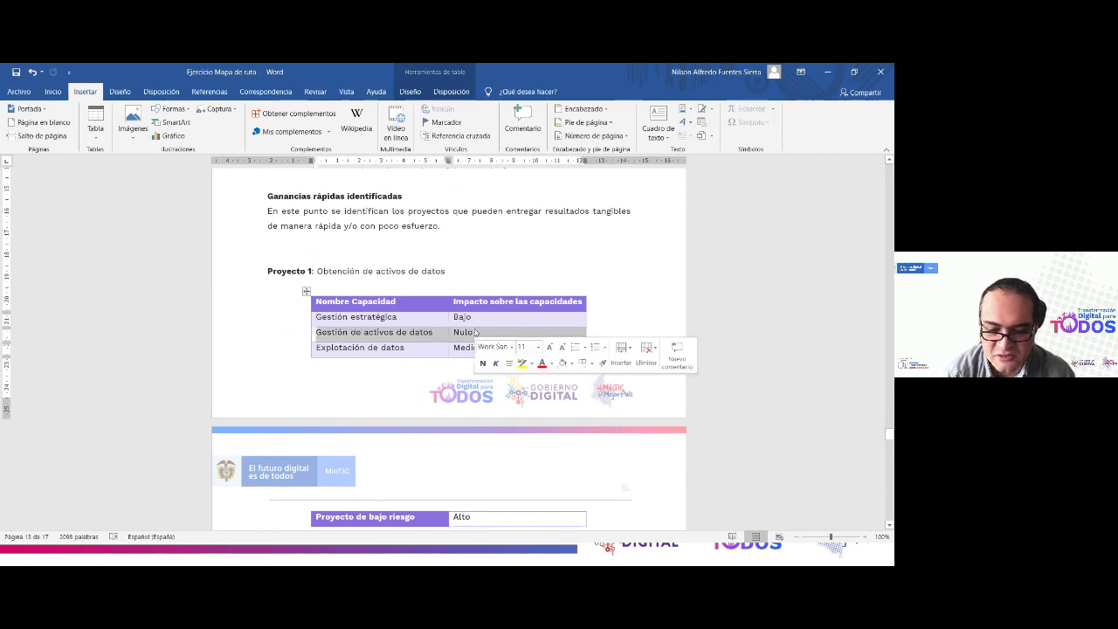
{"action": "left_click_drag", "start_coordinate": [362, 348], "coordinate": [479, 351]}
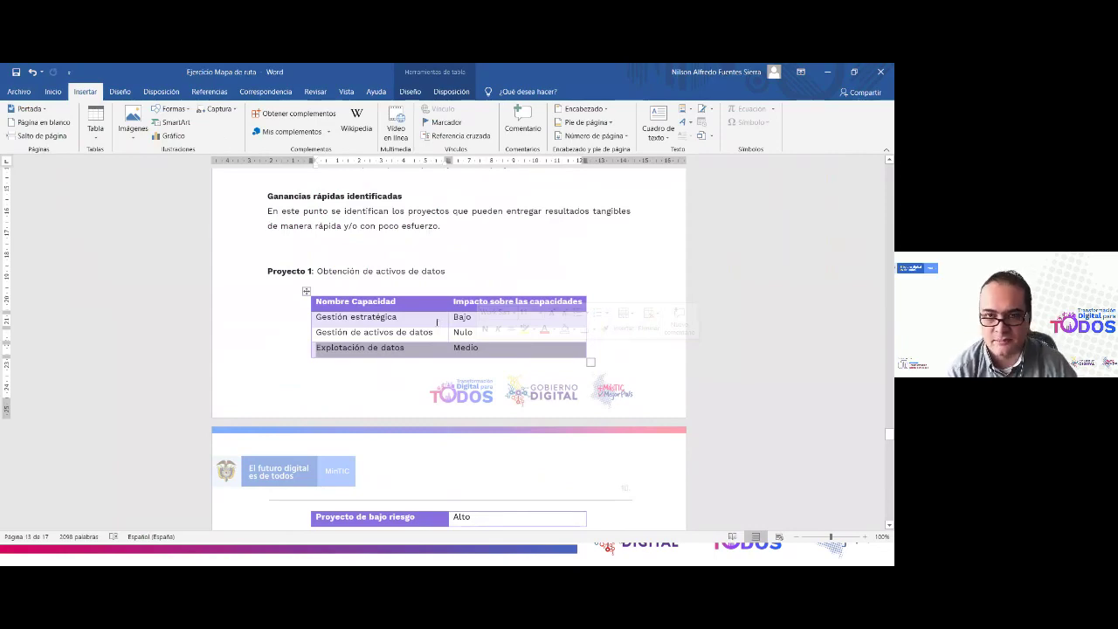
{"action": "key", "text": "alt+Tab"}
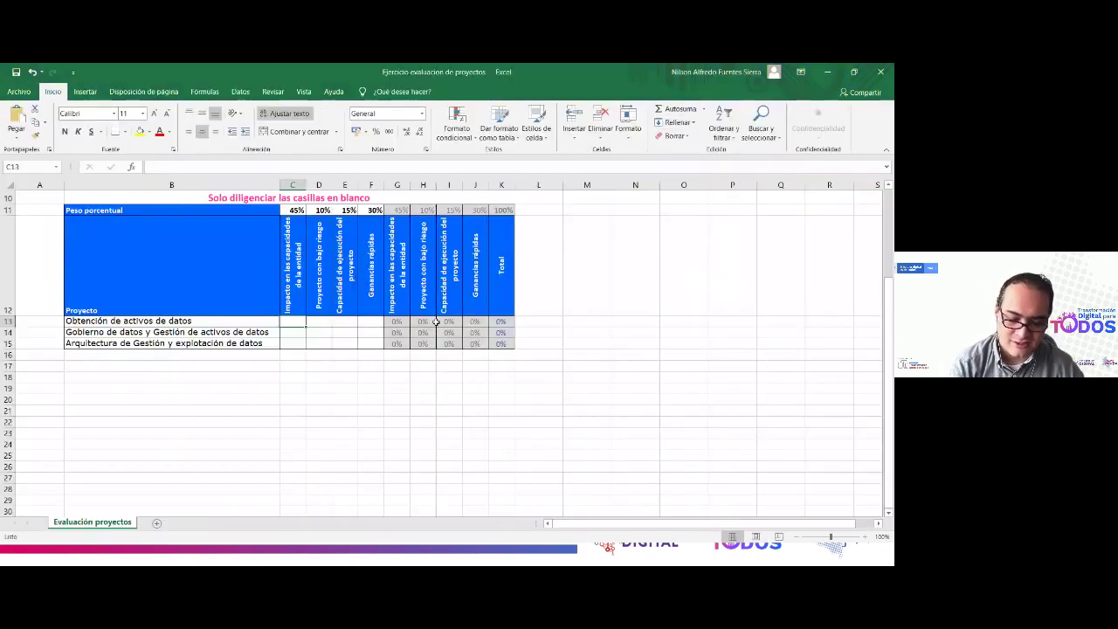
{"action": "key", "text": "alt+Tab"}
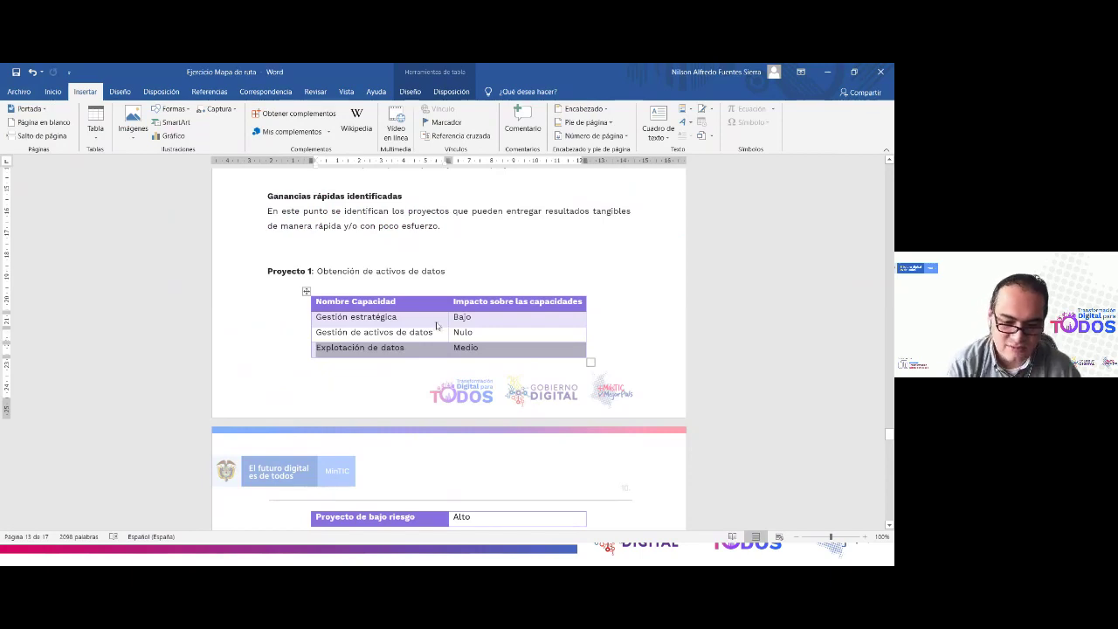
Step: Back in the Excel matrix, enter an impact score of 2 for Obtención de activos de datos in C13
{"action": "key", "text": "alt+Tab"}
{"action": "type", "text": "2"}
{"action": "left_click", "coordinate": [396, 430]}
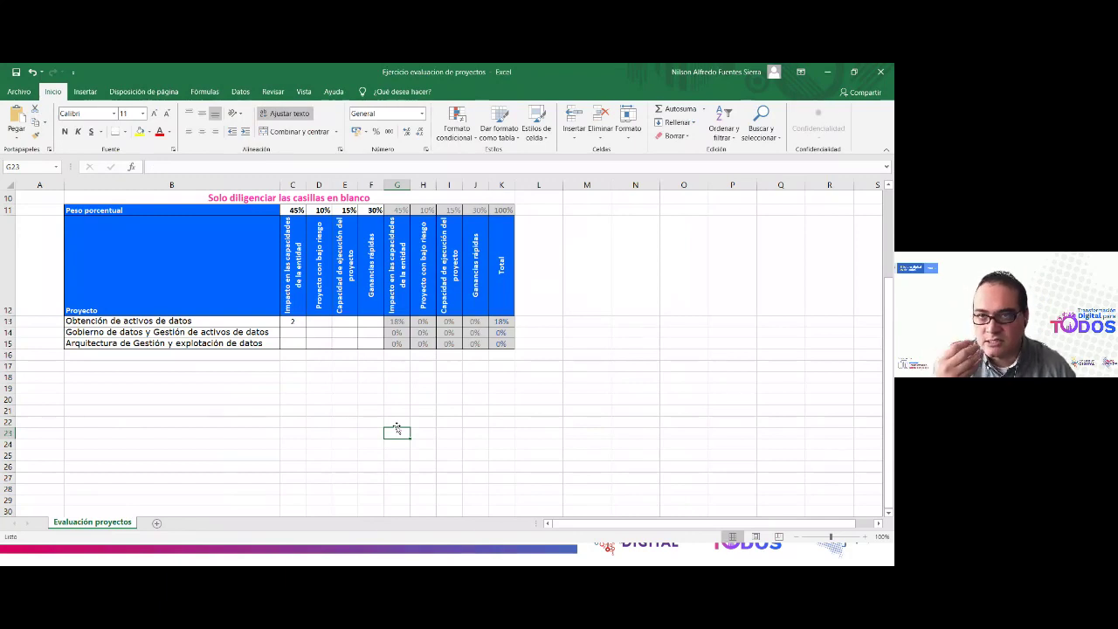
{"action": "left_click", "coordinate": [293, 323]}
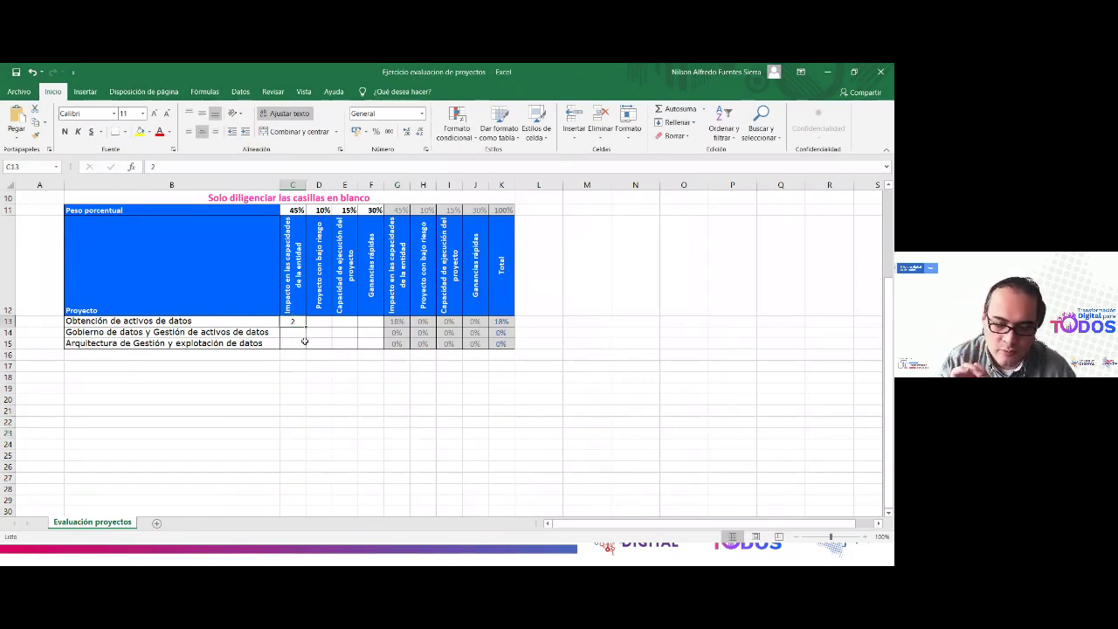
Step: Check the Proyecto de bajo riesgo rating of Proyecto 1 in Word and enter the matching score of 5 in D13 of the Excel matrix
{"action": "left_click", "coordinate": [319, 289]}
{"action": "key", "text": "alt+Tab"}
{"action": "scroll", "coordinate": [348, 349], "scroll_direction": "down", "scroll_amount": 5}
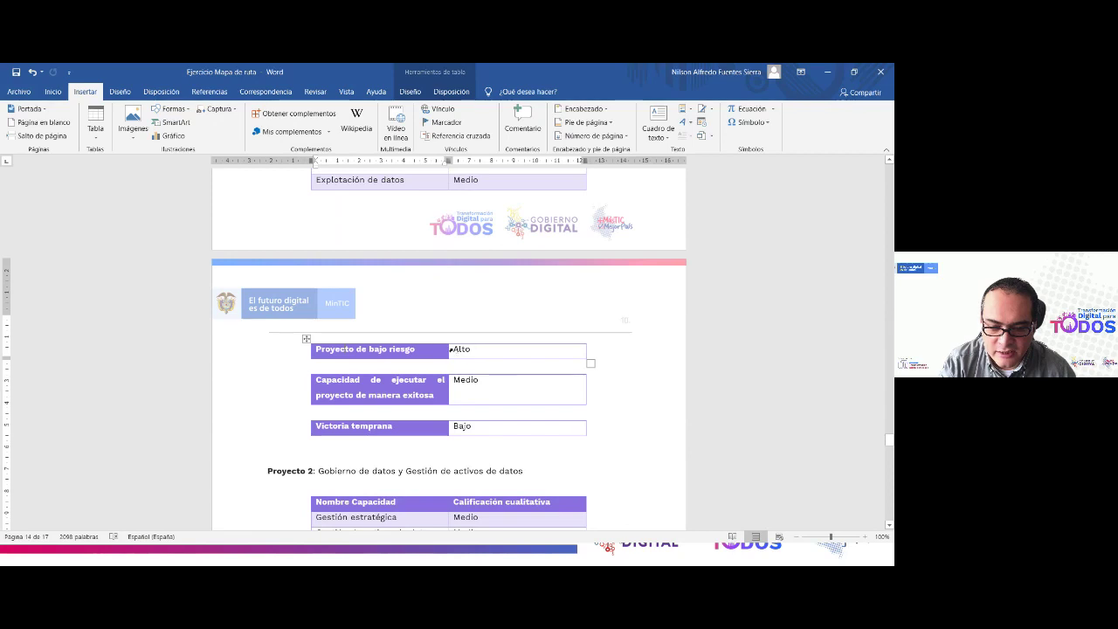
{"action": "double_click", "coordinate": [460, 349]}
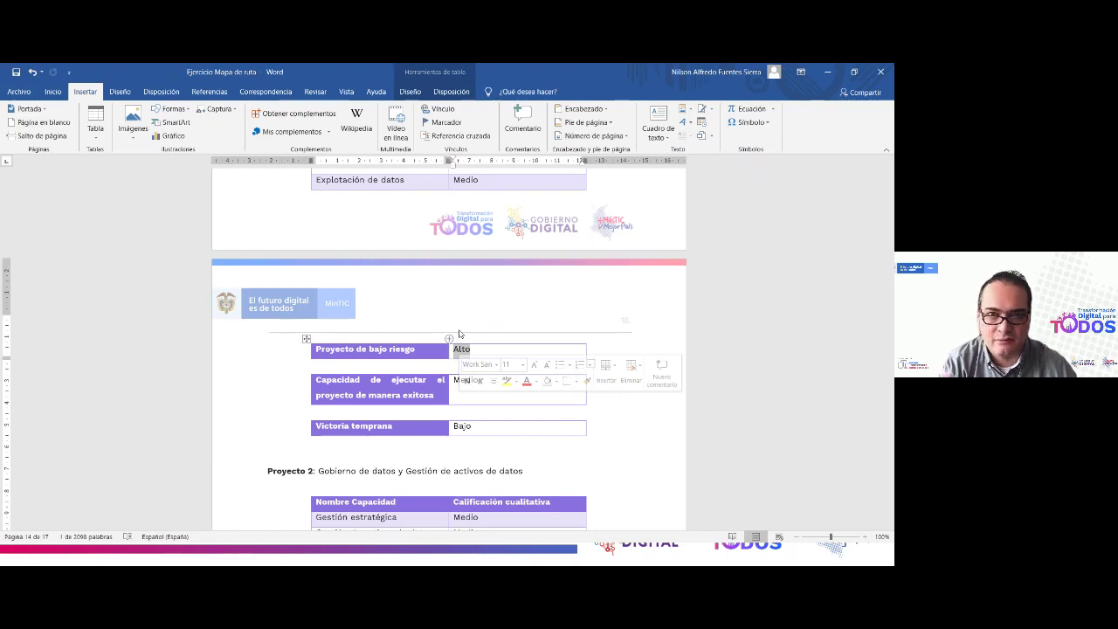
{"action": "key", "text": "alt+Tab"}
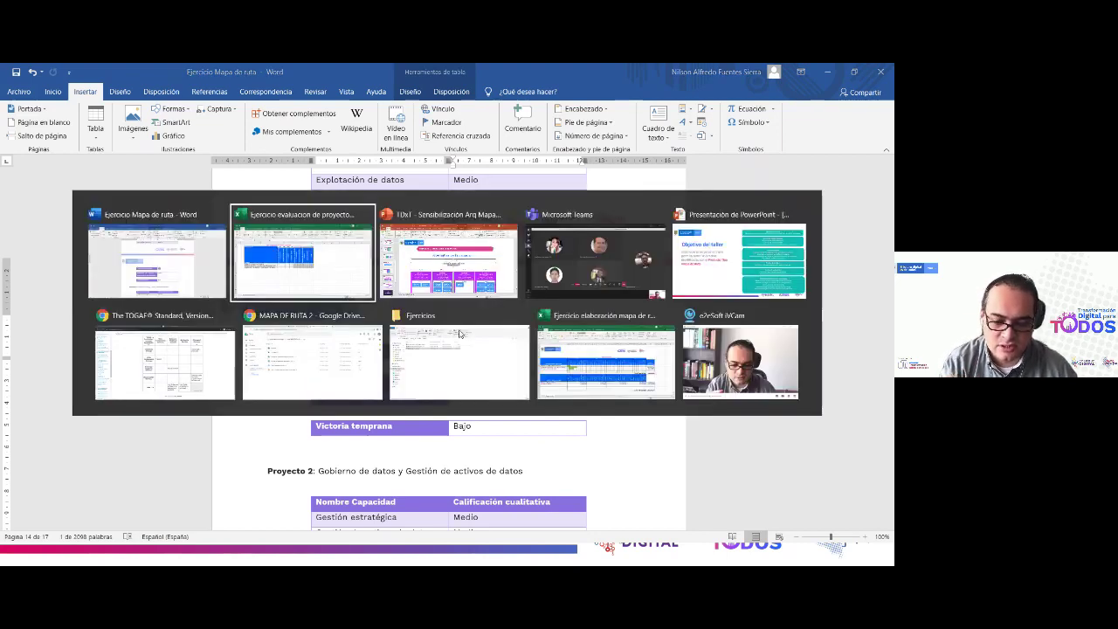
{"action": "left_click", "coordinate": [316, 322]}
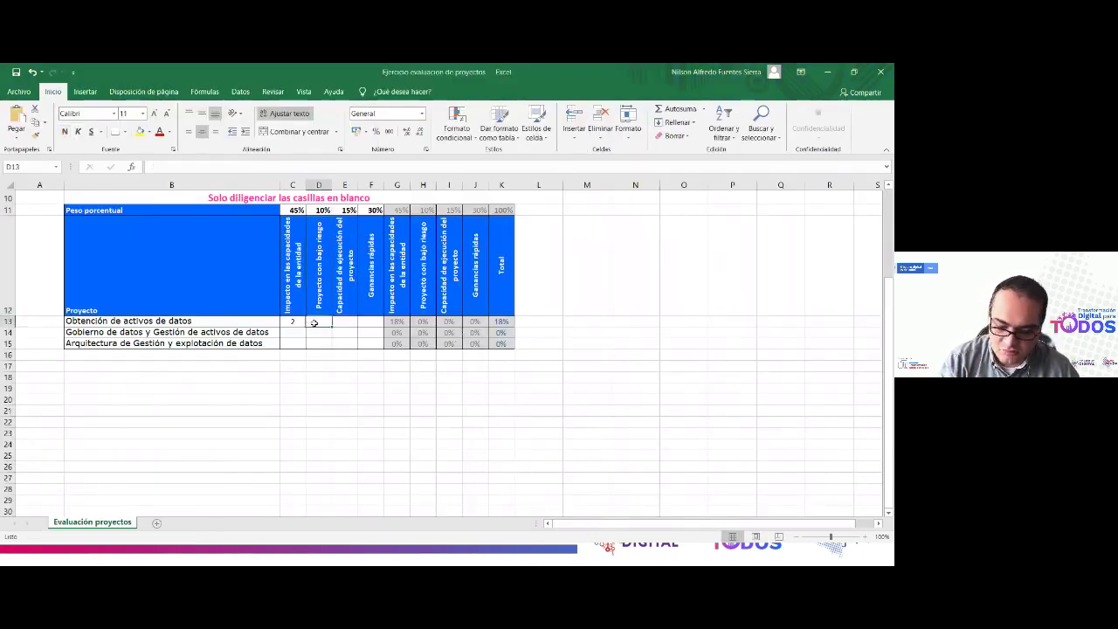
{"action": "type", "text": "5"}
{"action": "key", "text": "Return"}
Step: Check Proyecto 1's rating for executing the project successfully in Word and enter a Capacidad de ejecución score of 3 in E13 in Excel
{"action": "left_click", "coordinate": [341, 322]}
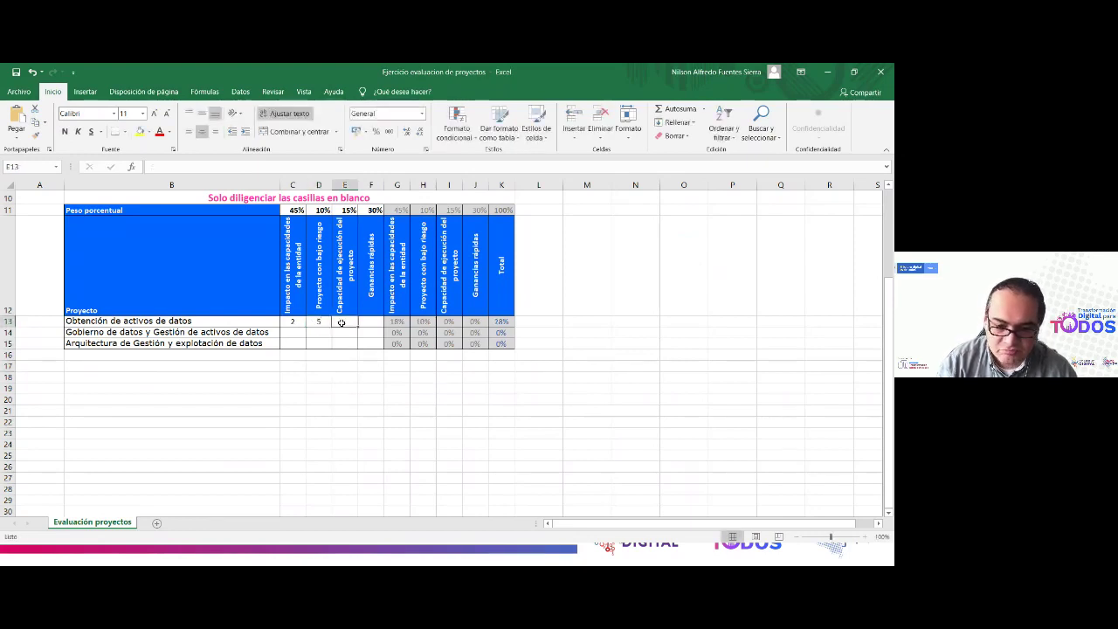
{"action": "key", "text": "alt+Tab"}
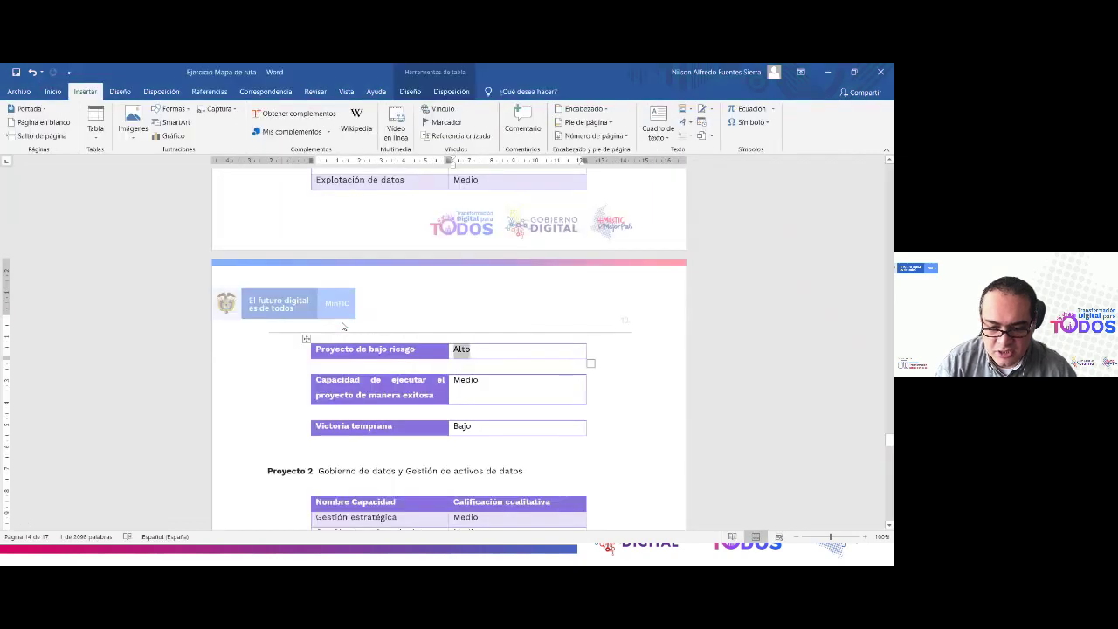
{"action": "left_click", "coordinate": [478, 382]}
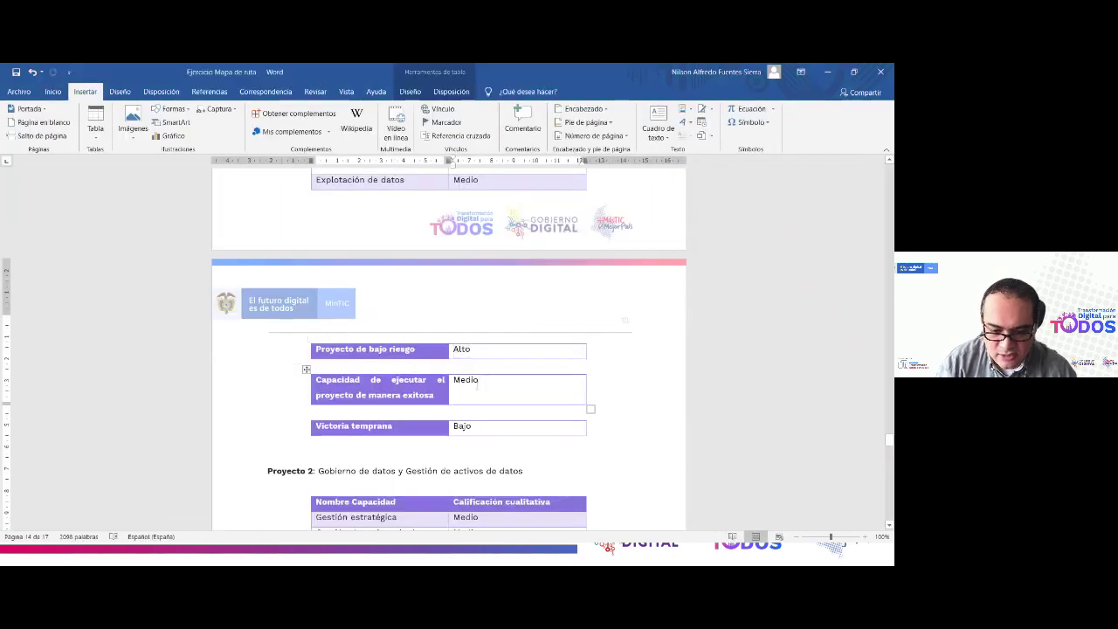
{"action": "type", "text": "Medio"}
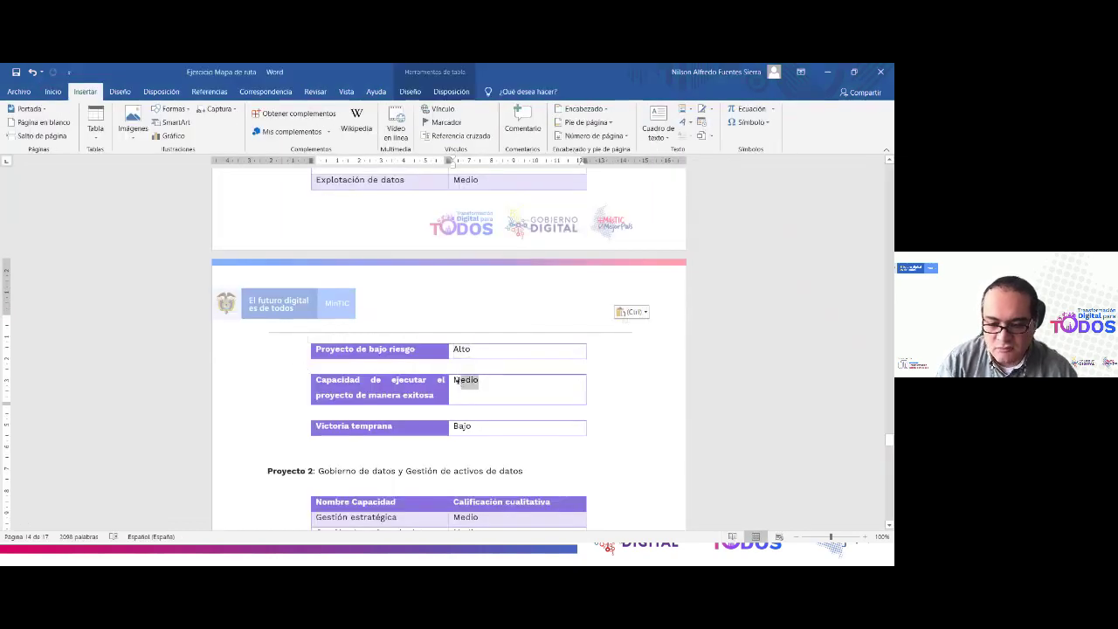
{"action": "double_click", "coordinate": [456, 382]}
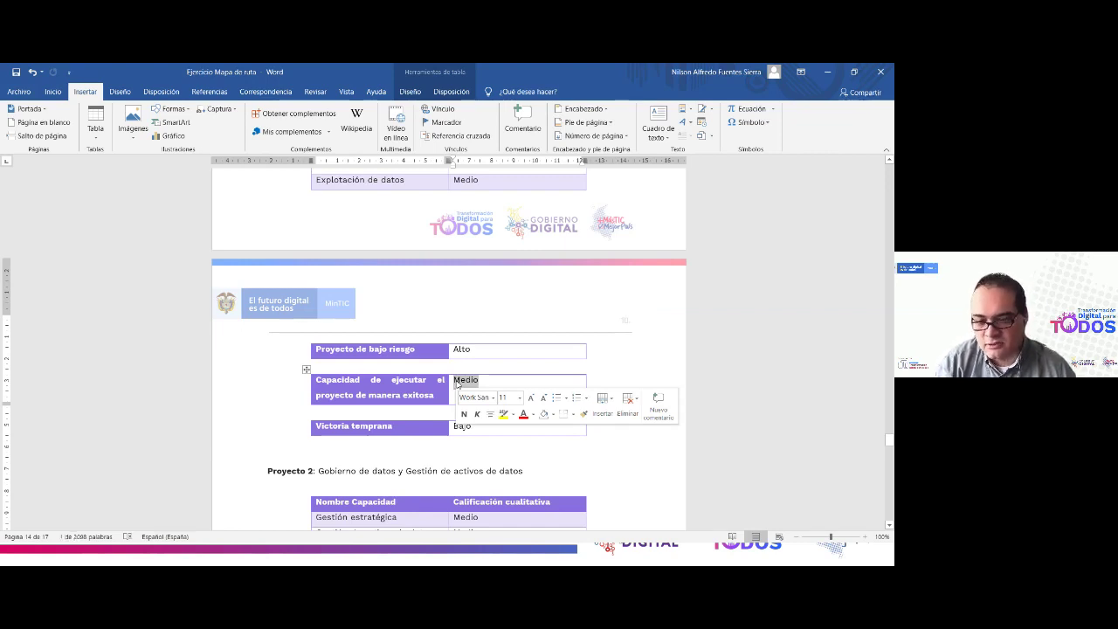
{"action": "key", "text": "alt+Tab"}
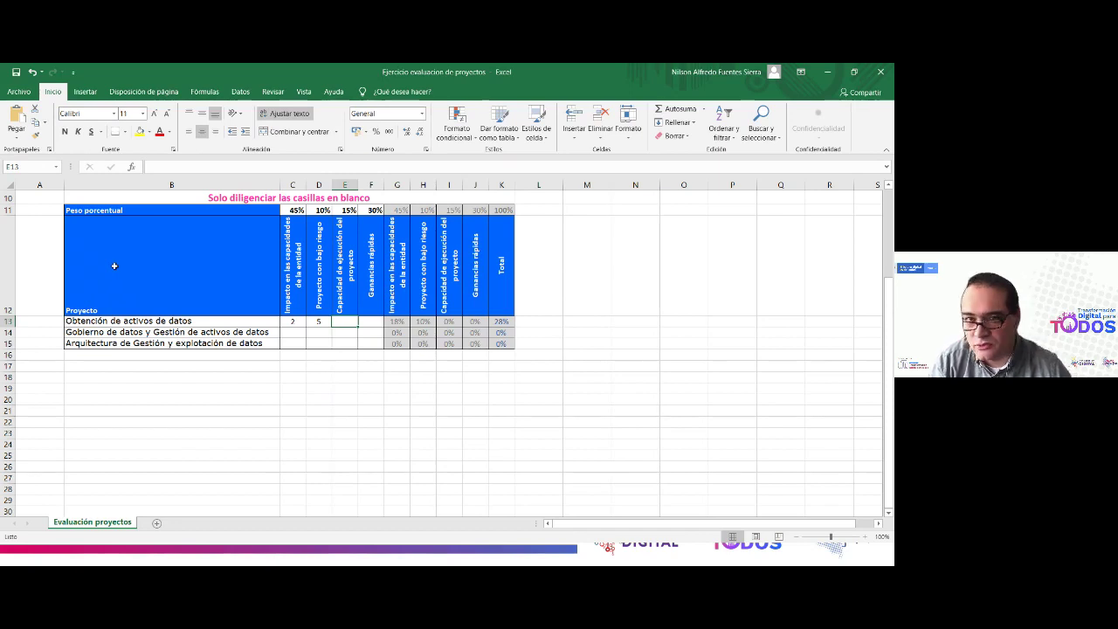
{"action": "left_click", "coordinate": [265, 390]}
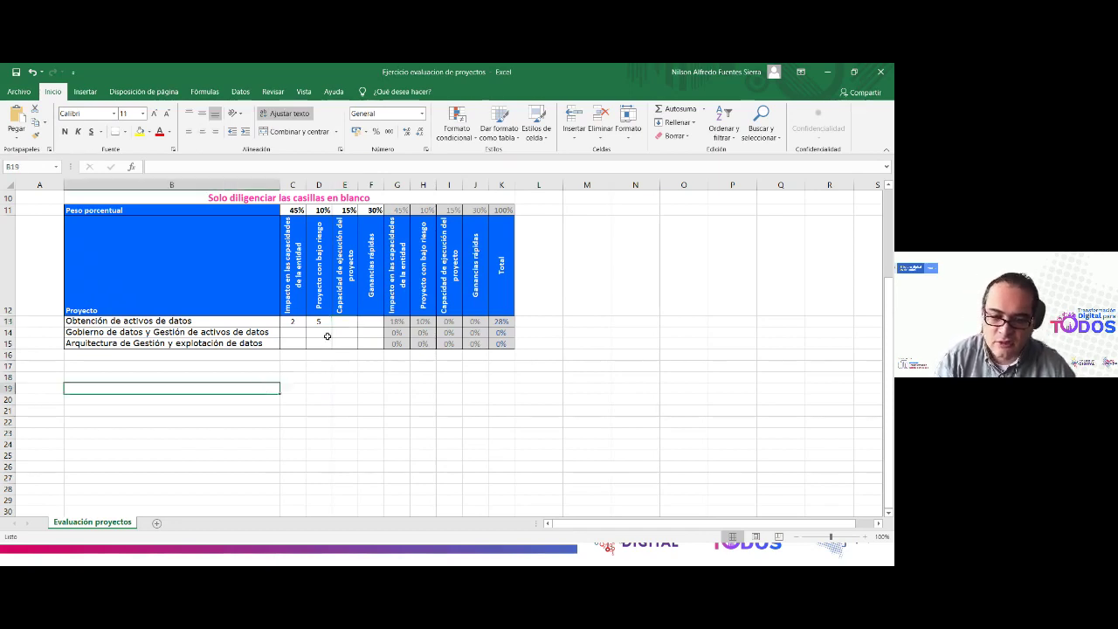
{"action": "left_click", "coordinate": [346, 321]}
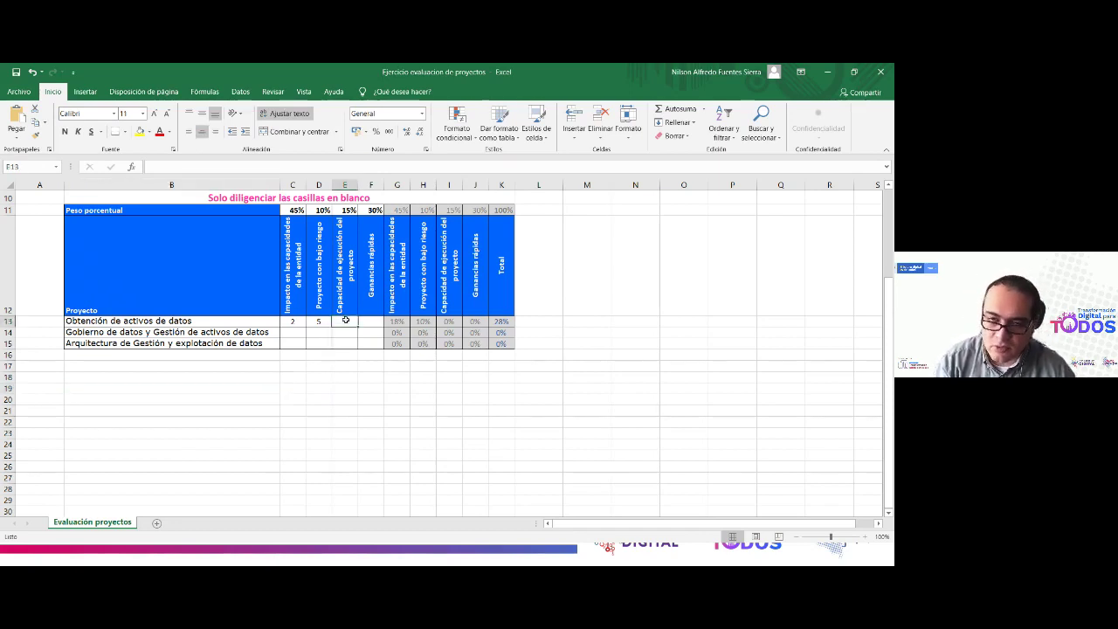
{"action": "type", "text": "3"}
{"action": "left_click", "coordinate": [365, 347]}
Step: Check Proyecto 1's Victoria temprana rating in Word and enter a Ganancias rápidas score of 3 in F13 of the Excel matrix
{"action": "left_click", "coordinate": [361, 321]}
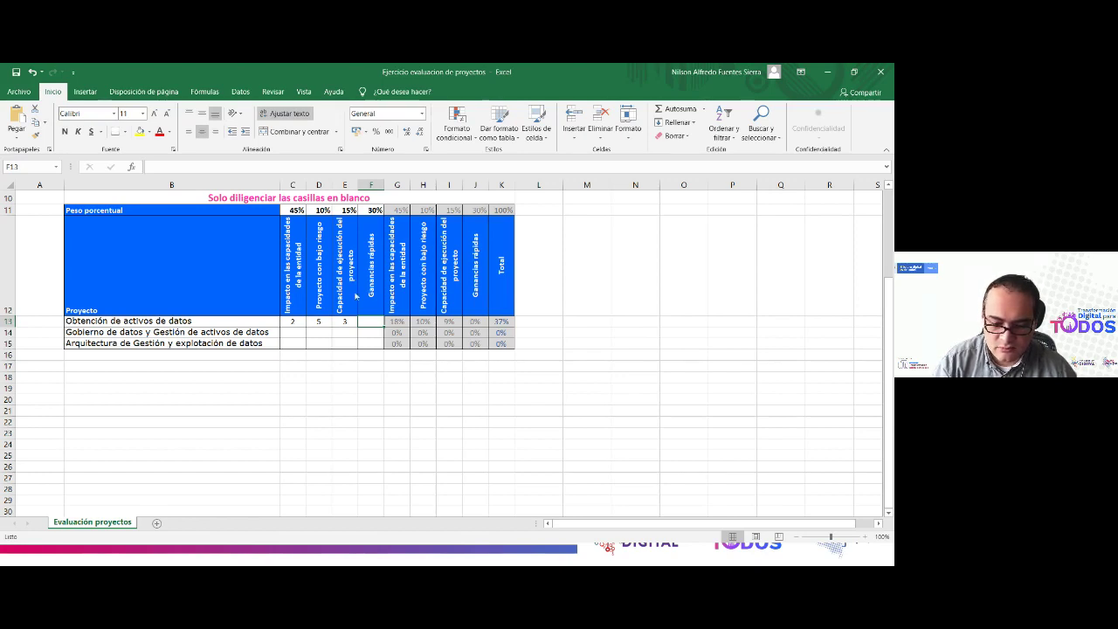
{"action": "key", "text": "alt+Tab"}
{"action": "scroll", "coordinate": [288, 361], "scroll_direction": "up", "scroll_amount": 2}
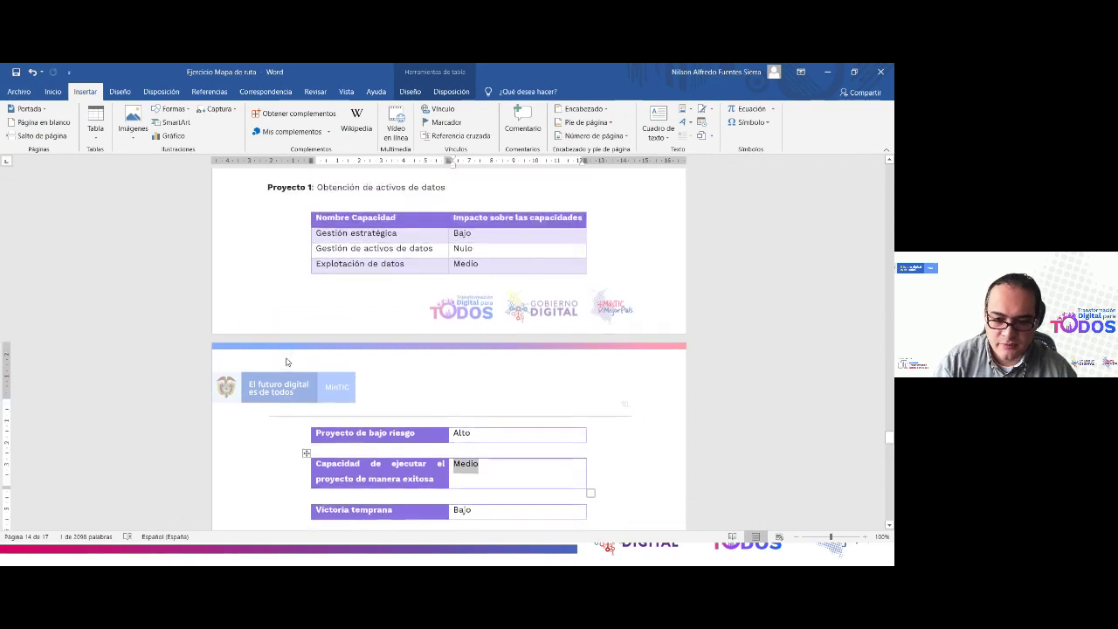
{"action": "scroll", "coordinate": [507, 399], "scroll_direction": "down", "scroll_amount": 3}
{"action": "triple_click", "coordinate": [507, 399]}
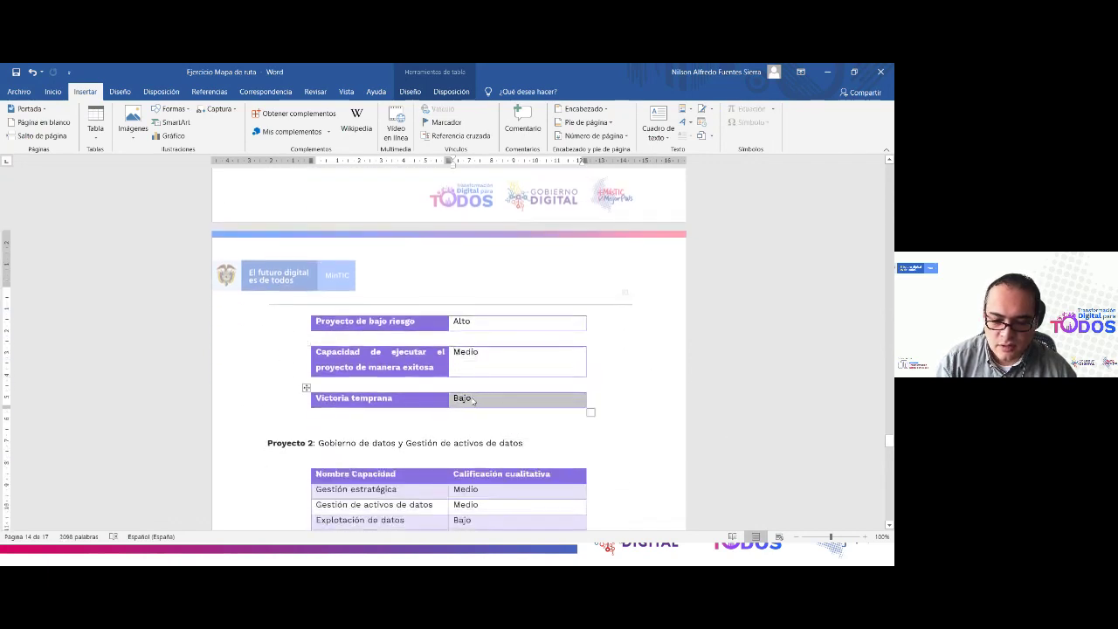
{"action": "type", "text": "Bajo"}
{"action": "double_click", "coordinate": [461, 399]}
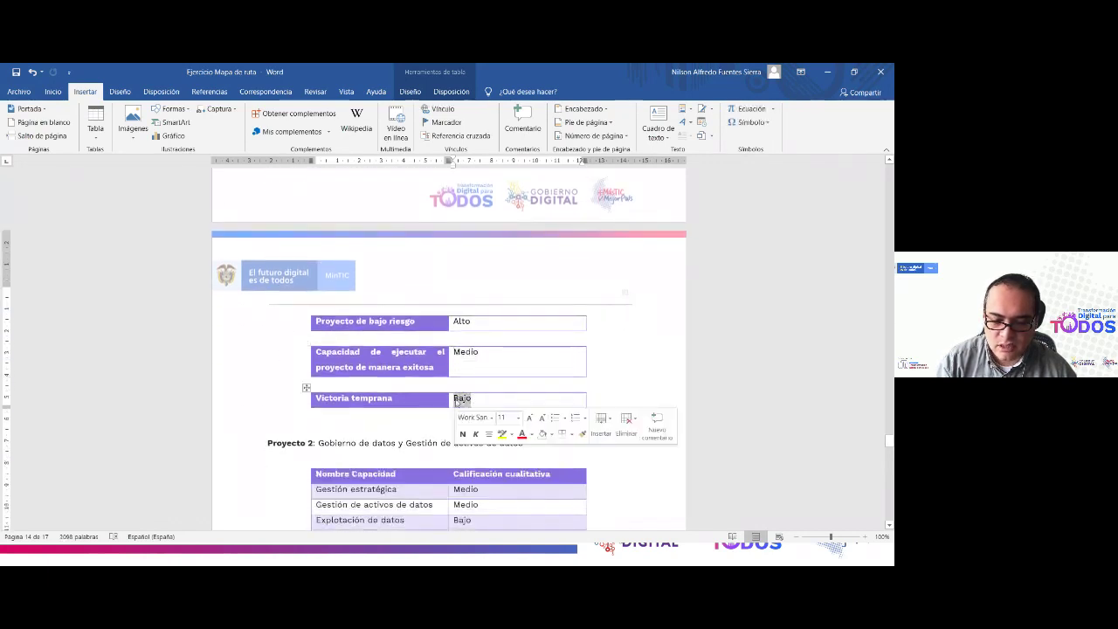
{"action": "key", "text": "alt+Tab"}
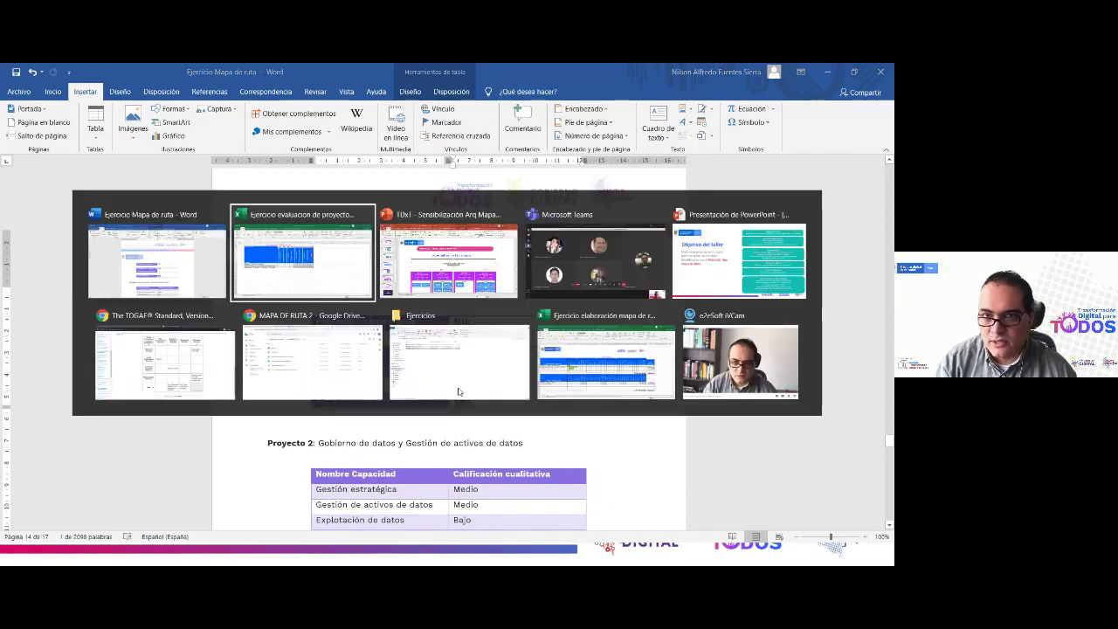
{"action": "left_click", "coordinate": [394, 390]}
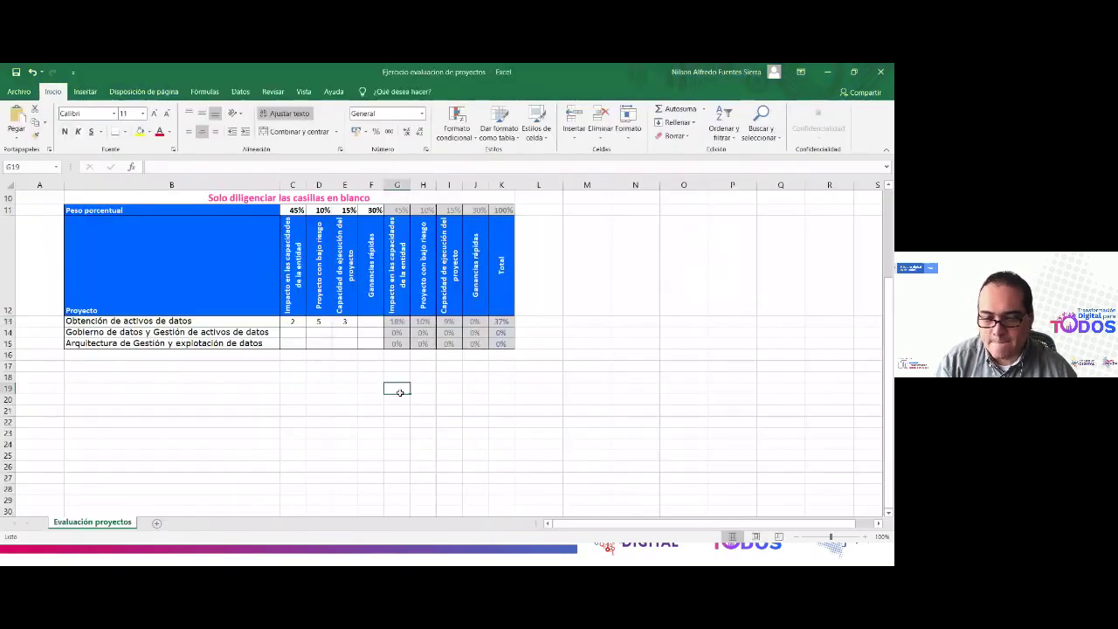
{"action": "left_click", "coordinate": [371, 324]}
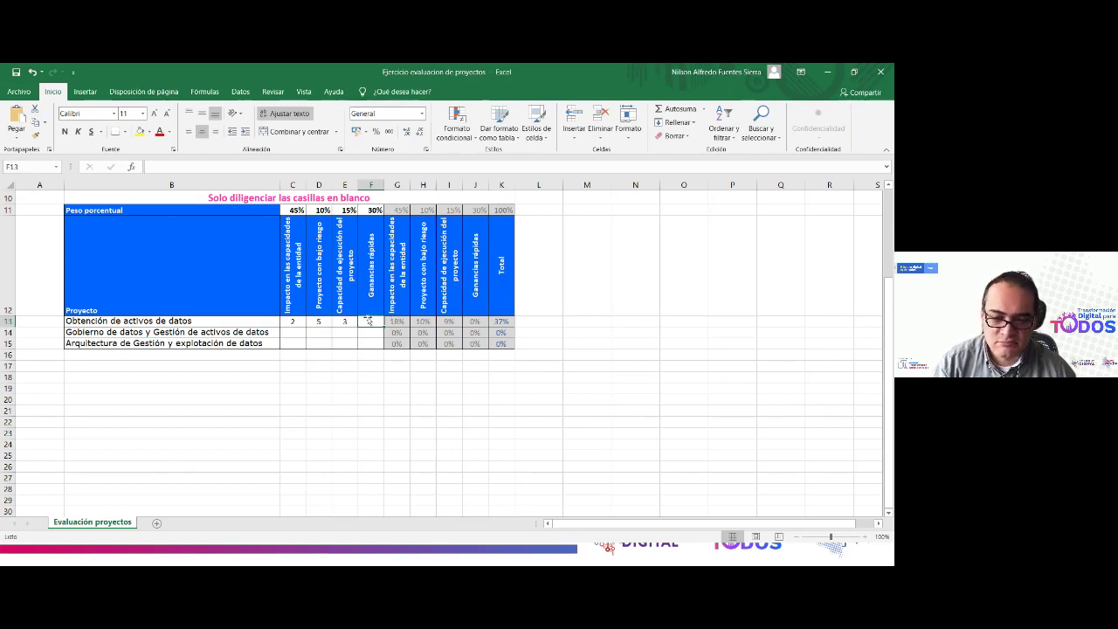
{"action": "left_click", "coordinate": [368, 387]}
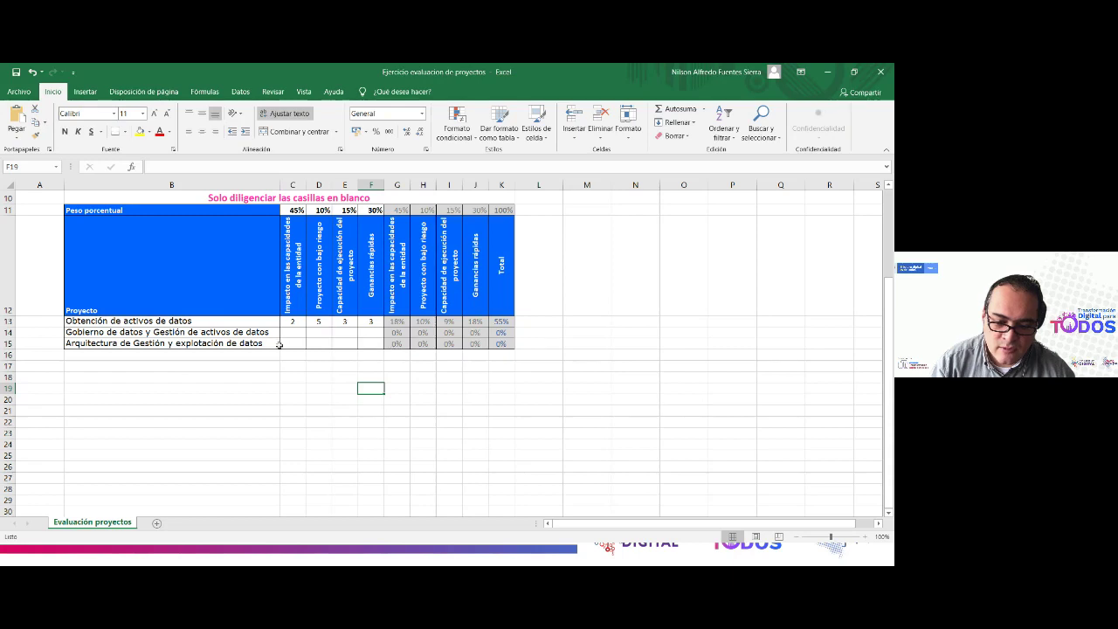
Step: Look up the capability impact ratings of Proyecto 2, Gobierno de datos y Gestión de activos de datos, in the Word document
{"action": "left_click_drag", "start_coordinate": [247, 332], "coordinate": [398, 345]}
{"action": "left_click", "coordinate": [350, 387]}
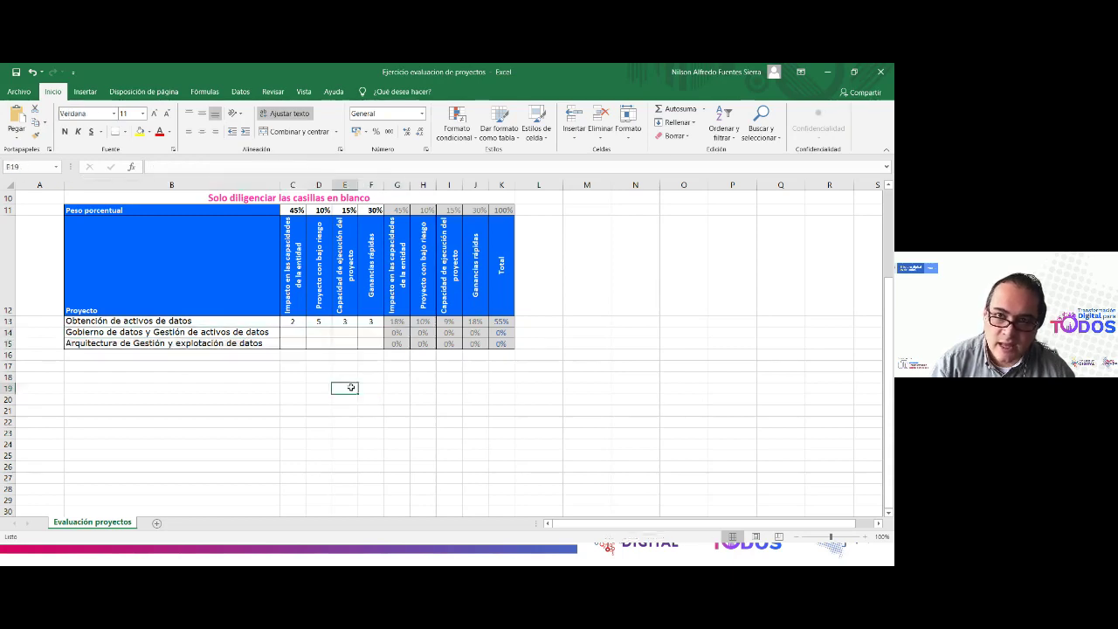
{"action": "left_click", "coordinate": [183, 342]}
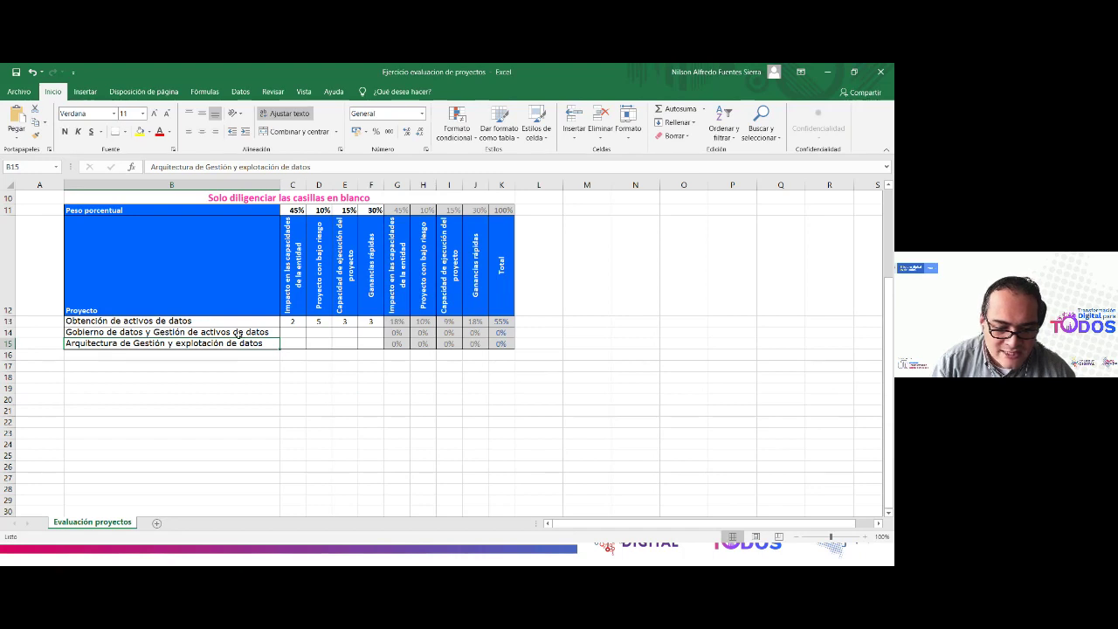
{"action": "left_click", "coordinate": [283, 335]}
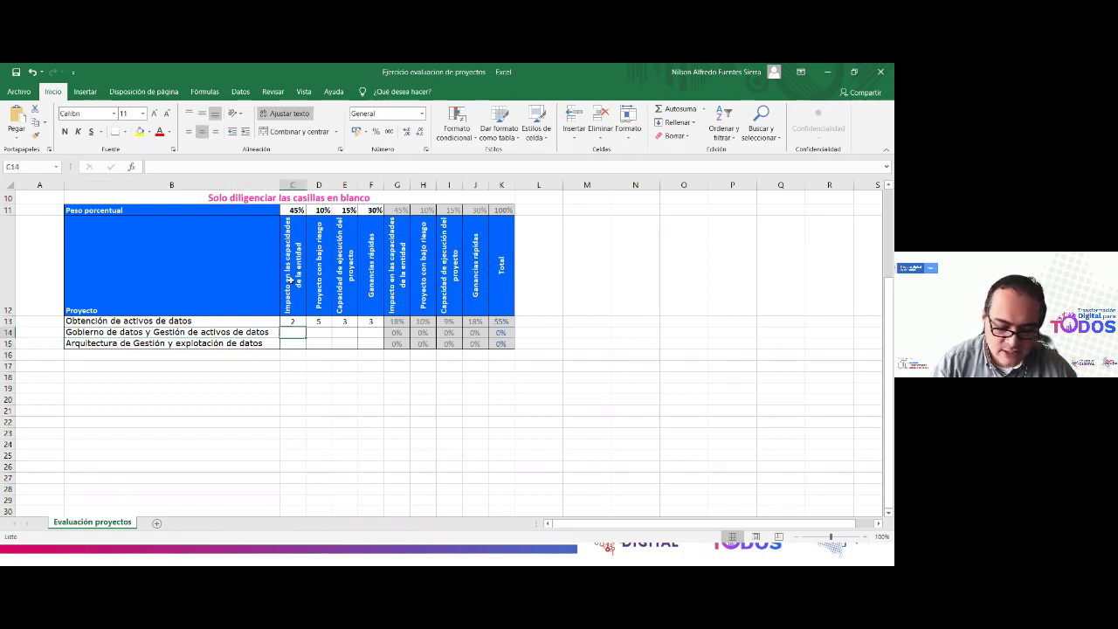
{"action": "key", "text": "alt+Tab"}
{"action": "scroll", "coordinate": [410, 350], "scroll_direction": "down", "scroll_amount": 3}
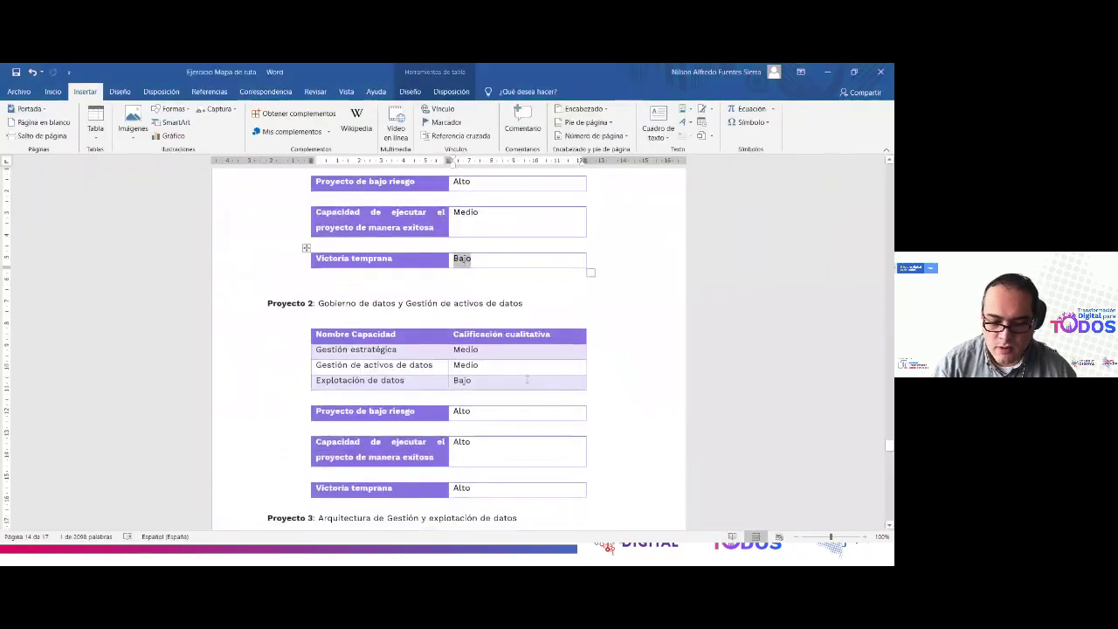
{"action": "left_click_drag", "start_coordinate": [411, 350], "coordinate": [477, 374]}
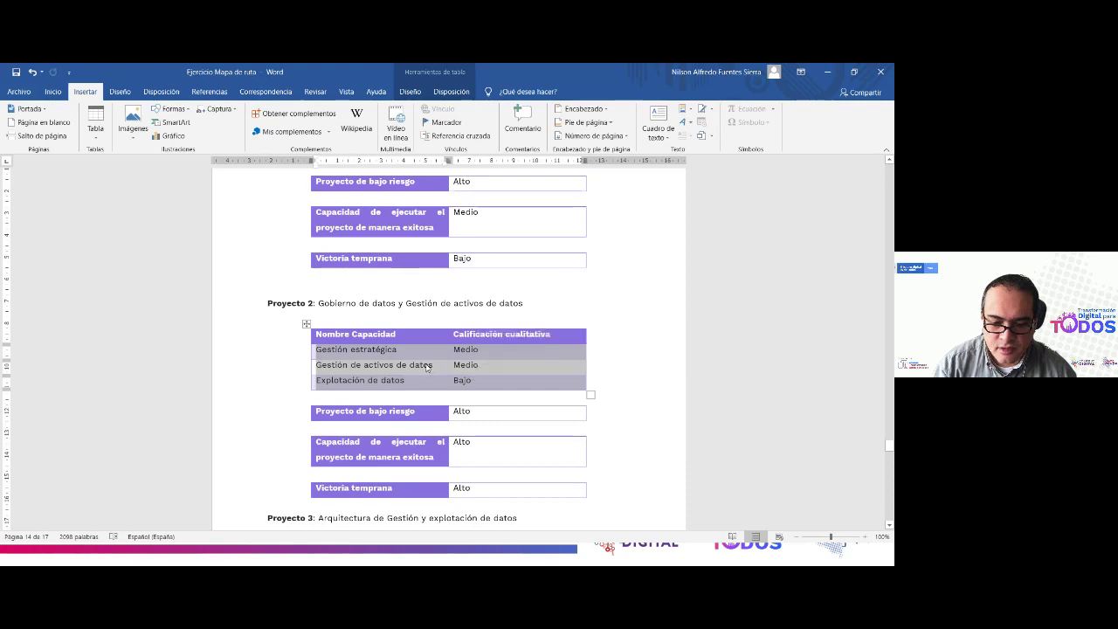
{"action": "left_click", "coordinate": [454, 357]}
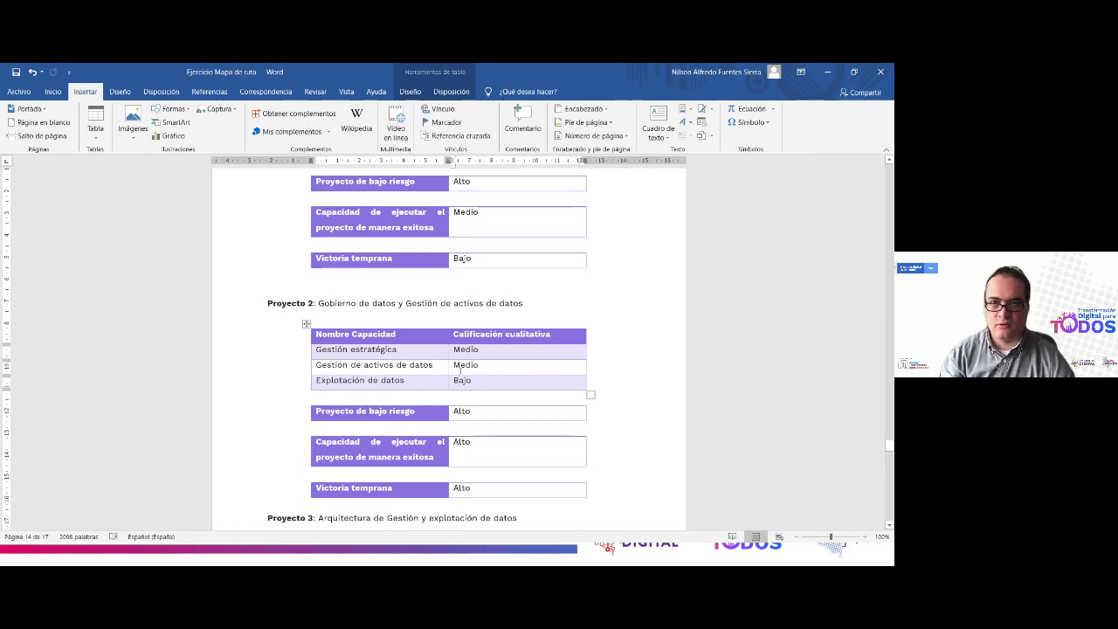
Step: Back in the Excel matrix, enter an impact score of 3 for Gobierno de datos y Gestión de activos de datos in C14
{"action": "key", "text": "alt+Tab"}
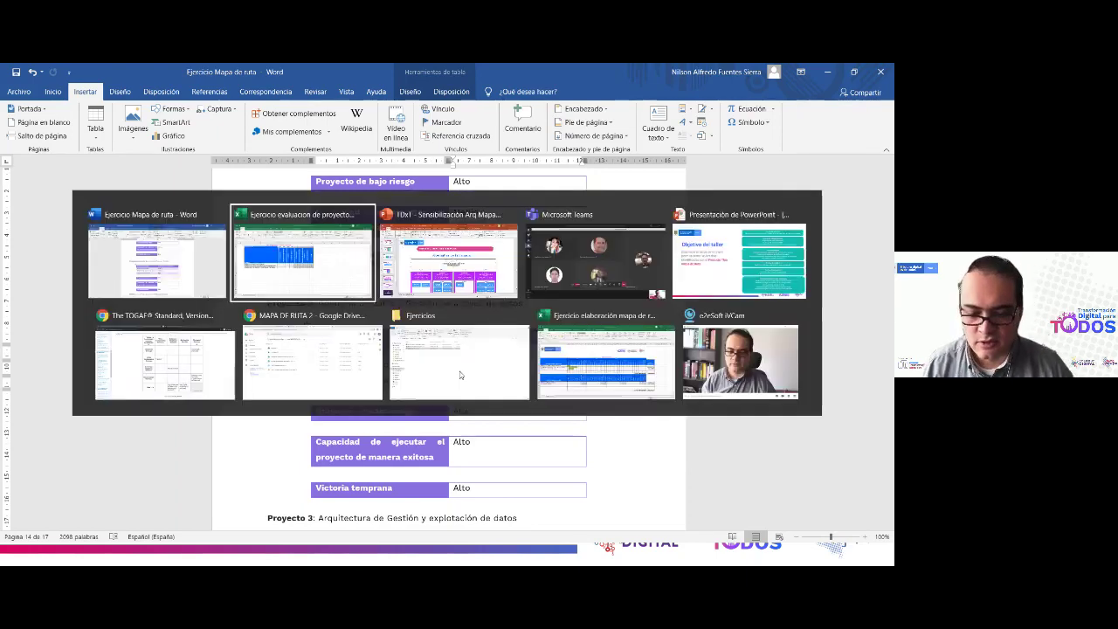
{"action": "key", "text": "alt+Tab"}
{"action": "key", "text": "alt+Tab"}
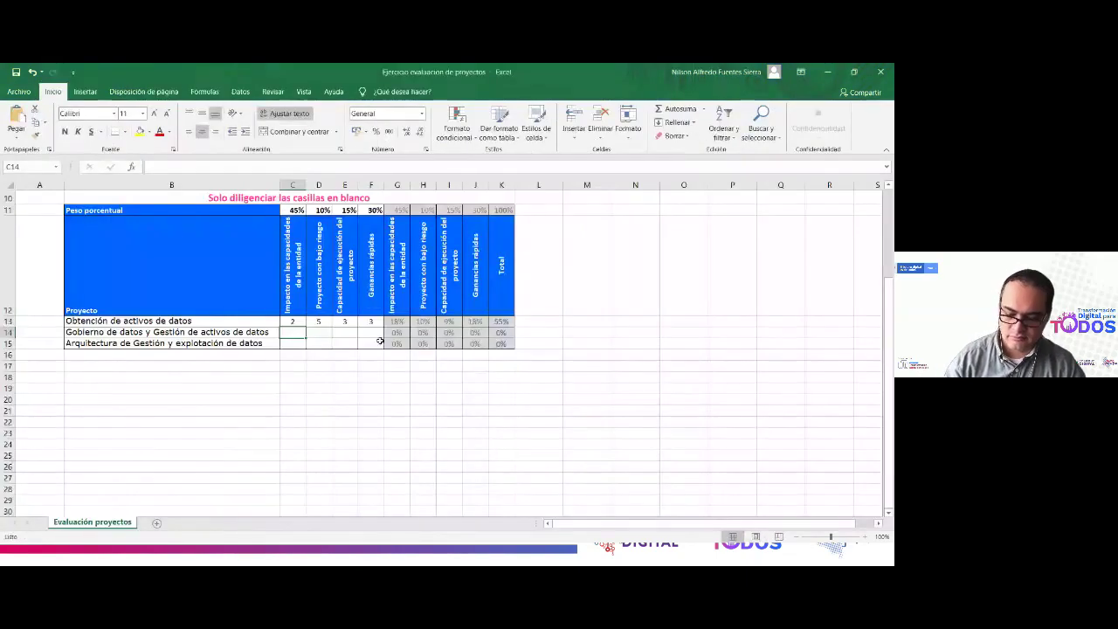
{"action": "type", "text": "3"}
Step: Check Proyecto 2's Proyecto de bajo riesgo rating in Word and enter the matching score of 5 in D14 of the Excel matrix
{"action": "left_click", "coordinate": [312, 333]}
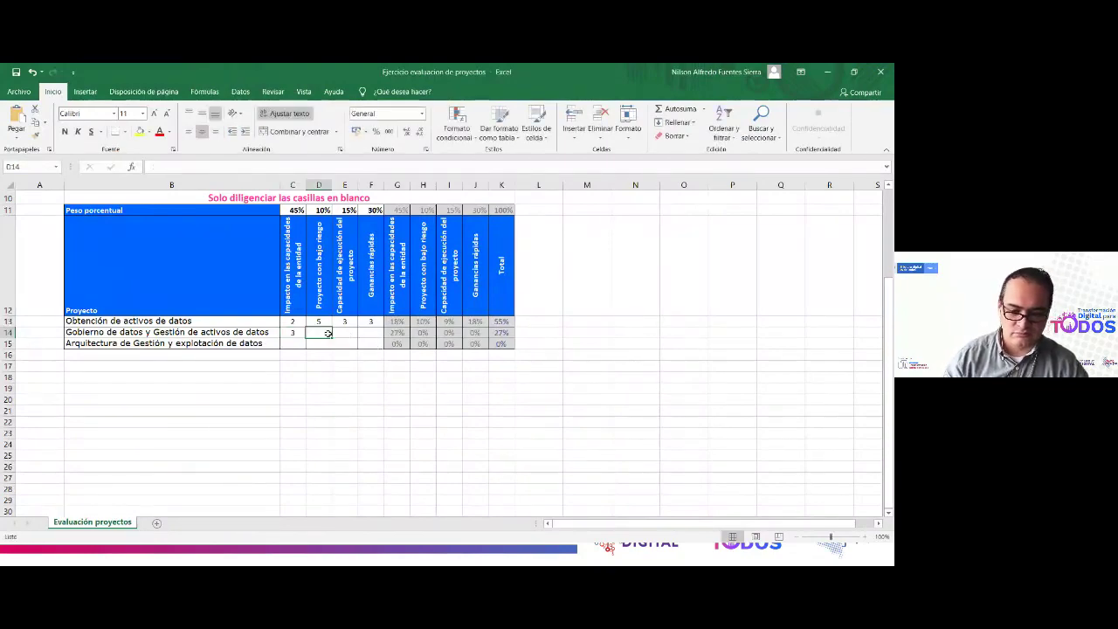
{"action": "key", "text": "alt+Tab"}
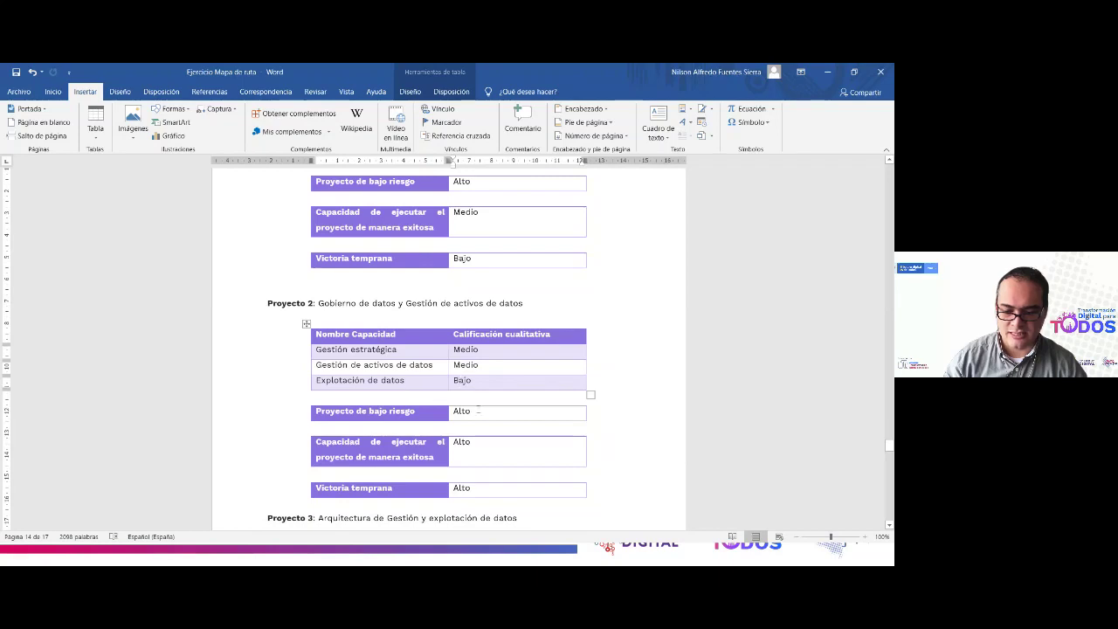
{"action": "type", "text": "Alto"}
{"action": "double_click", "coordinate": [458, 411]}
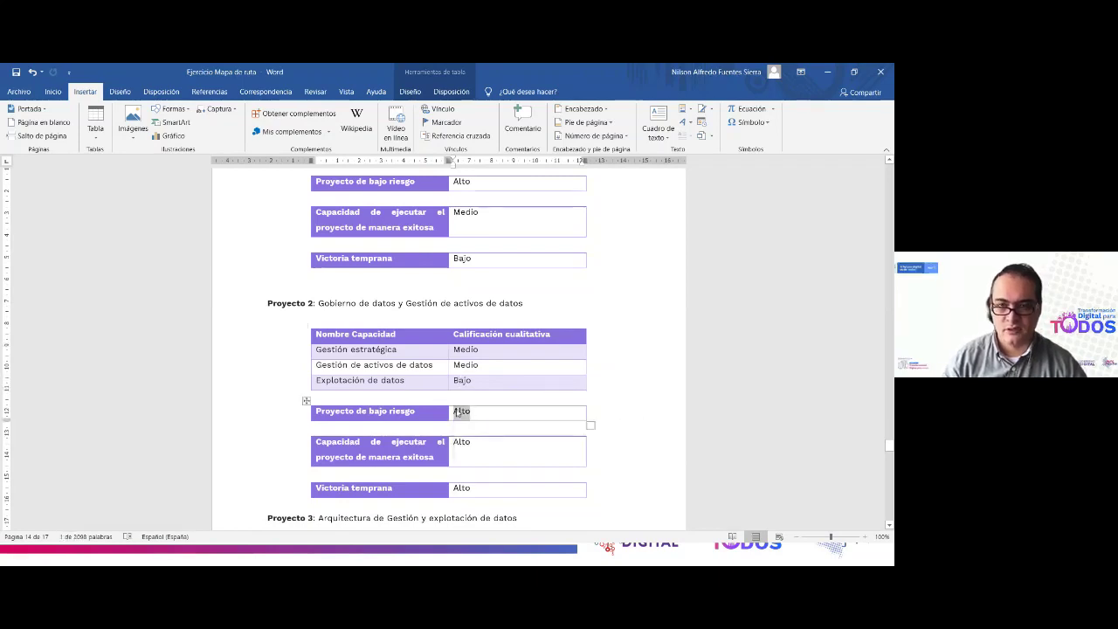
{"action": "key", "text": "alt+Tab"}
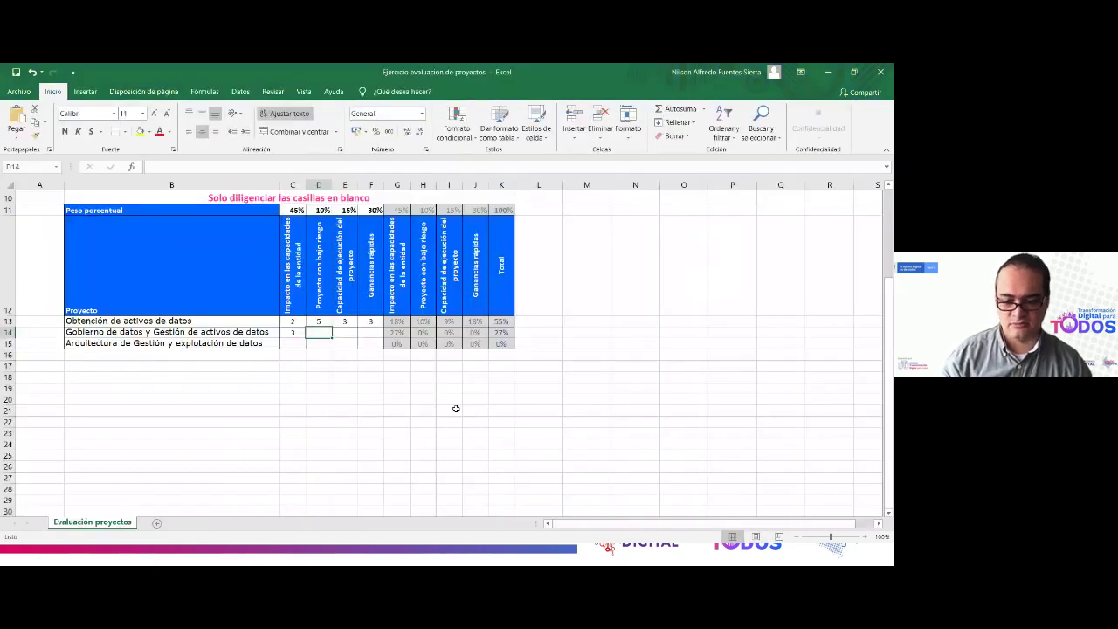
{"action": "key", "text": "alt+Tab"}
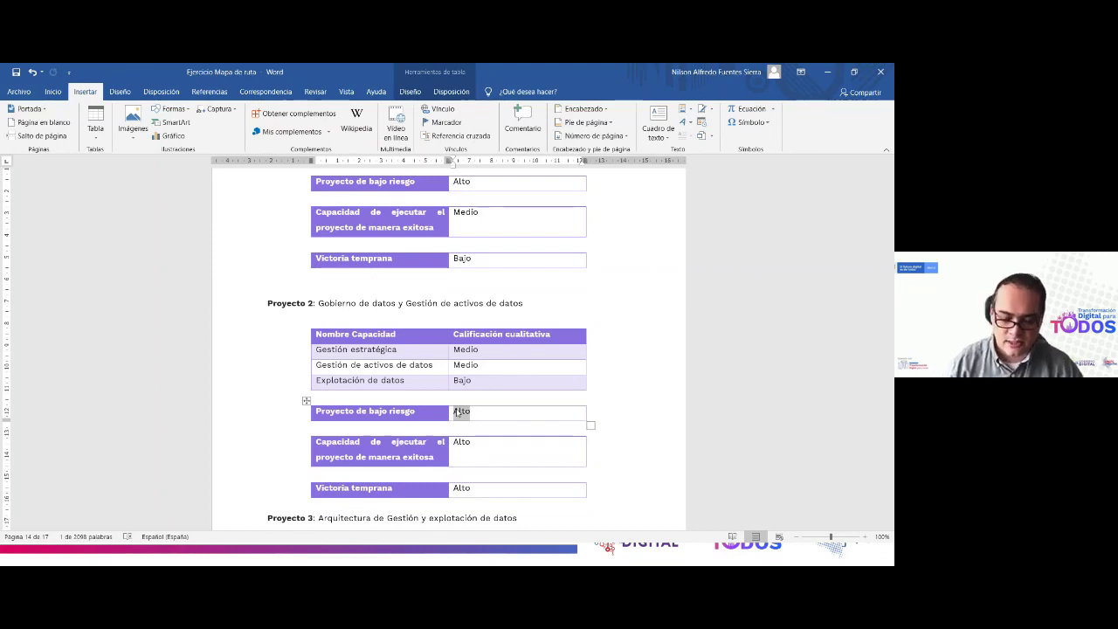
{"action": "key", "text": "alt+Tab"}
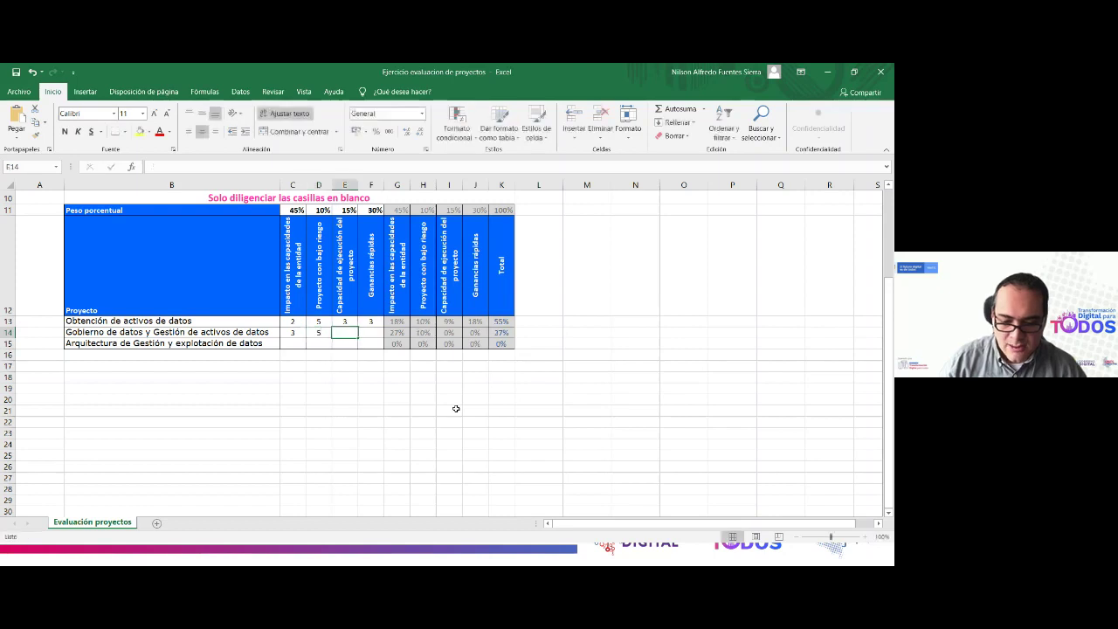
Step: Check Proyecto 2's rating for Capacidad de ejecutar el proyecto in Word and enter an execution capacity score of 5 in E14 of the Excel matrix
{"action": "key", "text": "alt+Tab"}
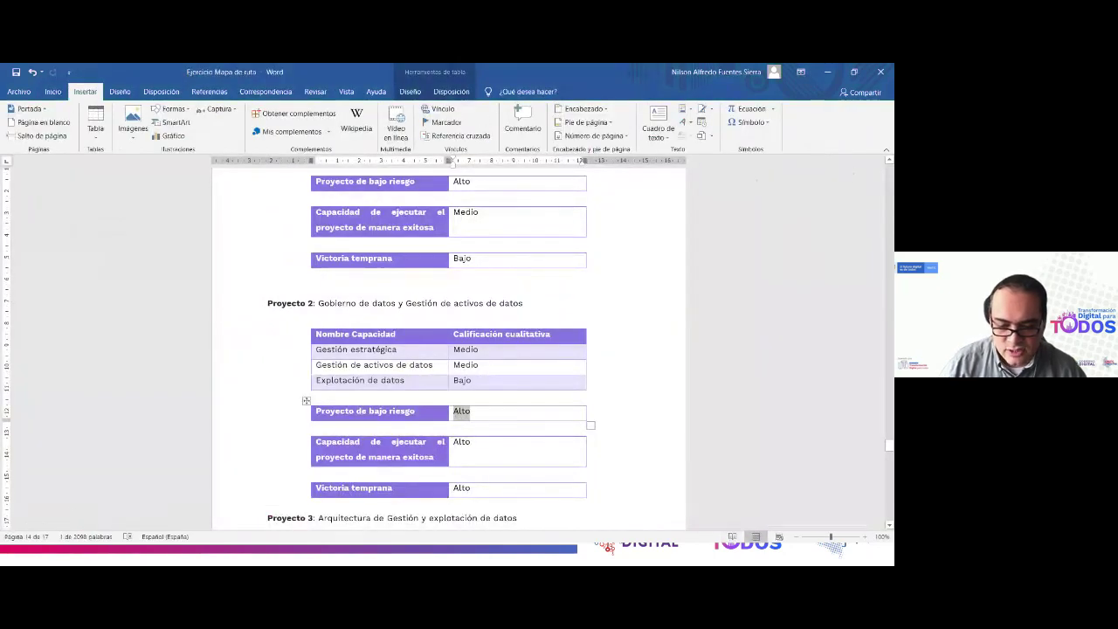
{"action": "key", "text": "Down"}
{"action": "key", "text": "Down"}
{"action": "triple_click", "coordinate": [343, 443]}
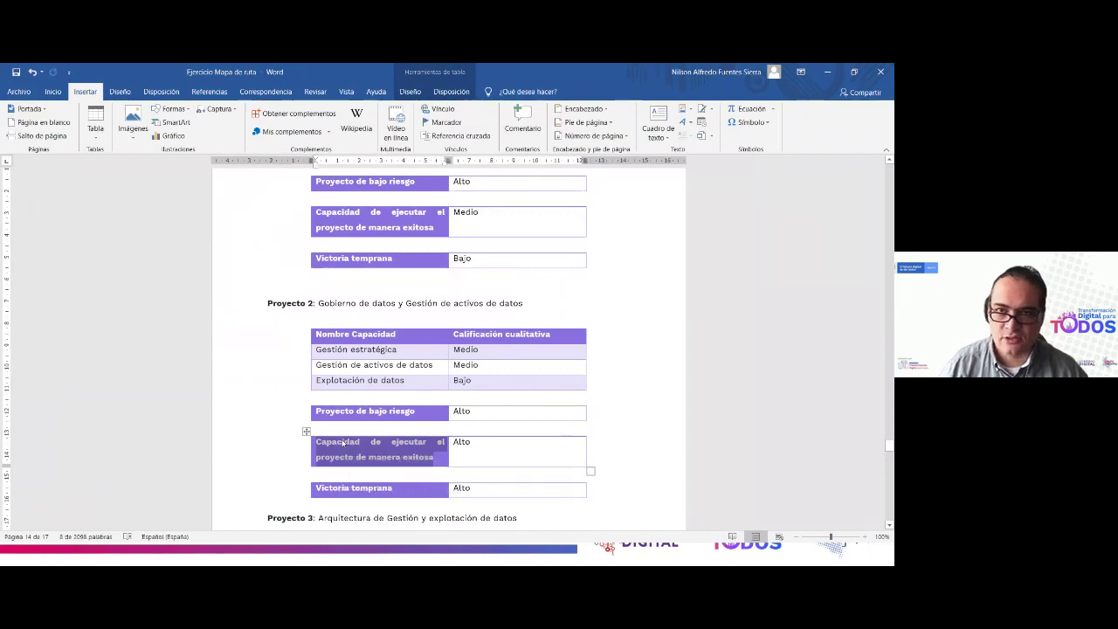
{"action": "key", "text": "alt+Tab"}
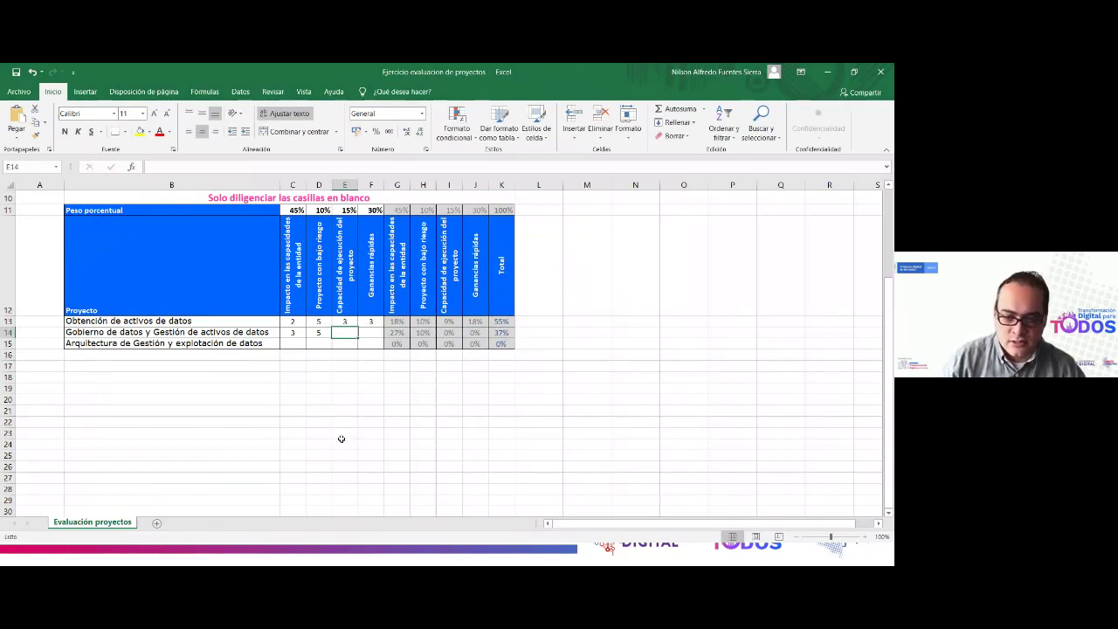
{"action": "key", "text": "alt+Tab"}
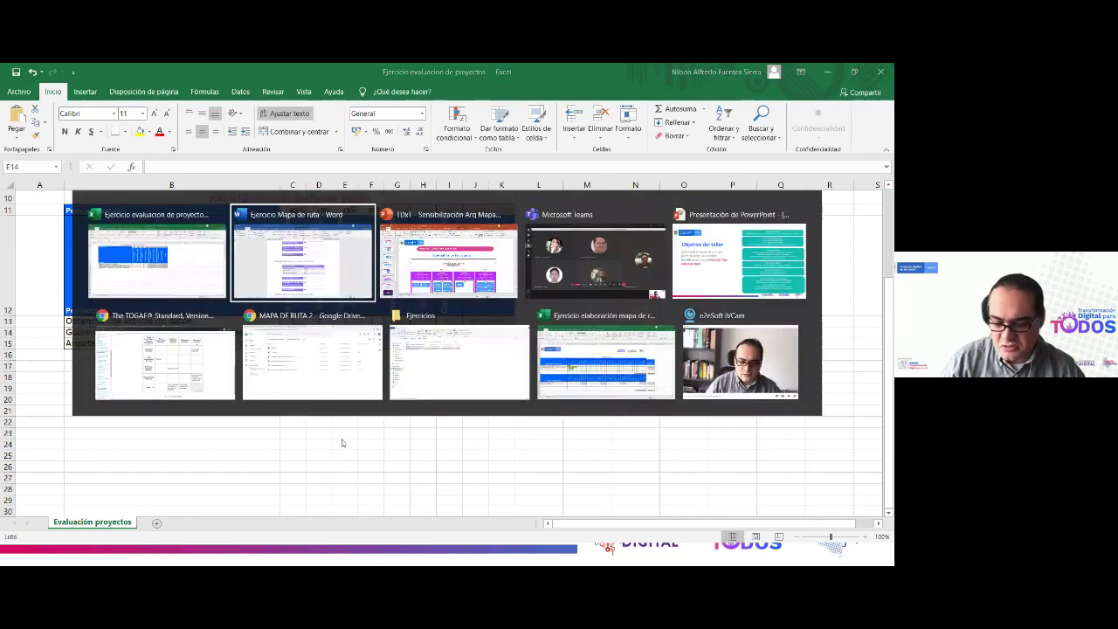
{"action": "key", "text": "alt+Tab"}
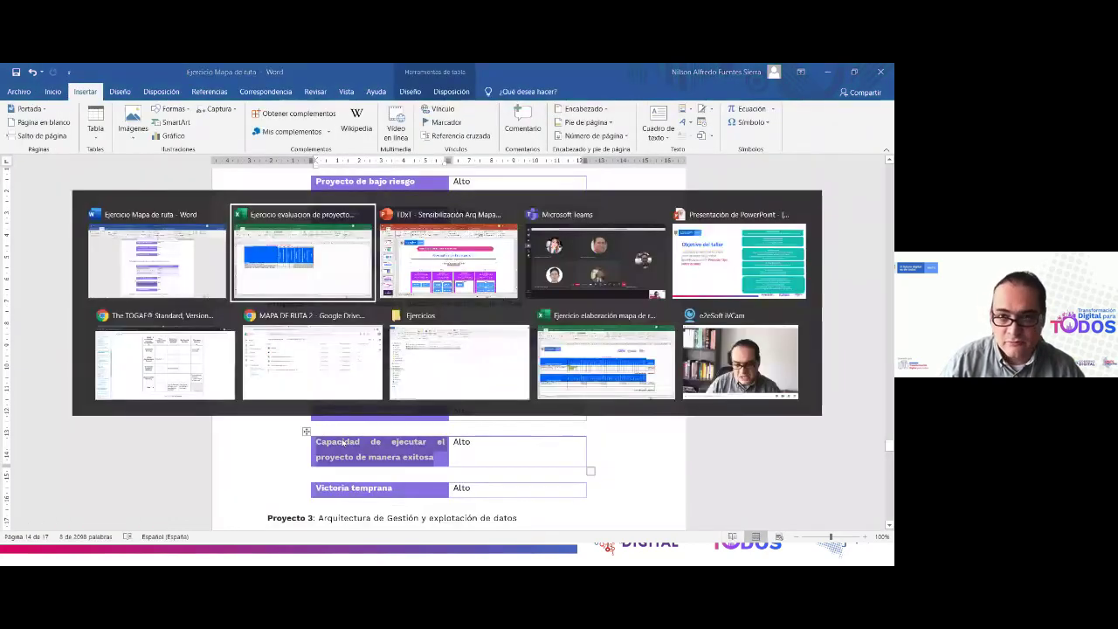
{"action": "key", "text": "alt+Tab"}
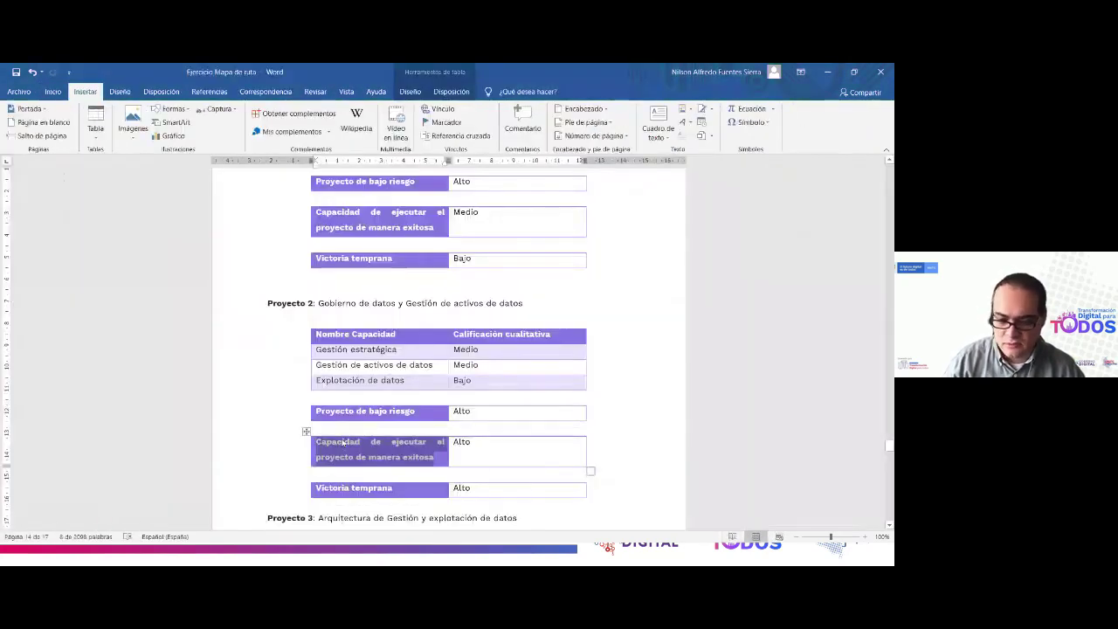
{"action": "key", "text": "alt+Tab"}
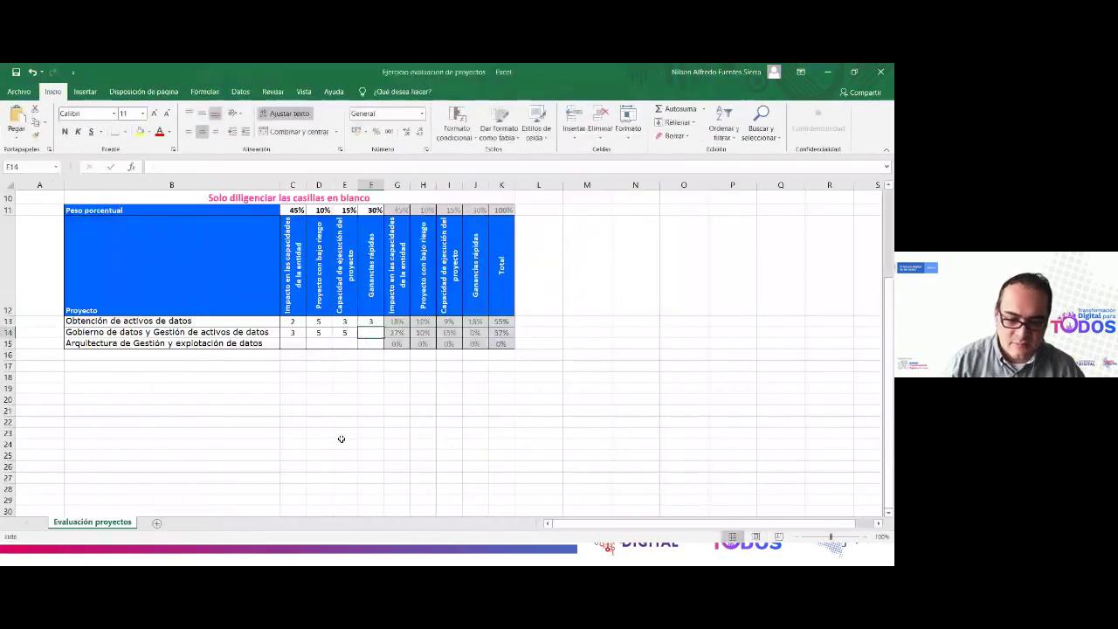
Step: Check Proyecto 2's Victoria temprana rating in Word and enter a Ganancias rápidas score of 5 in F14 of the Excel matrix
{"action": "key", "text": "alt+Tab"}
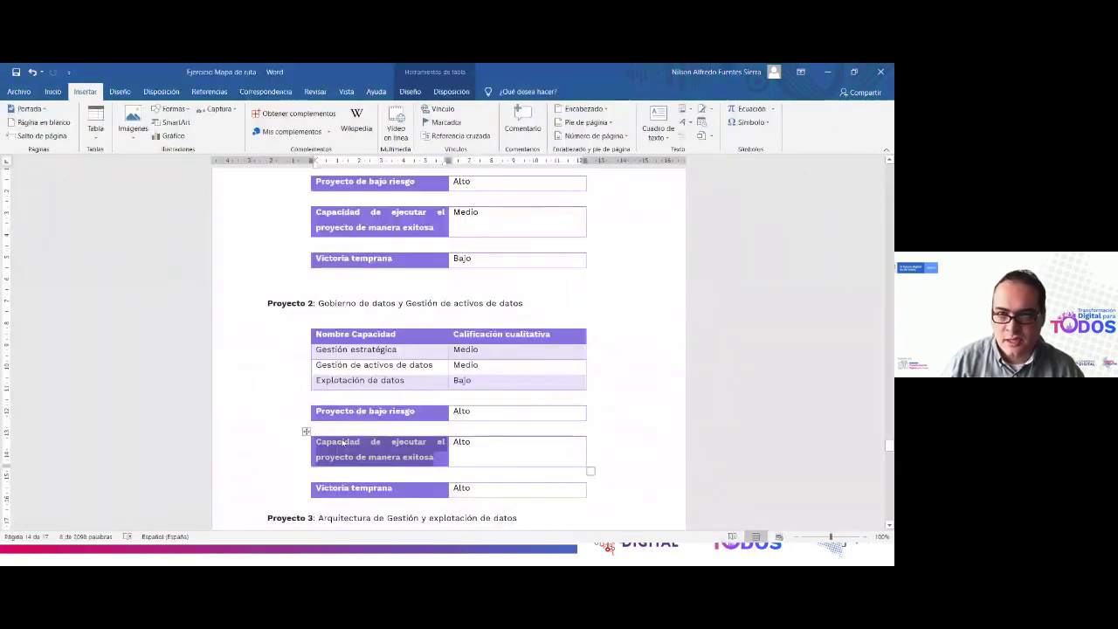
{"action": "key", "text": "alt+Tab"}
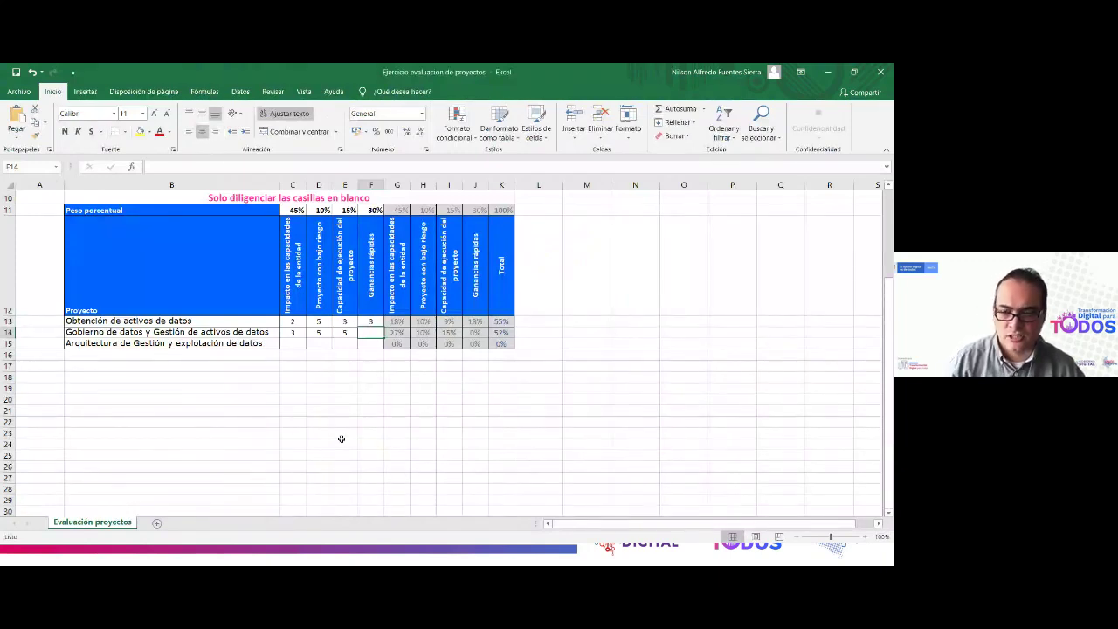
{"action": "type", "text": "5"}
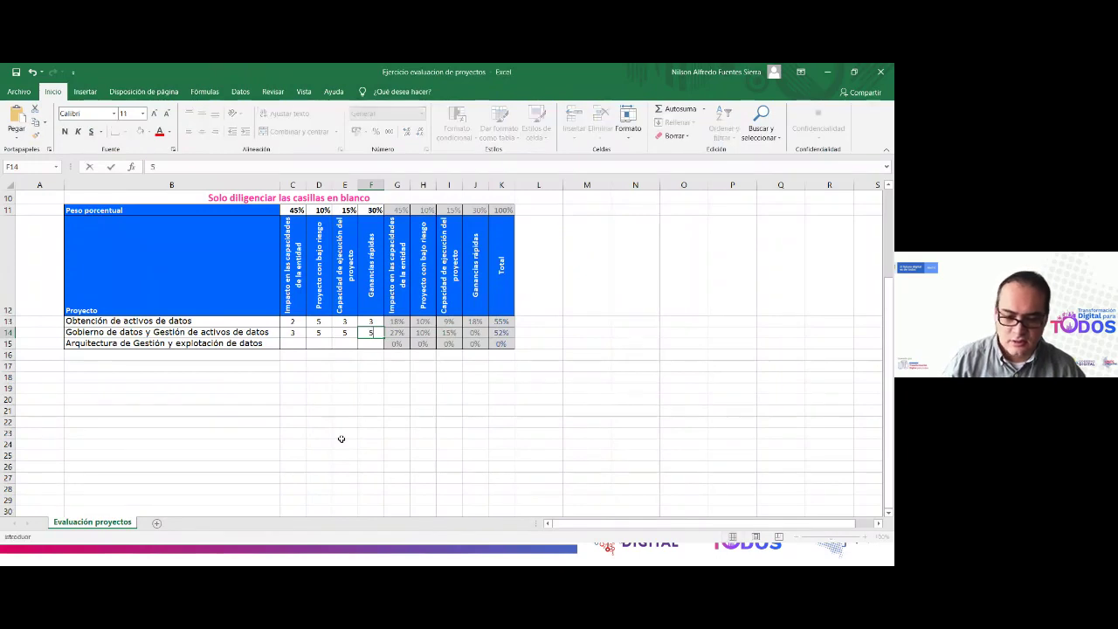
{"action": "key", "text": "Return"}
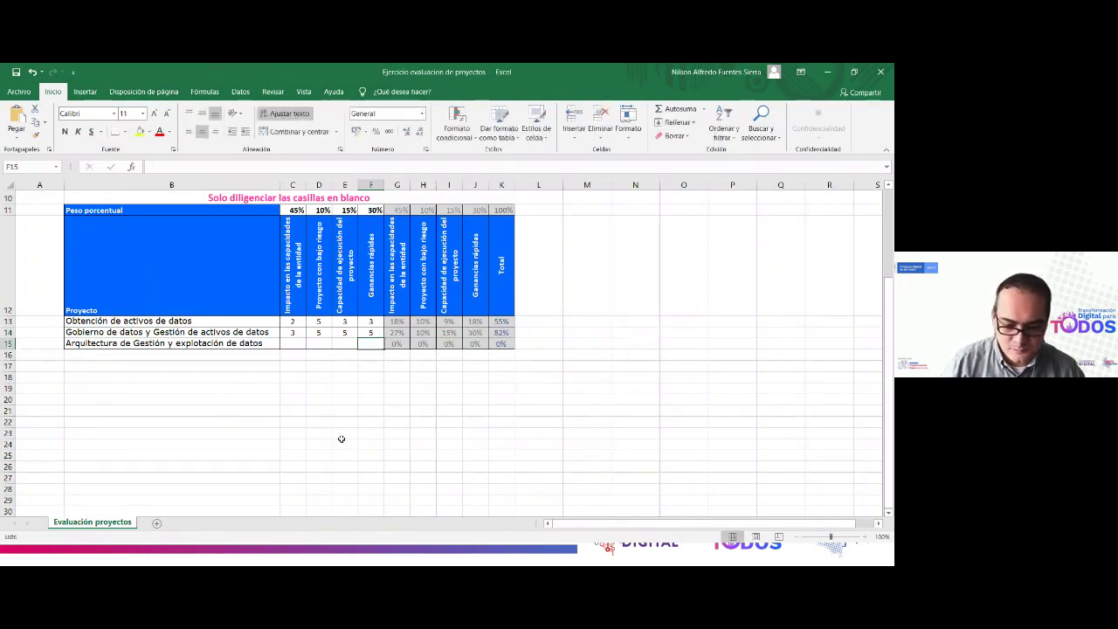
Step: Locate the Arquitectura de Gestión y explotación de datos row in Excel and look up Proyecto 3's capability ratings in the Word document
{"action": "left_click", "coordinate": [293, 342]}
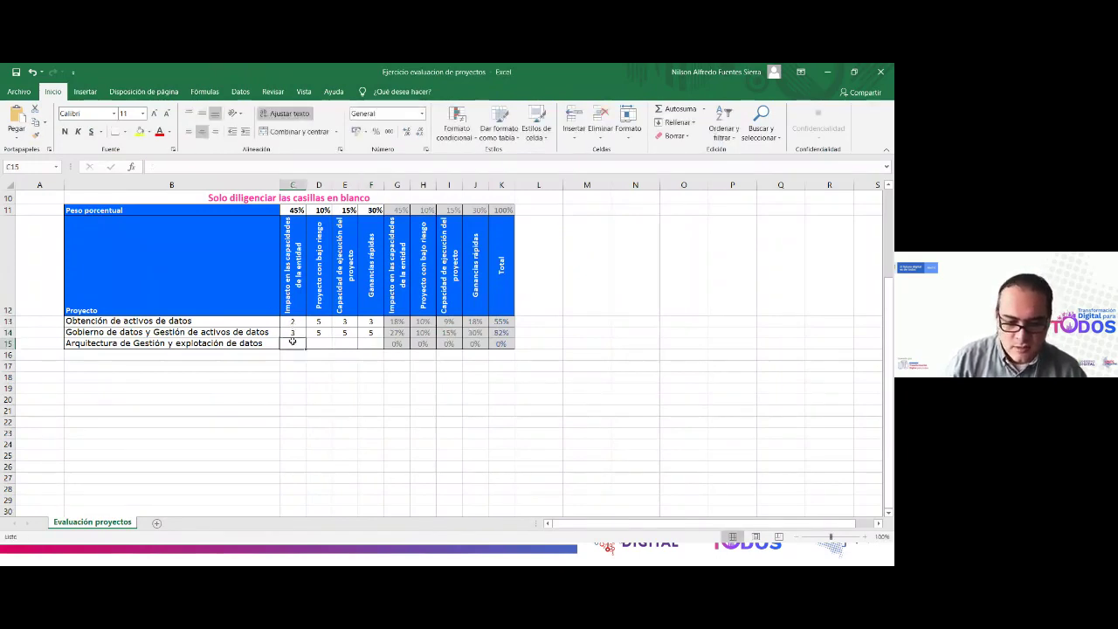
{"action": "left_click", "coordinate": [186, 334]}
{"action": "left_click", "coordinate": [190, 344]}
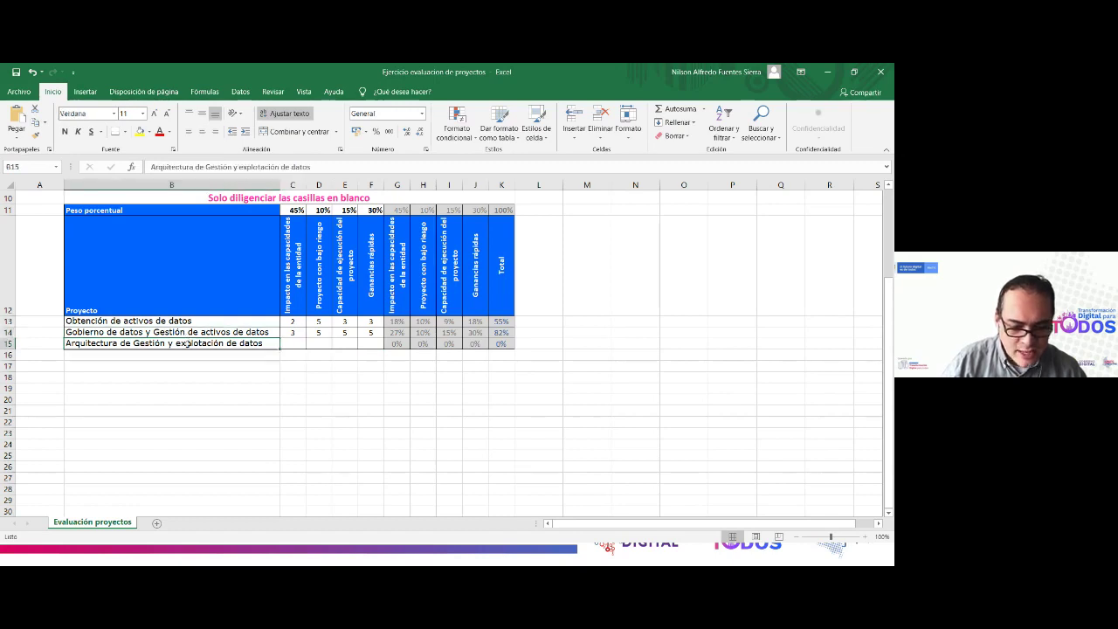
{"action": "left_click", "coordinate": [291, 343]}
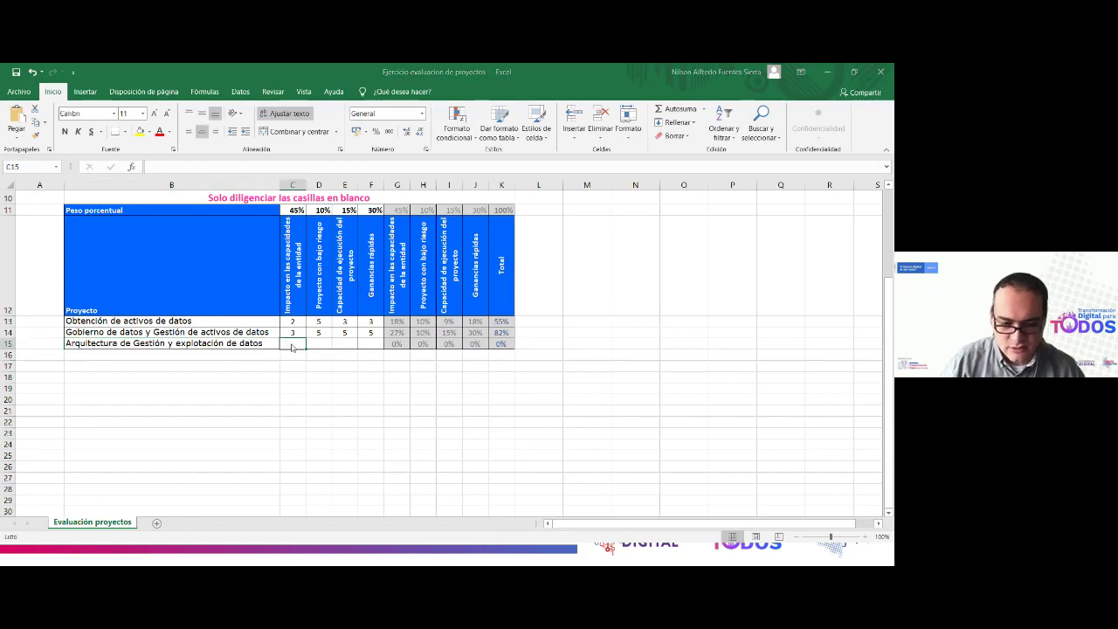
{"action": "key", "text": "alt+Tab"}
{"action": "scroll", "coordinate": [288, 348], "scroll_direction": "down", "scroll_amount": 5}
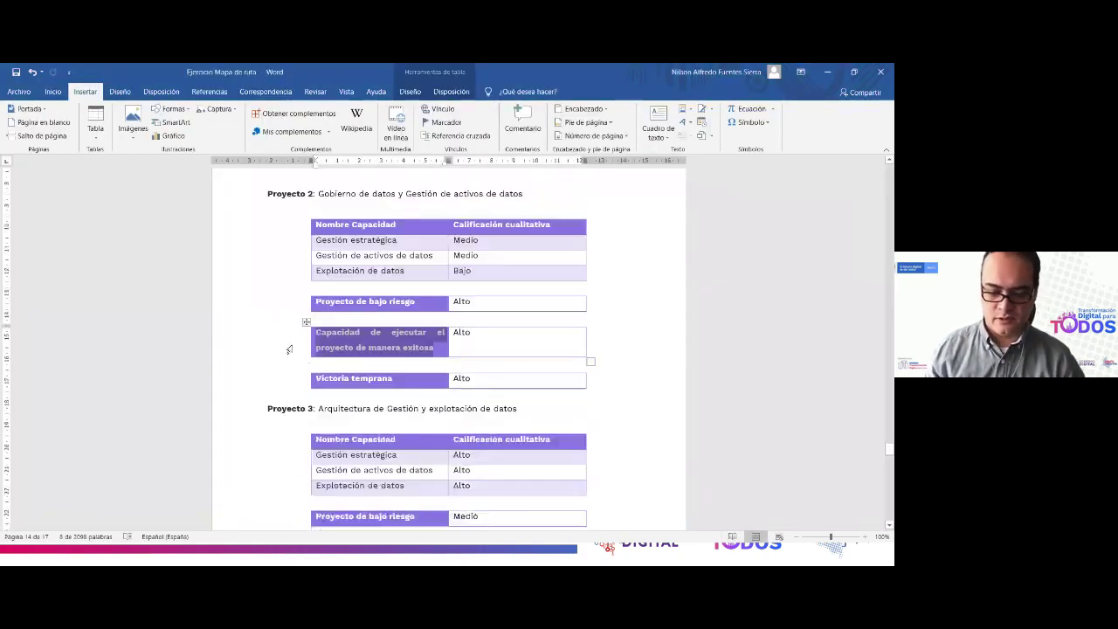
{"action": "key", "text": "alt+Tab"}
{"action": "key", "text": "alt+Tab"}
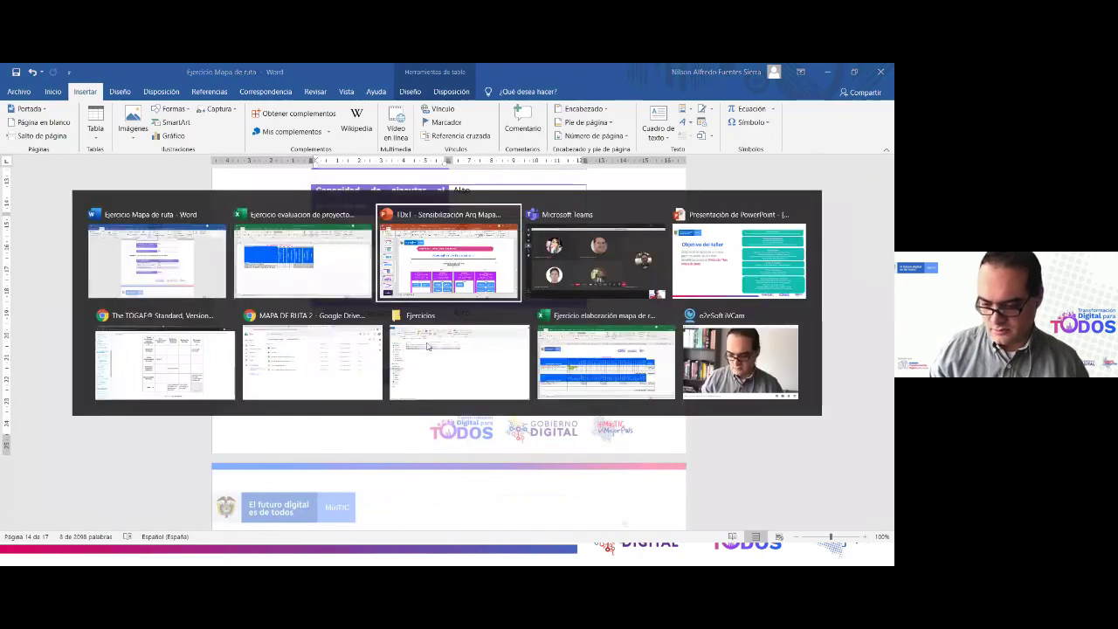
{"action": "key", "text": "alt+Tab"}
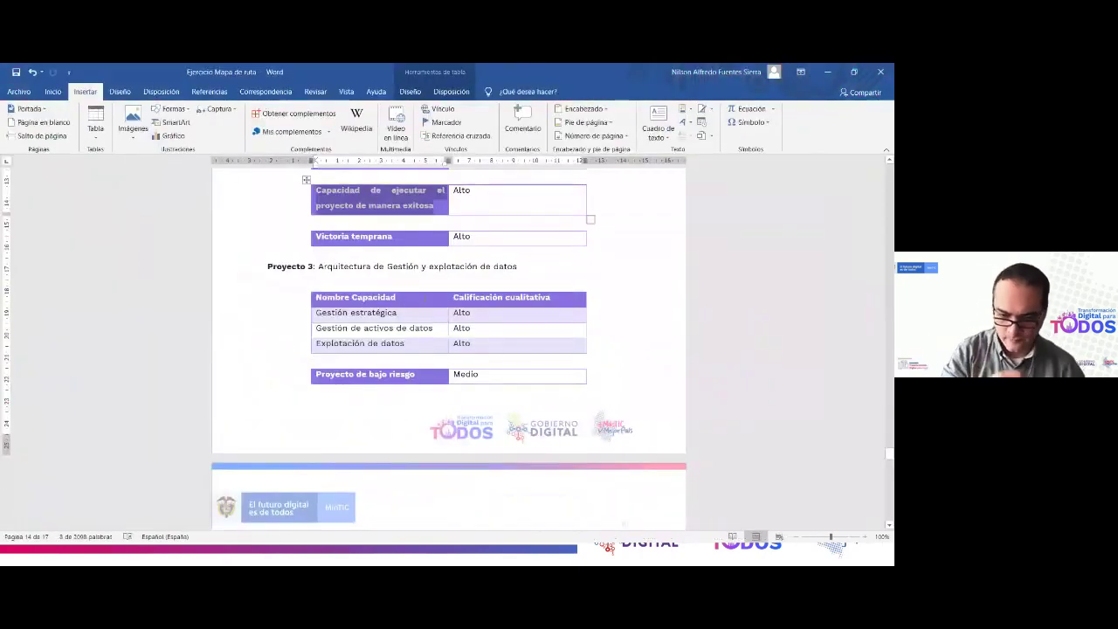
{"action": "left_click_drag", "start_coordinate": [468, 340], "coordinate": [463, 312]}
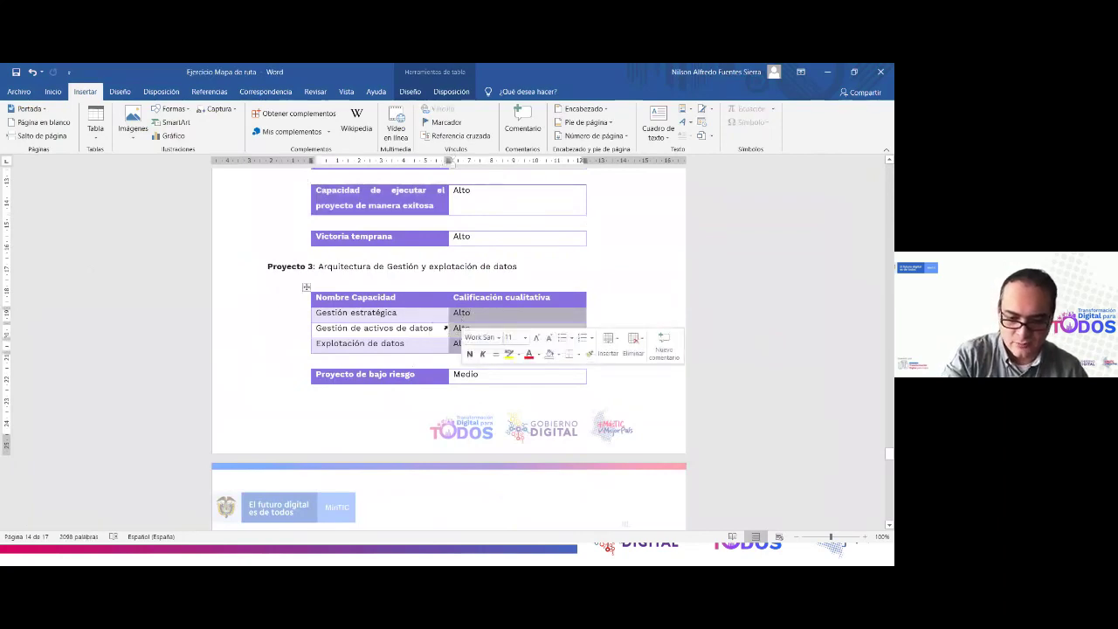
{"action": "left_click", "coordinate": [426, 312]}
{"action": "left_click_drag", "start_coordinate": [476, 318], "coordinate": [462, 313]}
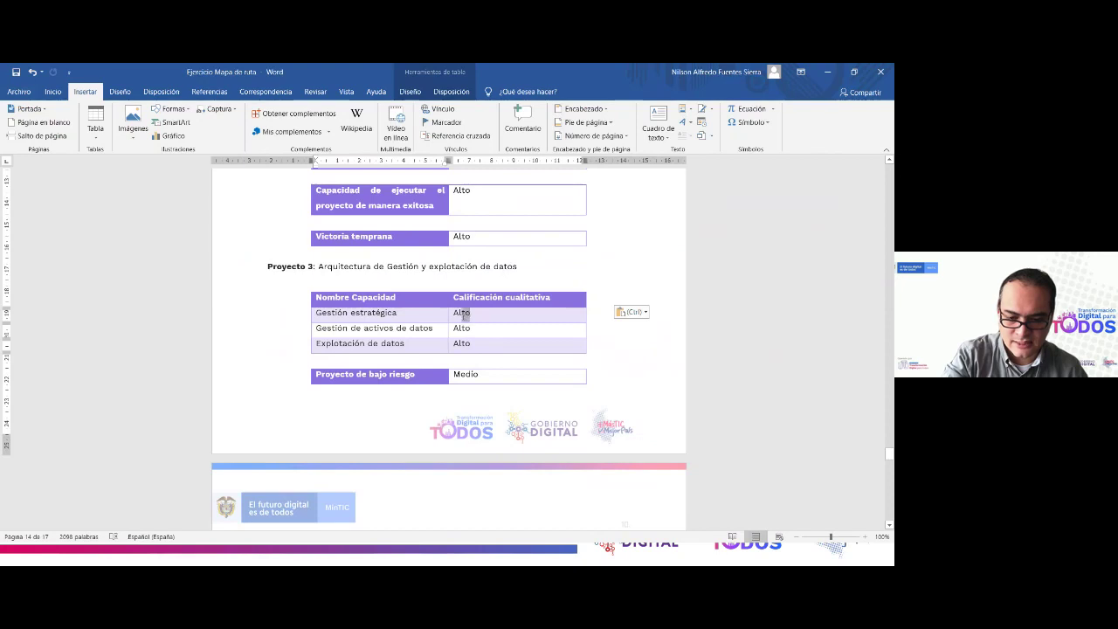
{"action": "left_click", "coordinate": [422, 345]}
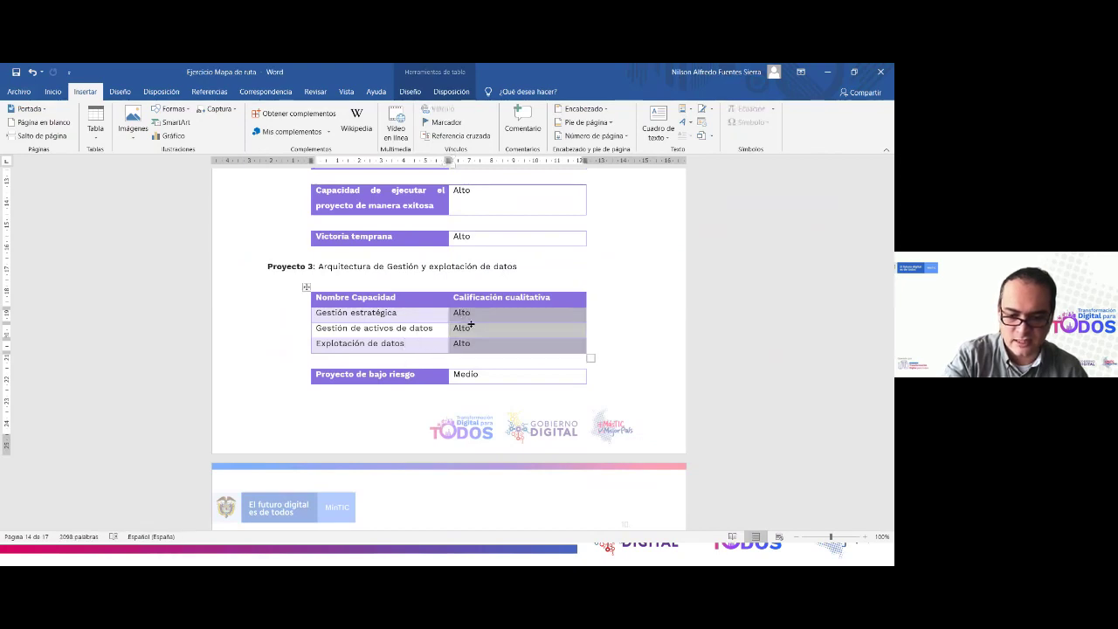
Step: Back in the Excel matrix, enter an impact score of 5 for Arquitectura de Gestión y explotación de datos in C15
{"action": "key", "text": "alt+Tab"}
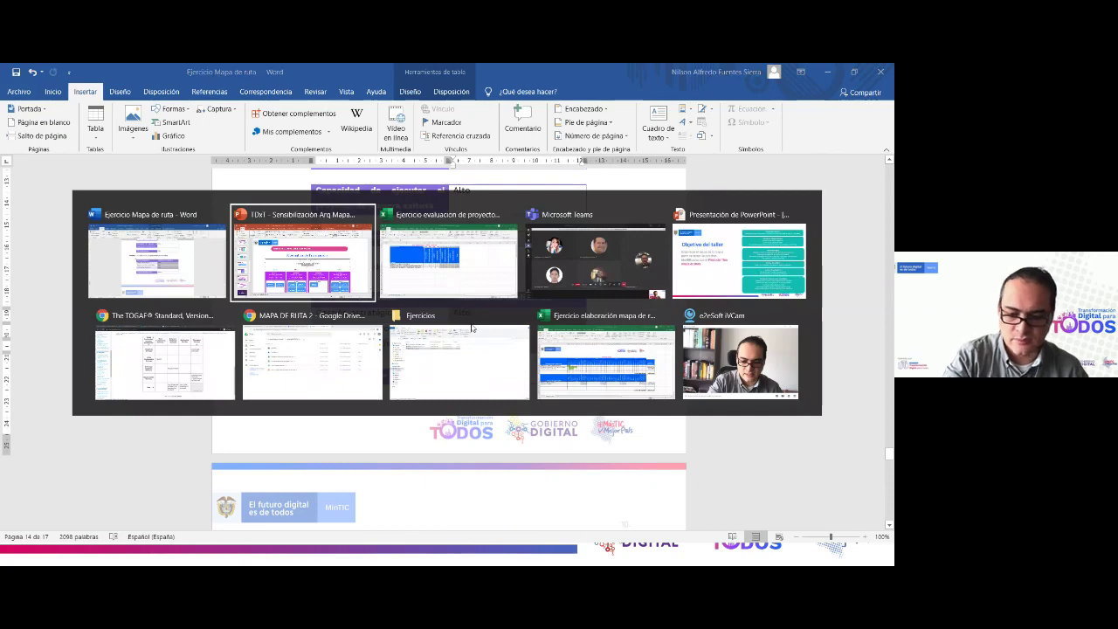
{"action": "key", "text": "alt+Tab"}
{"action": "key", "text": "alt+Tab"}
{"action": "key", "text": "alt+Tab"}
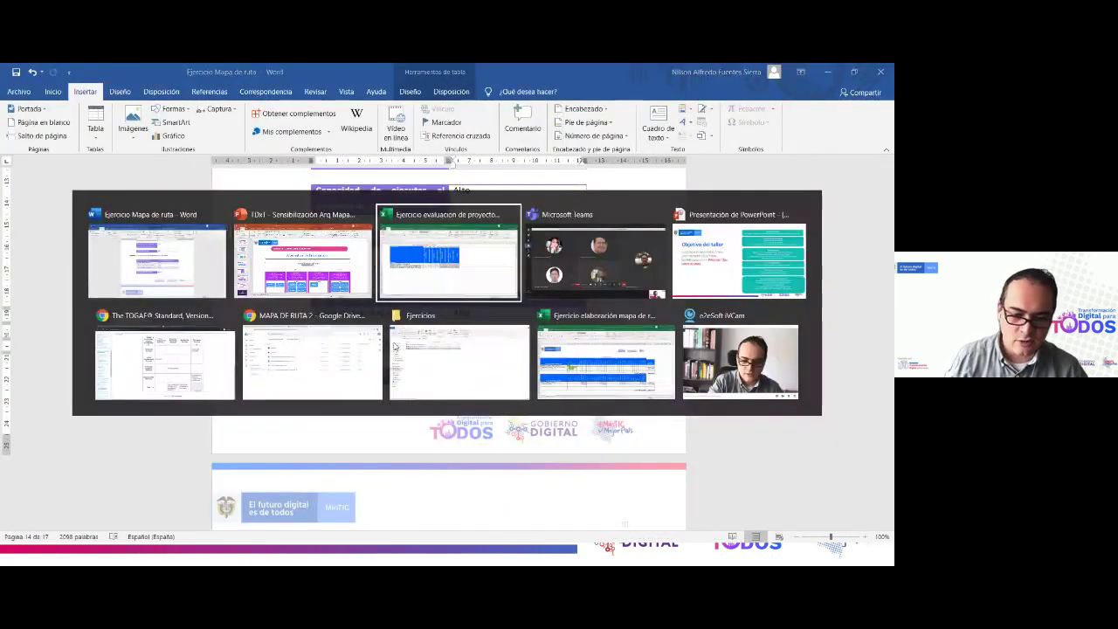
{"action": "type", "text": "5"}
{"action": "left_click", "coordinate": [330, 378]}
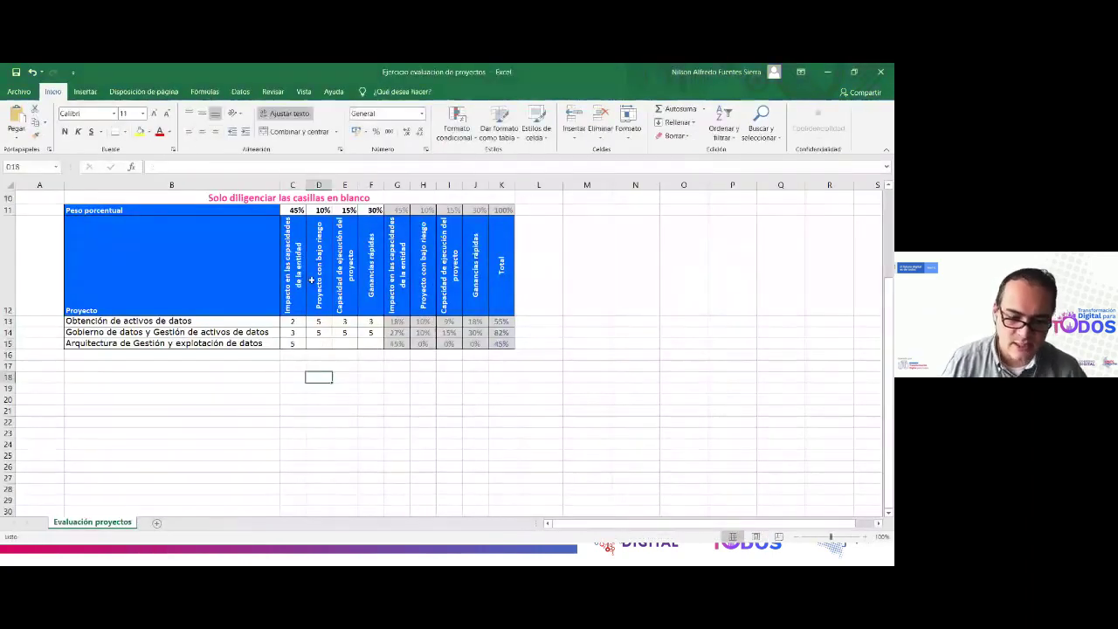
Step: Check Proyecto 3's Proyecto de bajo riesgo rating in Word and enter a score of 2 in D15 of the Excel matrix
{"action": "left_click", "coordinate": [317, 342]}
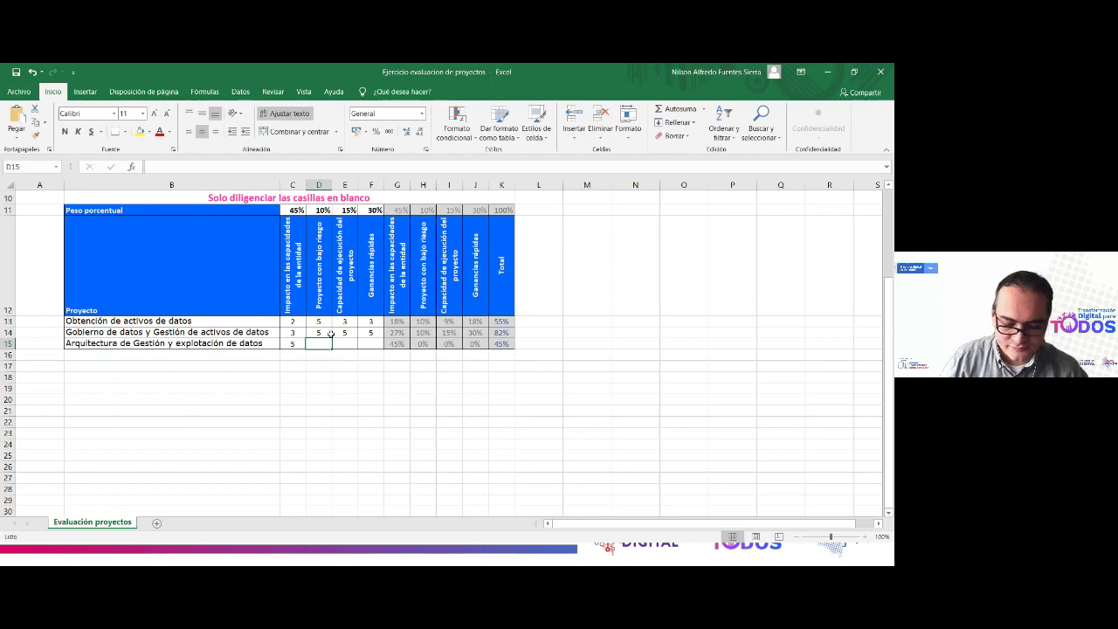
{"action": "key", "text": "alt+Tab"}
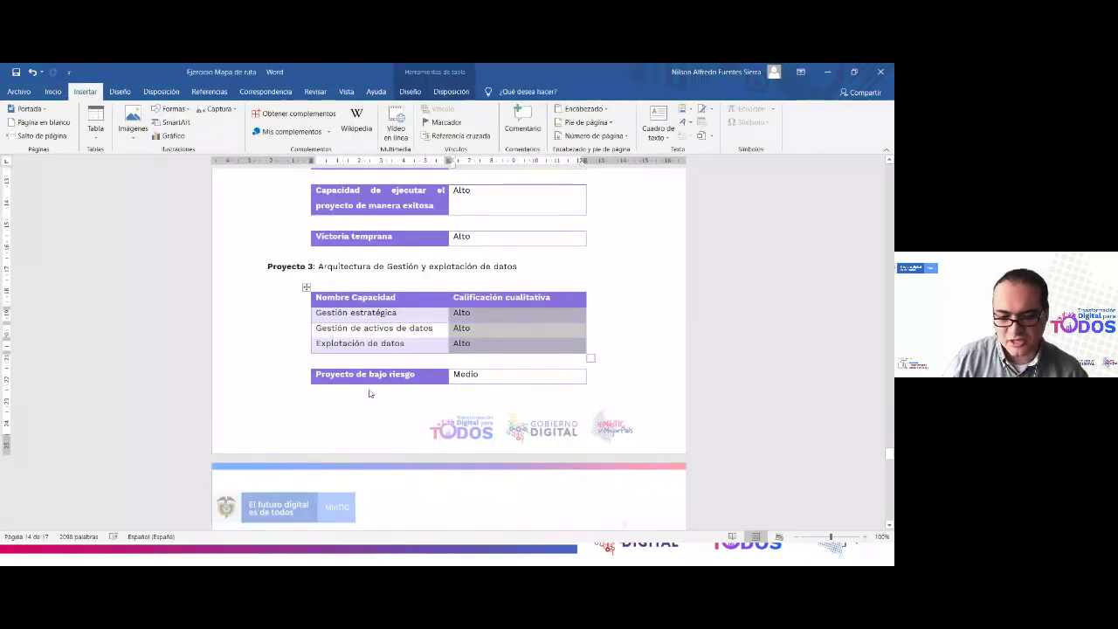
{"action": "scroll", "coordinate": [368, 394], "scroll_direction": "down", "scroll_amount": 1}
{"action": "key", "text": "alt+Tab"}
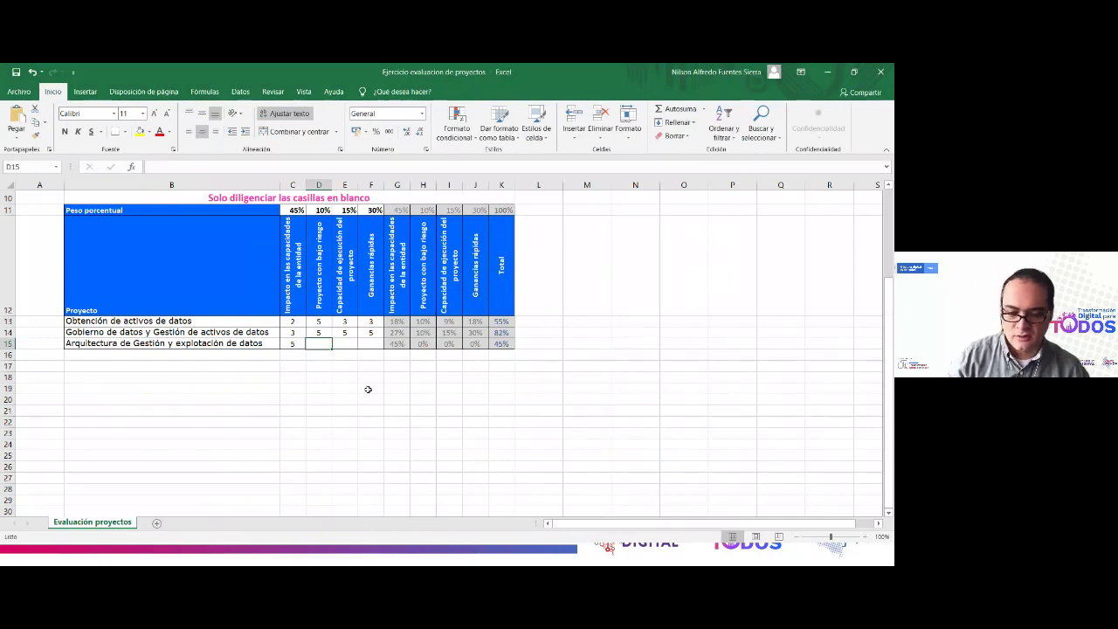
{"action": "type", "text": "2"}
{"action": "left_click", "coordinate": [354, 421]}
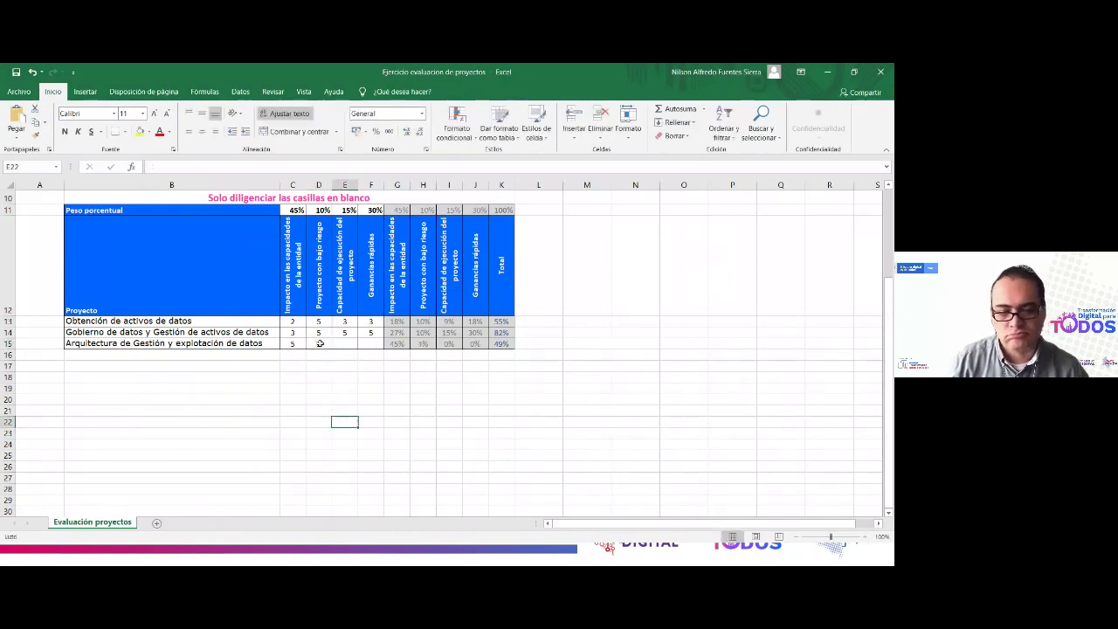
Step: Correct the low-risk score of Arquitectura de Gestión y explotación de datos in D15 to 3
{"action": "left_click", "coordinate": [319, 343]}
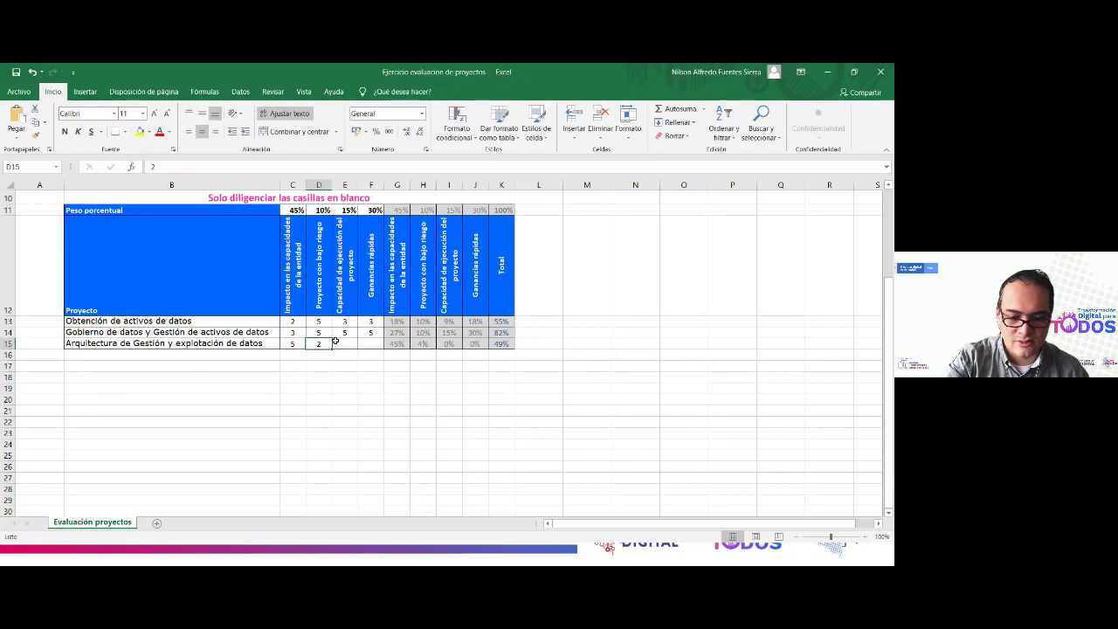
{"action": "type", "text": "3"}
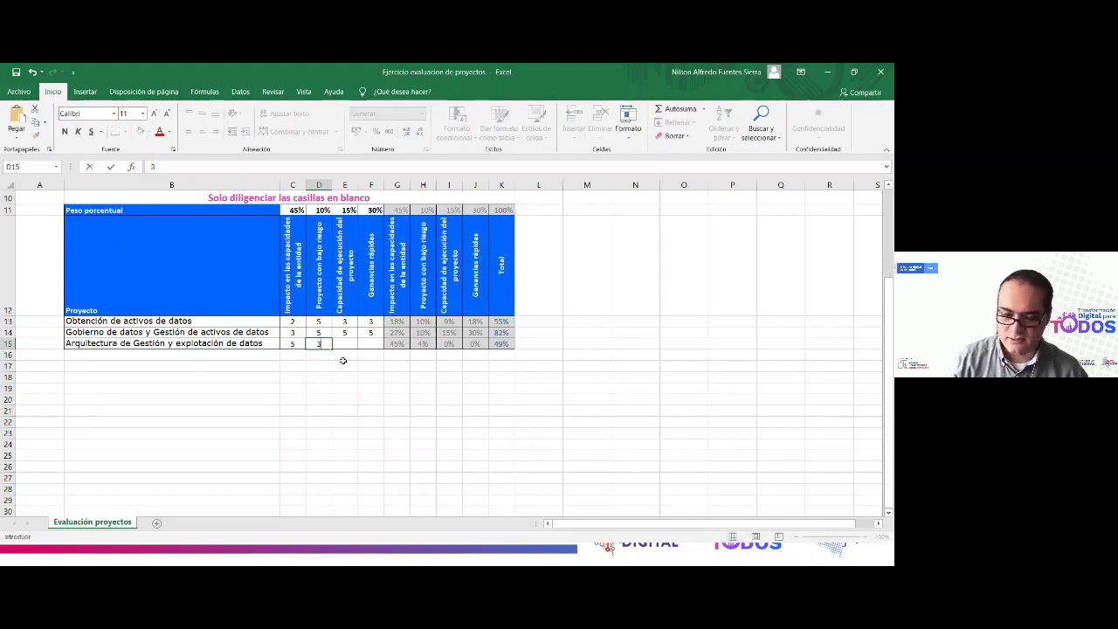
{"action": "left_click", "coordinate": [344, 365]}
{"action": "left_click", "coordinate": [315, 295]}
{"action": "left_click", "coordinate": [322, 344]}
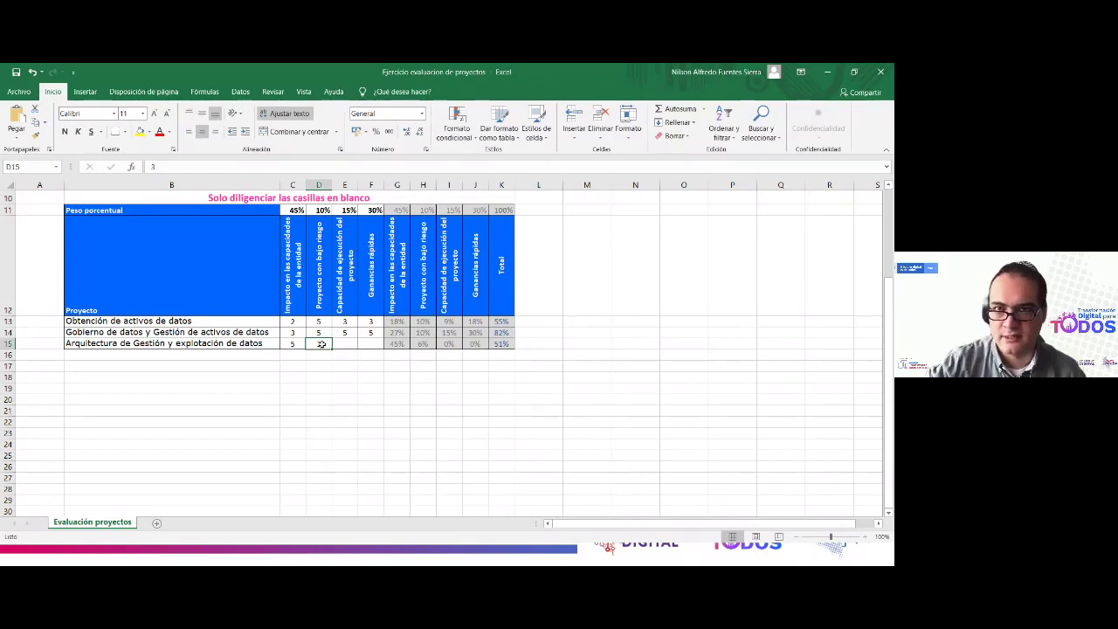
Step: Check Proyecto 3's rating for Capacidad de ejecutar el proyecto in Word and enter an execution capacity score of 3 in E15 of the Excel matrix
{"action": "left_click", "coordinate": [344, 343]}
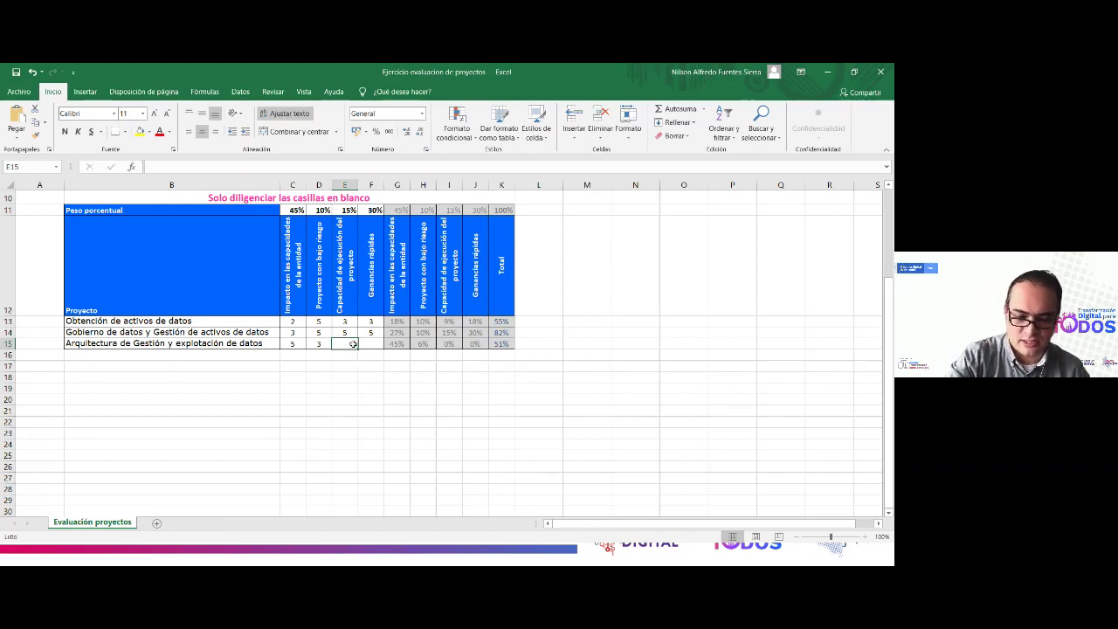
{"action": "key", "text": "alt+Tab"}
{"action": "scroll", "coordinate": [350, 350], "scroll_direction": "down", "scroll_amount": 6}
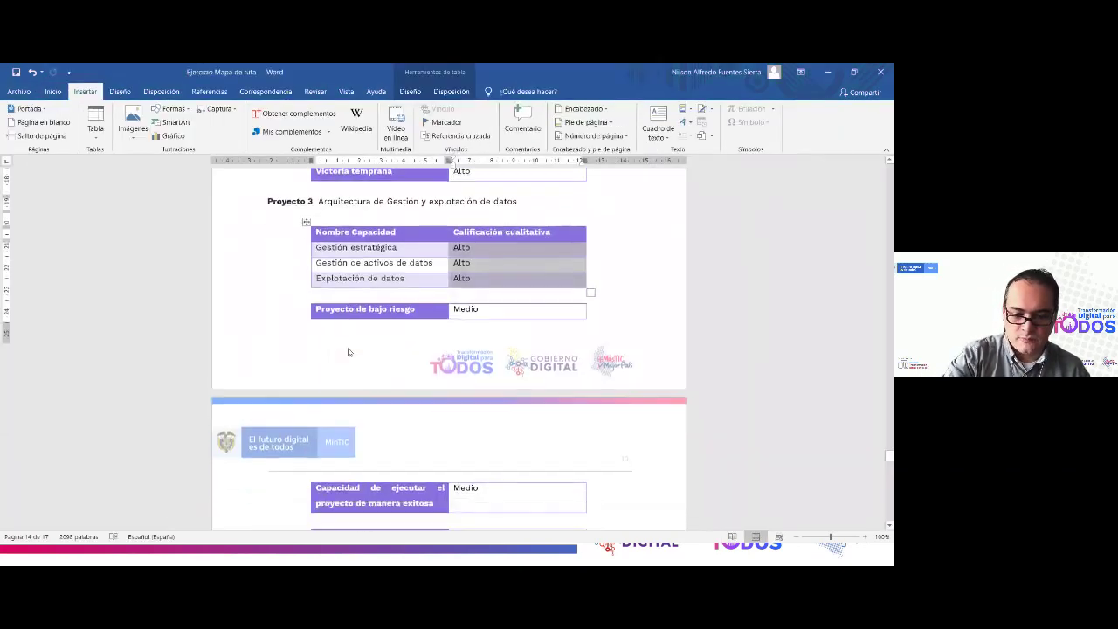
{"action": "double_click", "coordinate": [480, 305]}
{"action": "key", "text": "ctrl+c"}
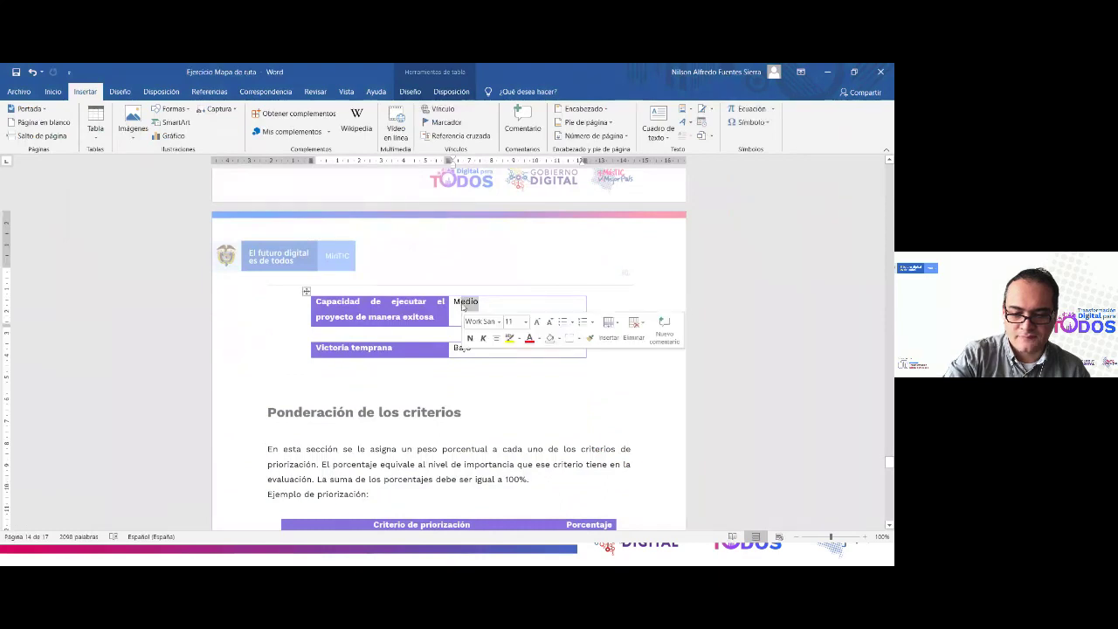
{"action": "key", "text": "alt+Tab"}
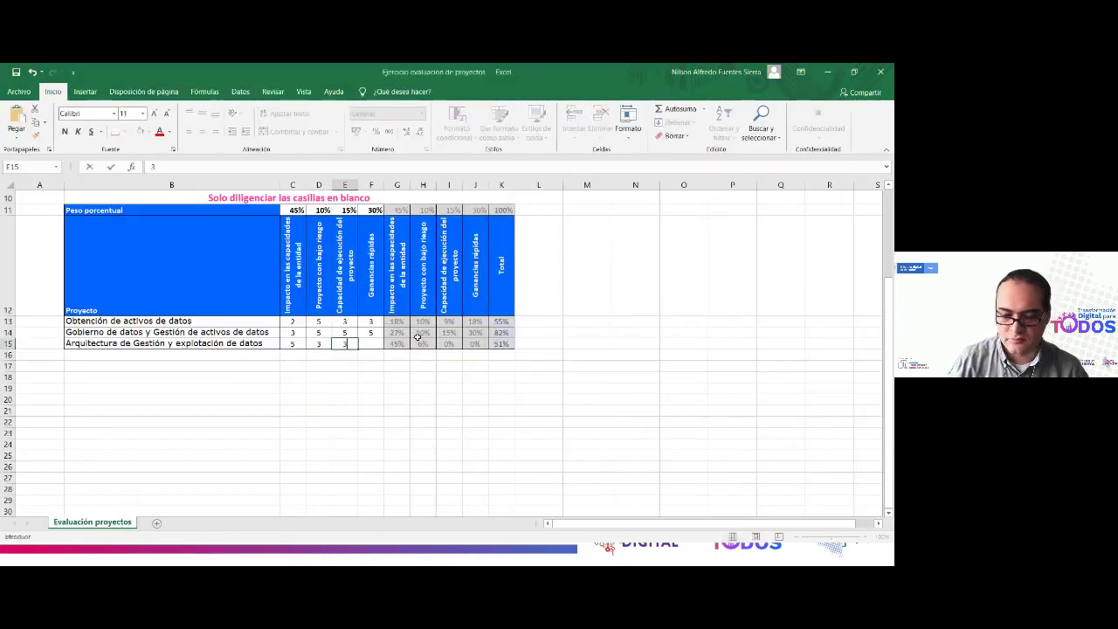
{"action": "left_click", "coordinate": [370, 376]}
{"action": "left_click", "coordinate": [348, 345]}
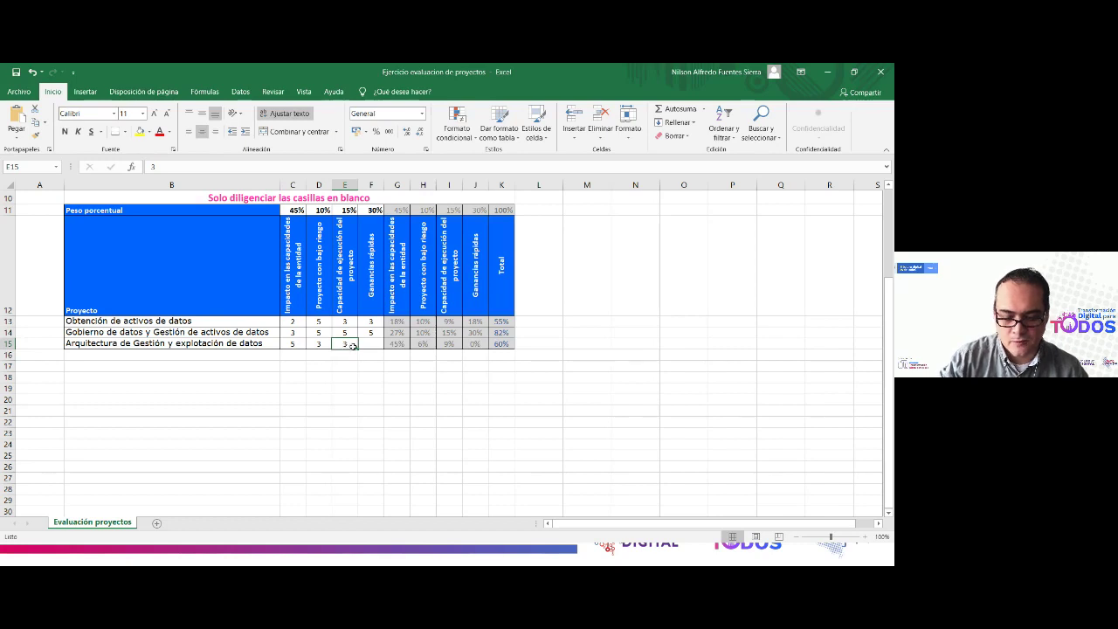
Step: Check Proyecto 3's Victoria temprana rating in Word and enter a quick wins score of 2 in F15 of the Excel matrix
{"action": "key", "text": "alt+Tab"}
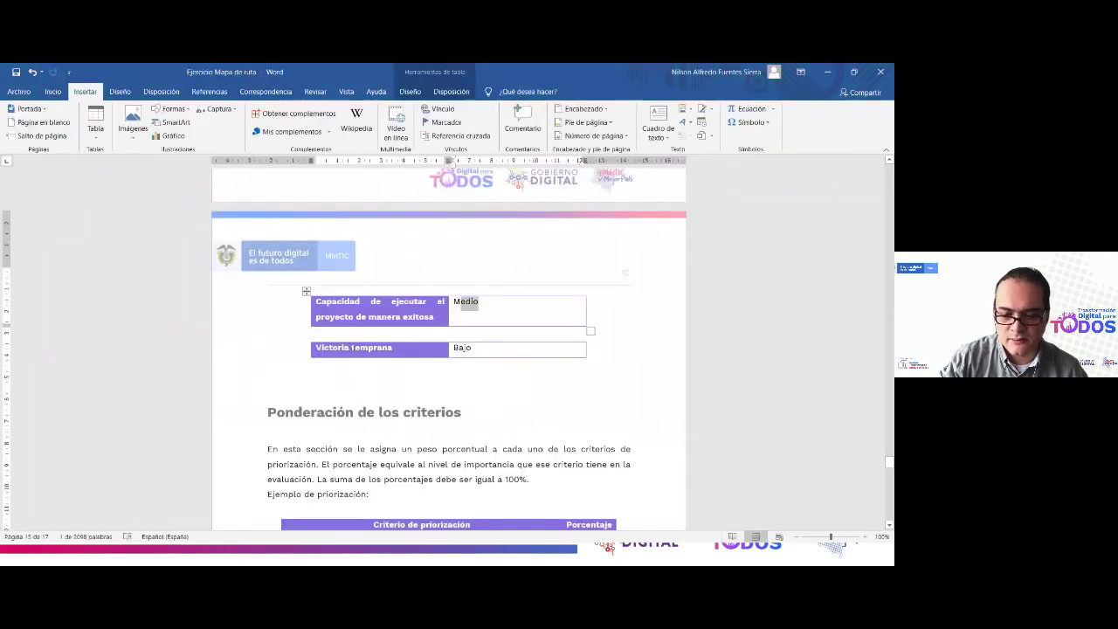
{"action": "key", "text": "ctrl+v"}
{"action": "double_click", "coordinate": [459, 348]}
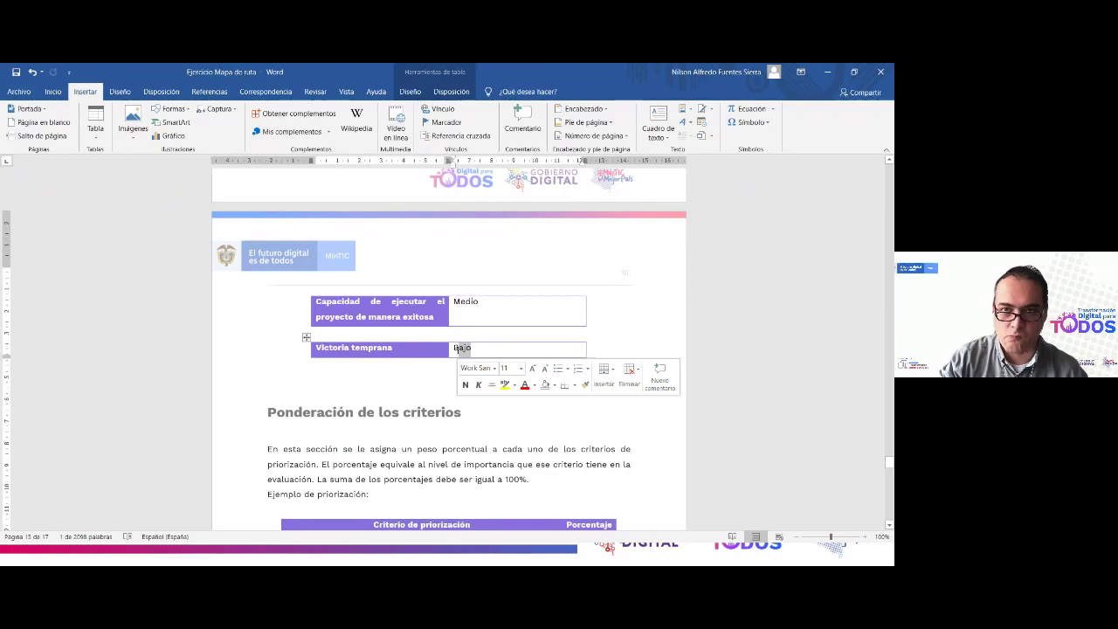
{"action": "key", "text": "alt+Tab"}
{"action": "left_click", "coordinate": [374, 344]}
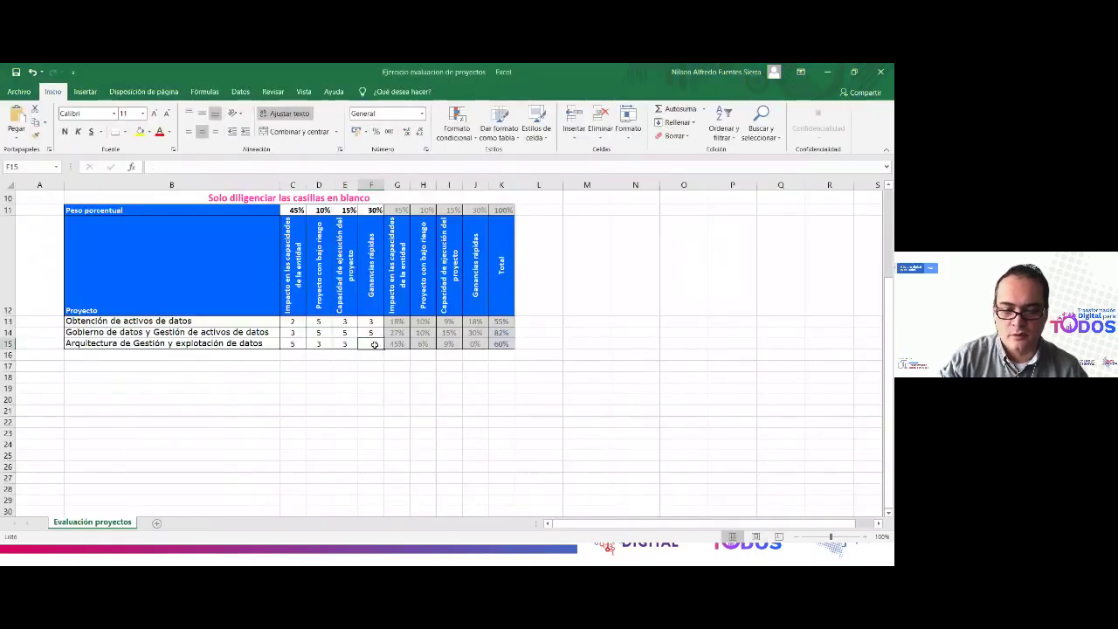
{"action": "type", "text": "1"}
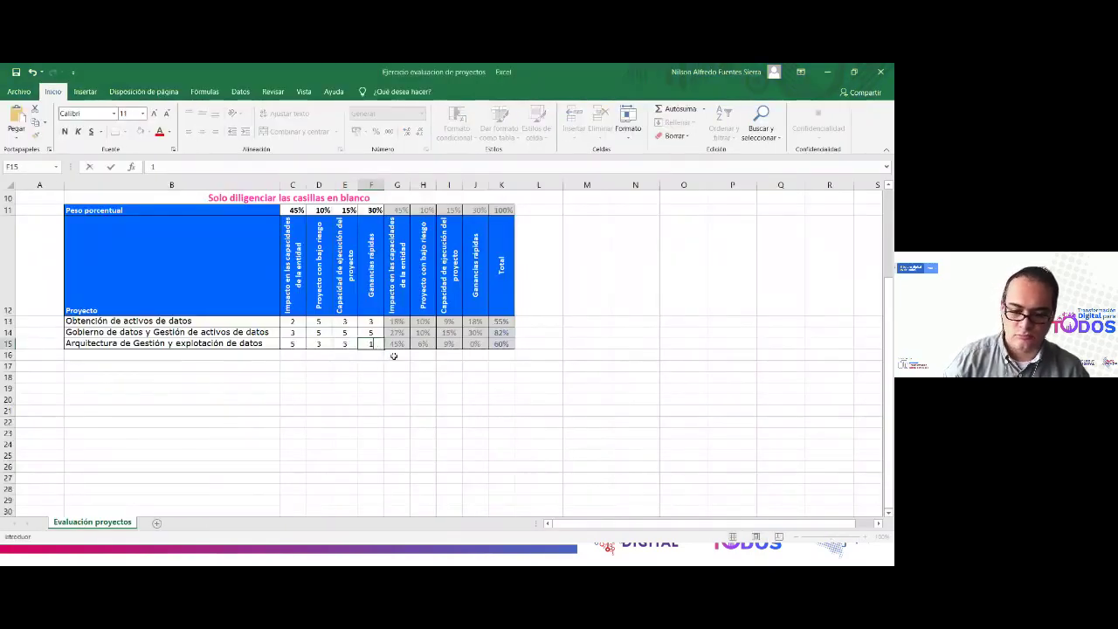
{"action": "type", "text": "2"}
{"action": "left_click", "coordinate": [401, 387]}
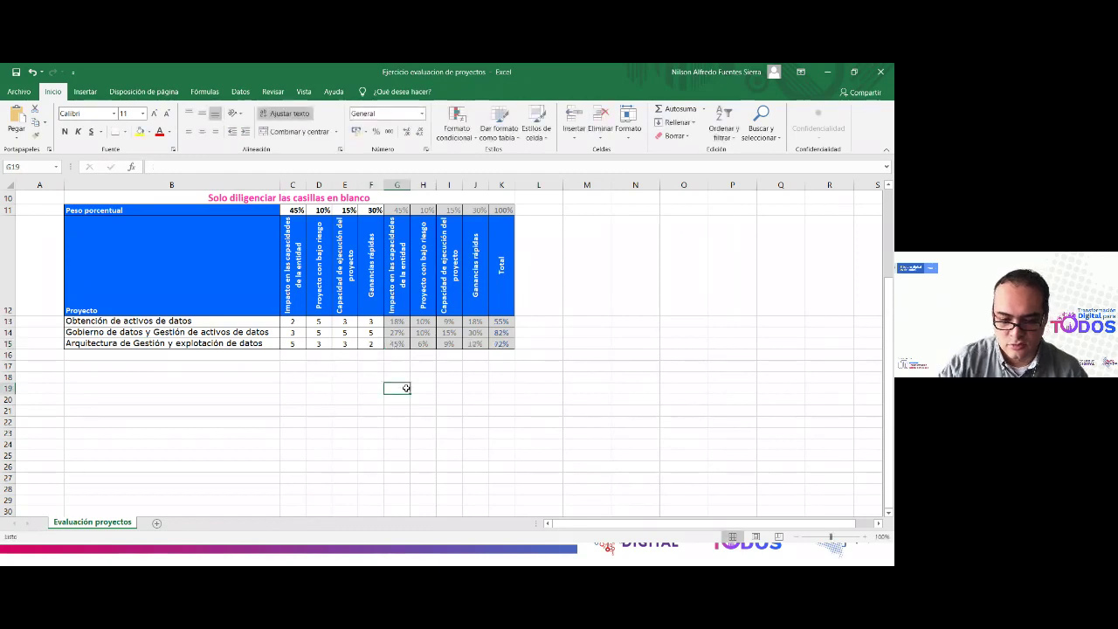
Step: Review the criteria scores of the three projects in rows 13 to 15 of the matrix
{"action": "left_click", "coordinate": [366, 344]}
{"action": "left_click", "coordinate": [299, 322]}
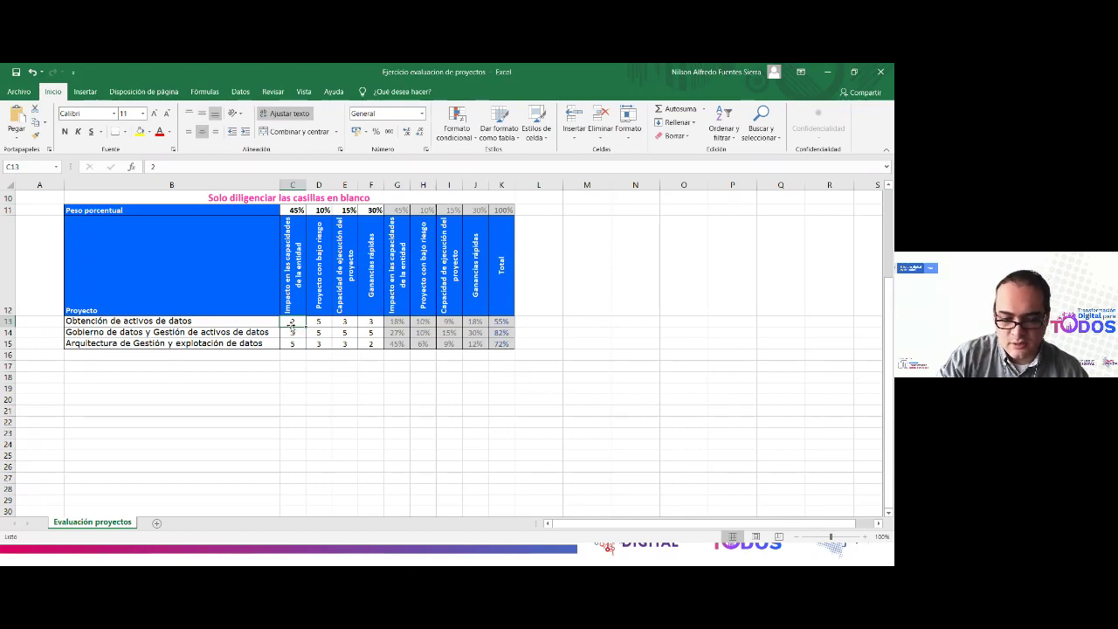
{"action": "key", "text": "alt+Tab"}
{"action": "key", "text": "alt+Tab"}
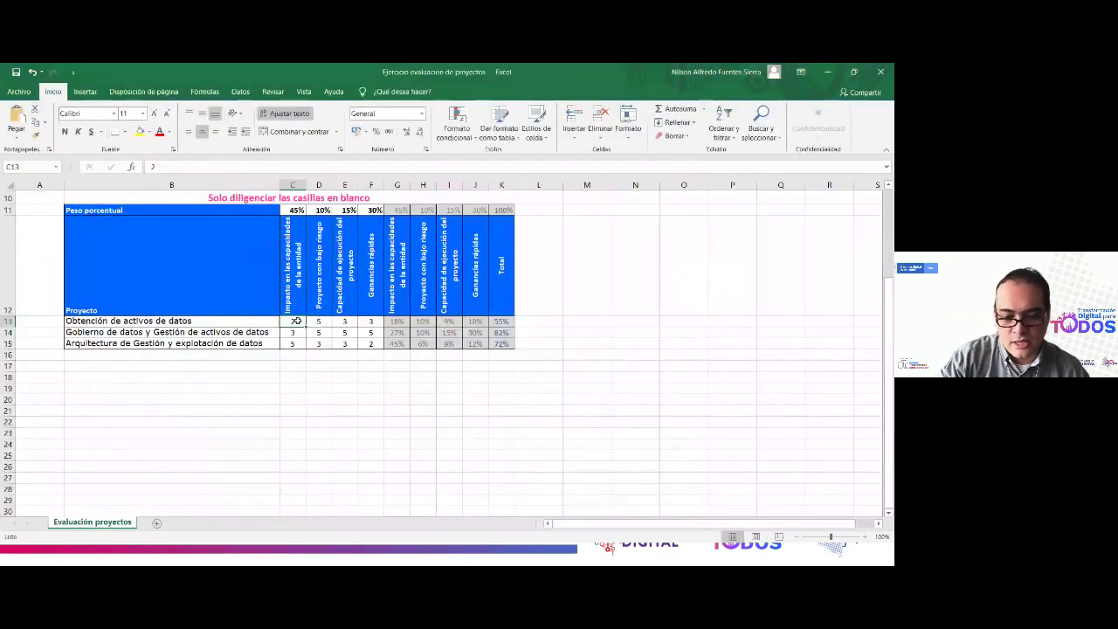
{"action": "left_click_drag", "start_coordinate": [298, 322], "coordinate": [387, 355]}
{"action": "left_click", "coordinate": [245, 369]}
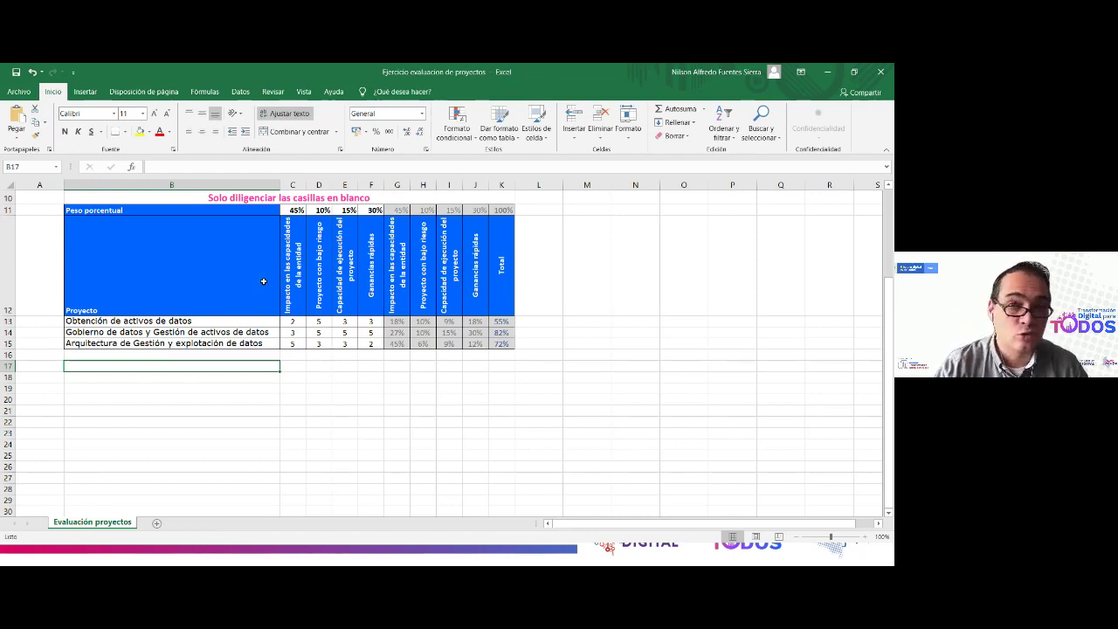
{"action": "left_click", "coordinate": [263, 330]}
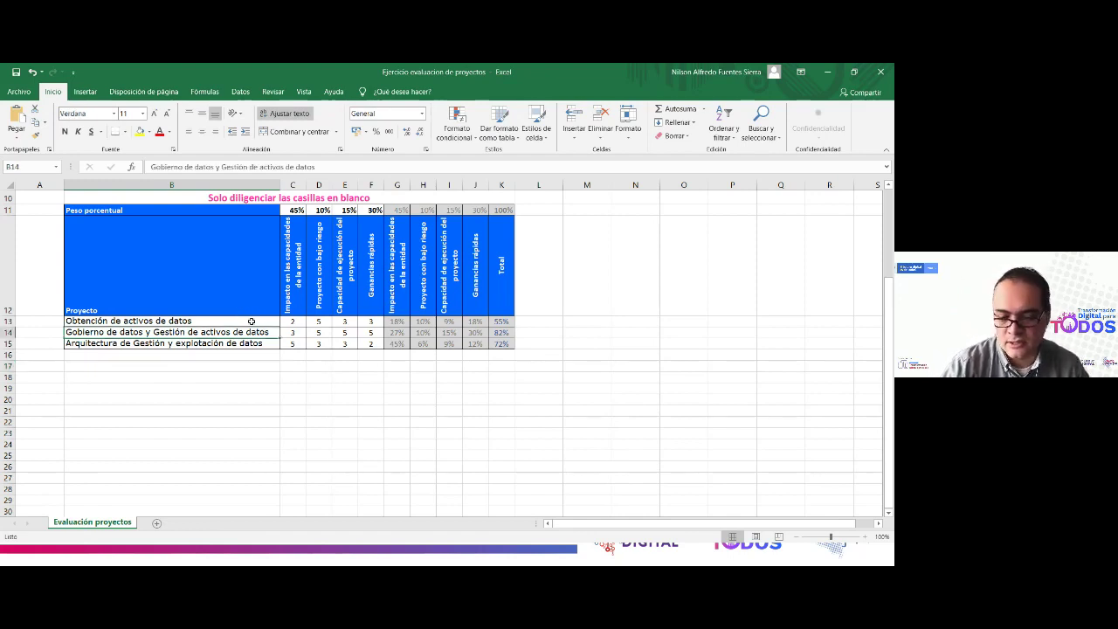
{"action": "left_click_drag", "start_coordinate": [251, 321], "coordinate": [356, 337]}
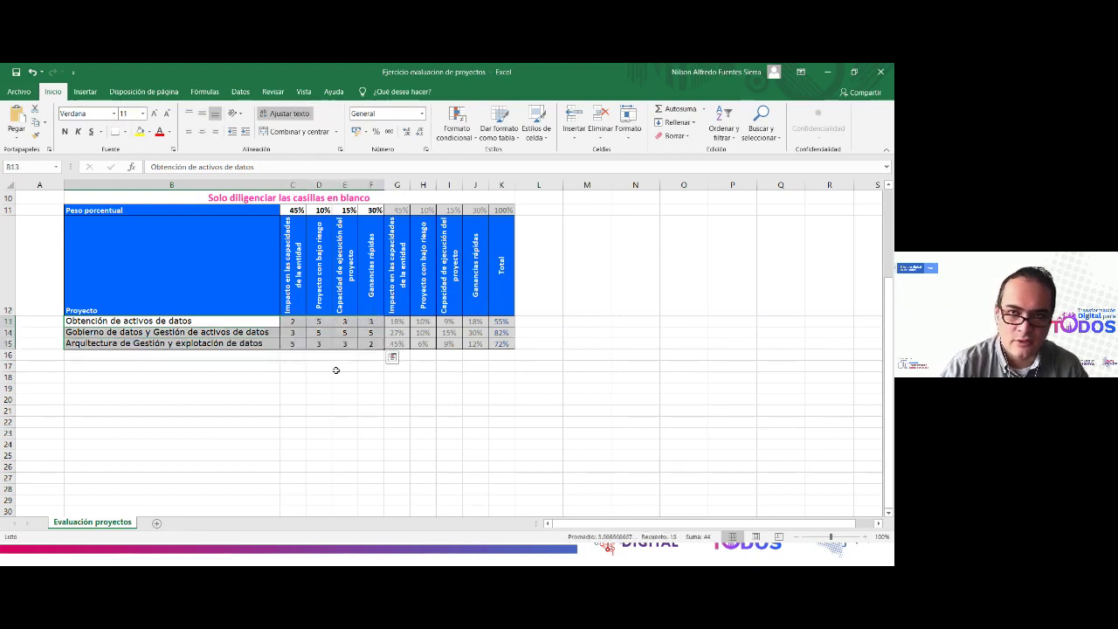
{"action": "left_click", "coordinate": [338, 368]}
{"action": "left_click_drag", "start_coordinate": [251, 323], "coordinate": [357, 379]}
{"action": "left_click", "coordinate": [357, 380]}
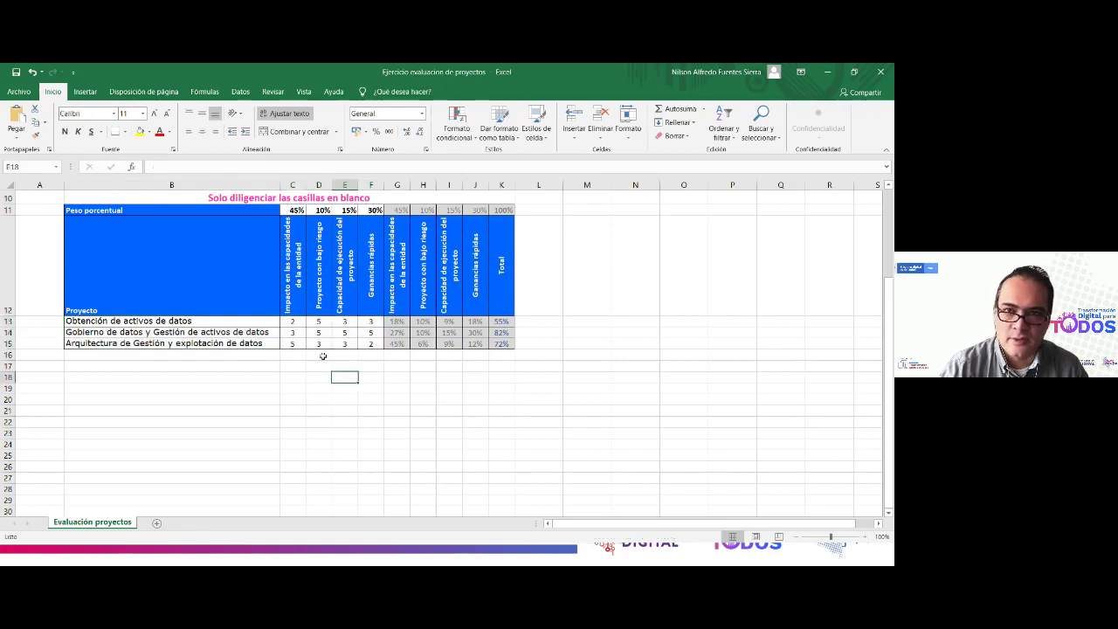
Step: Compare the weighted totals of the three projects in K13:K15
{"action": "left_click_drag", "start_coordinate": [499, 321], "coordinate": [500, 344]}
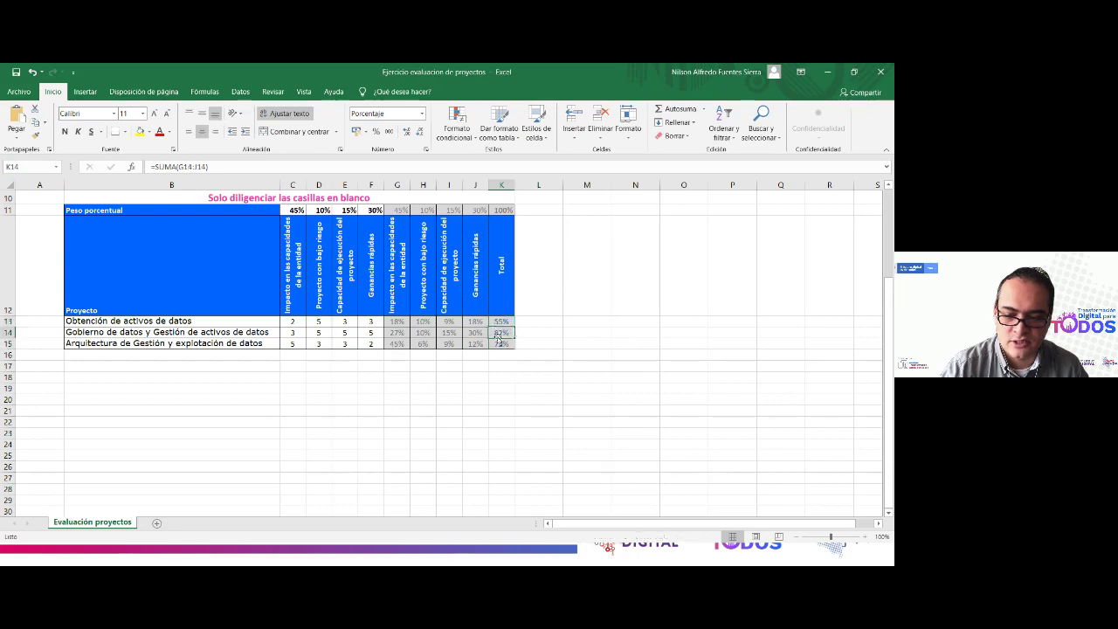
{"action": "left_click", "coordinate": [500, 354]}
{"action": "left_click_drag", "start_coordinate": [500, 322], "coordinate": [513, 343]}
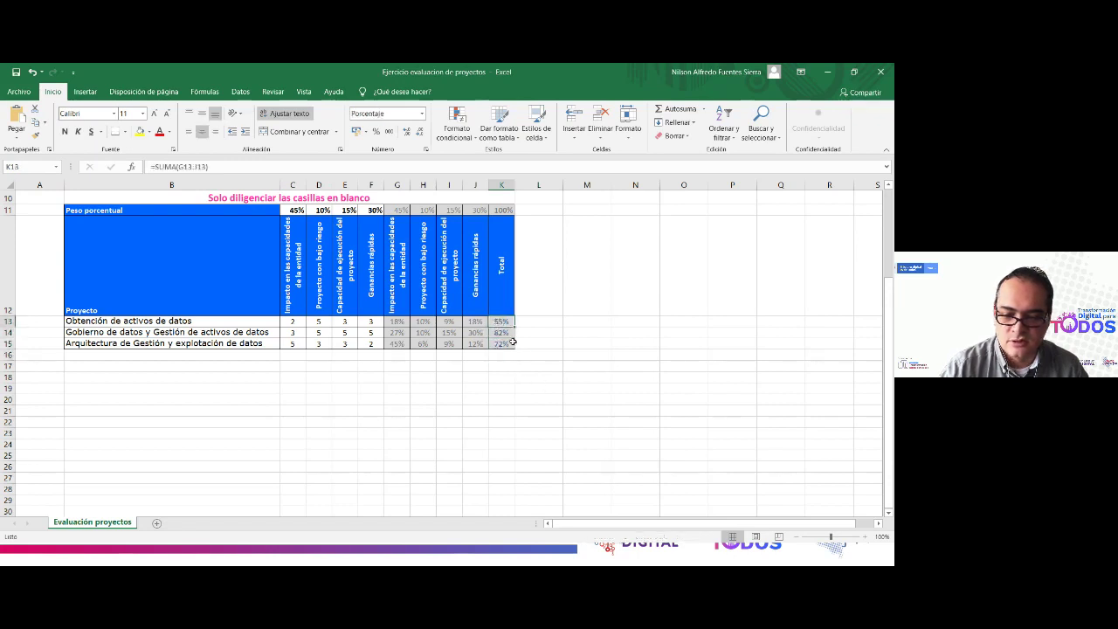
{"action": "left_click", "coordinate": [508, 333]}
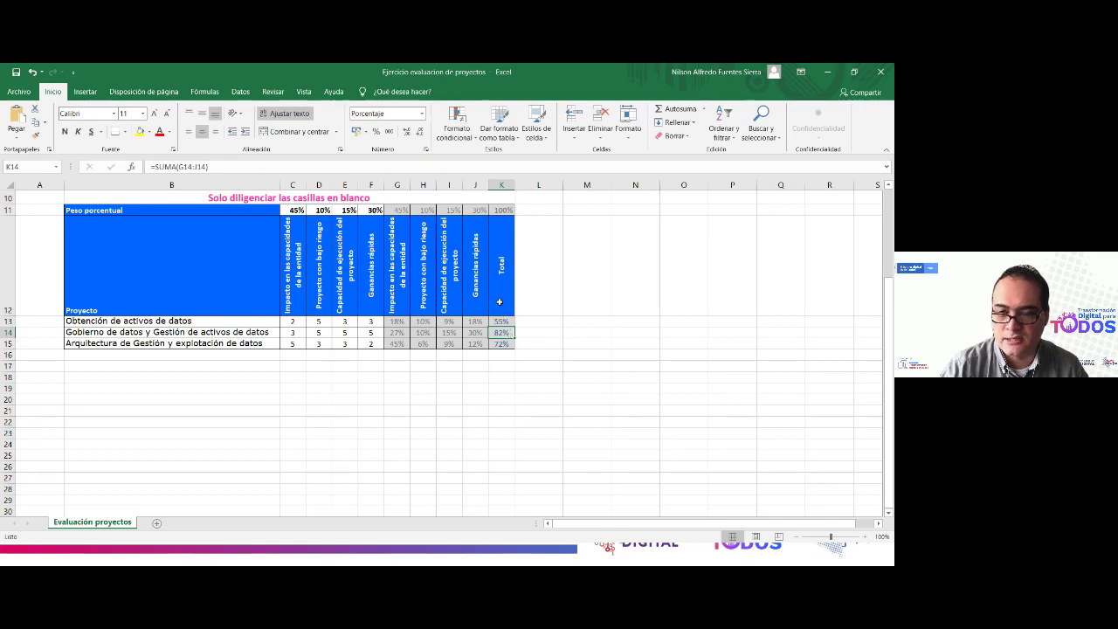
{"action": "left_click", "coordinate": [536, 347]}
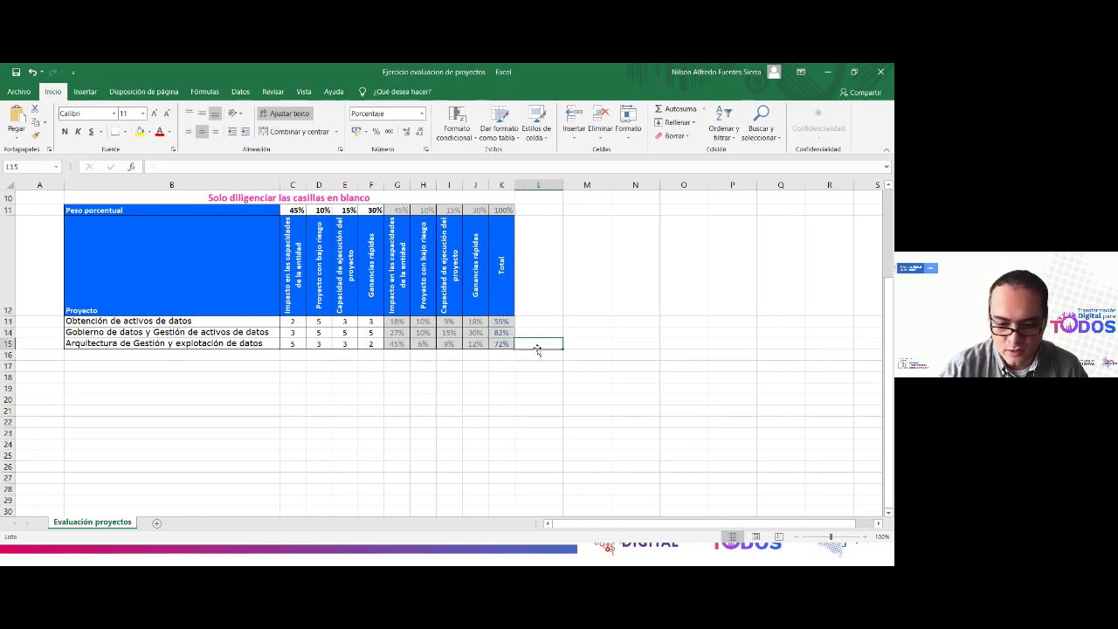
{"action": "key", "text": "alt+Tab"}
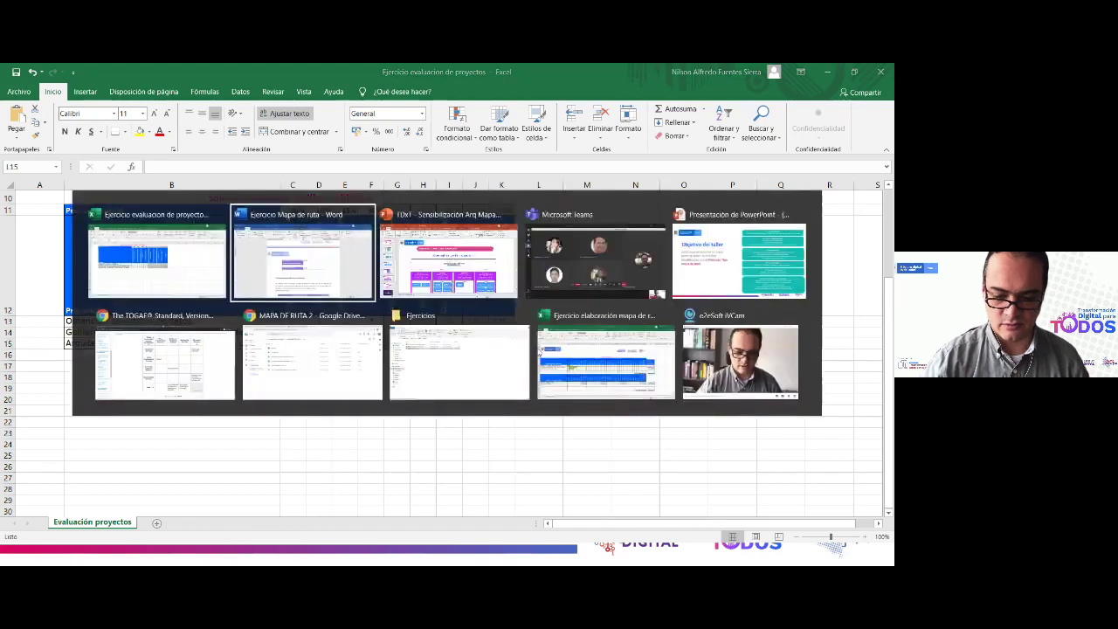
{"action": "key", "text": "alt+Tab"}
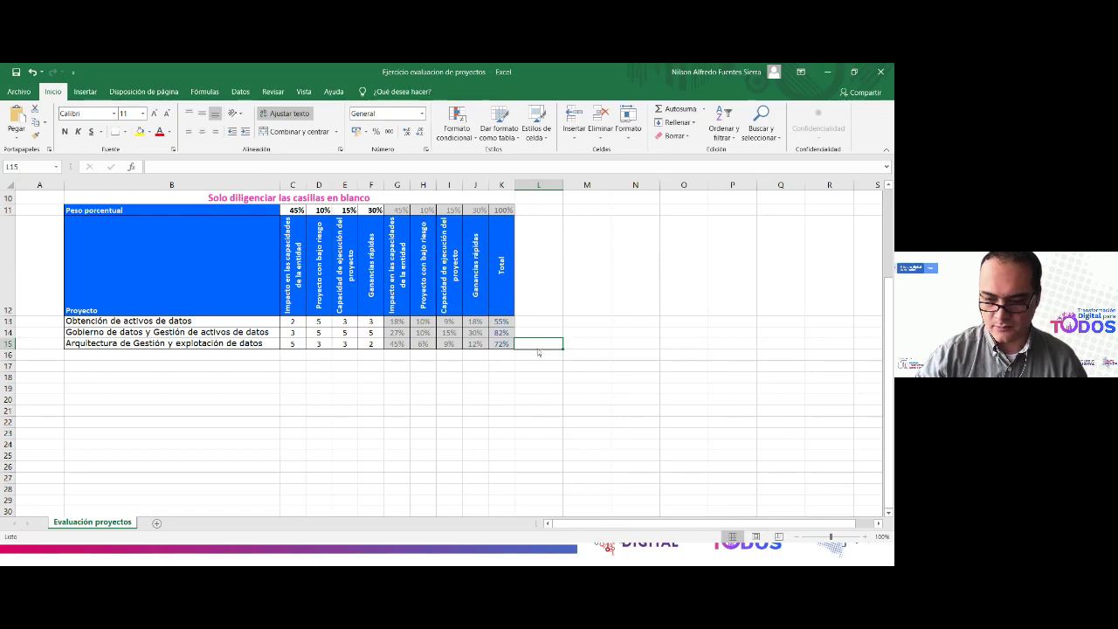
{"action": "key", "text": "alt+Tab"}
{"action": "key", "text": "alt+Tab"}
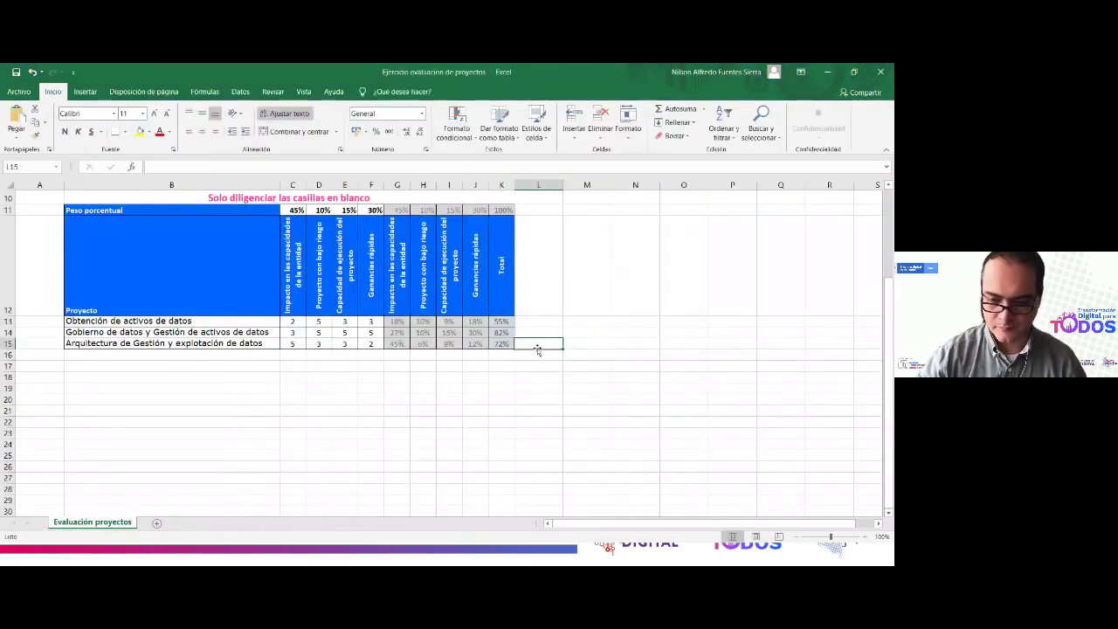
{"action": "key", "text": "alt+Tab"}
{"action": "key", "text": "Tab"}
{"action": "key", "text": "alt+Tab"}
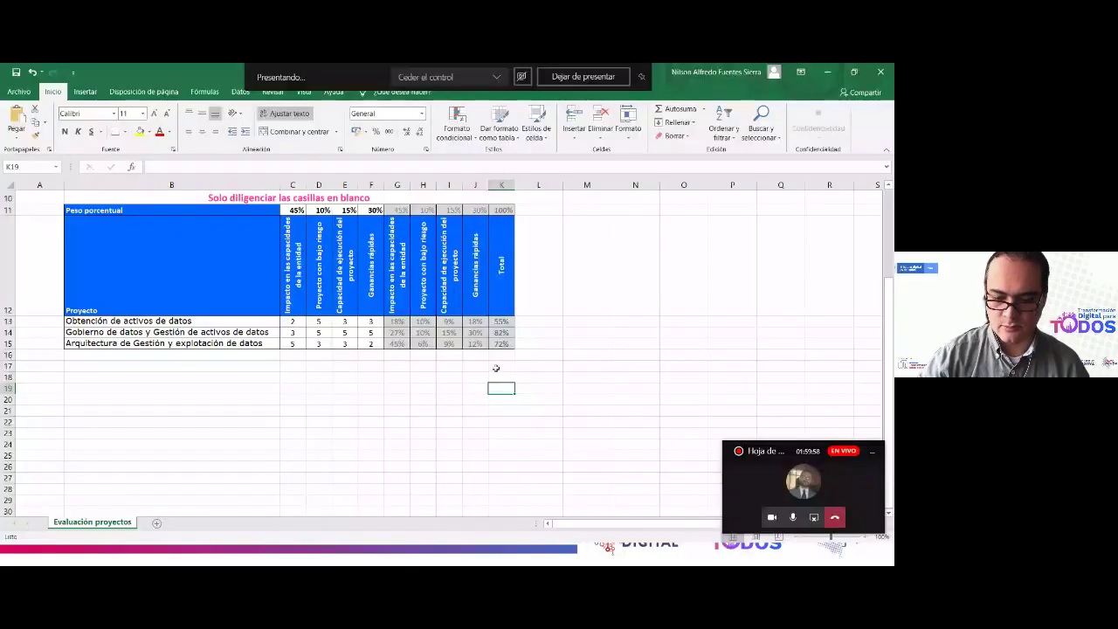
{"action": "scroll", "coordinate": [501, 427], "scroll_direction": "up", "scroll_amount": 2}
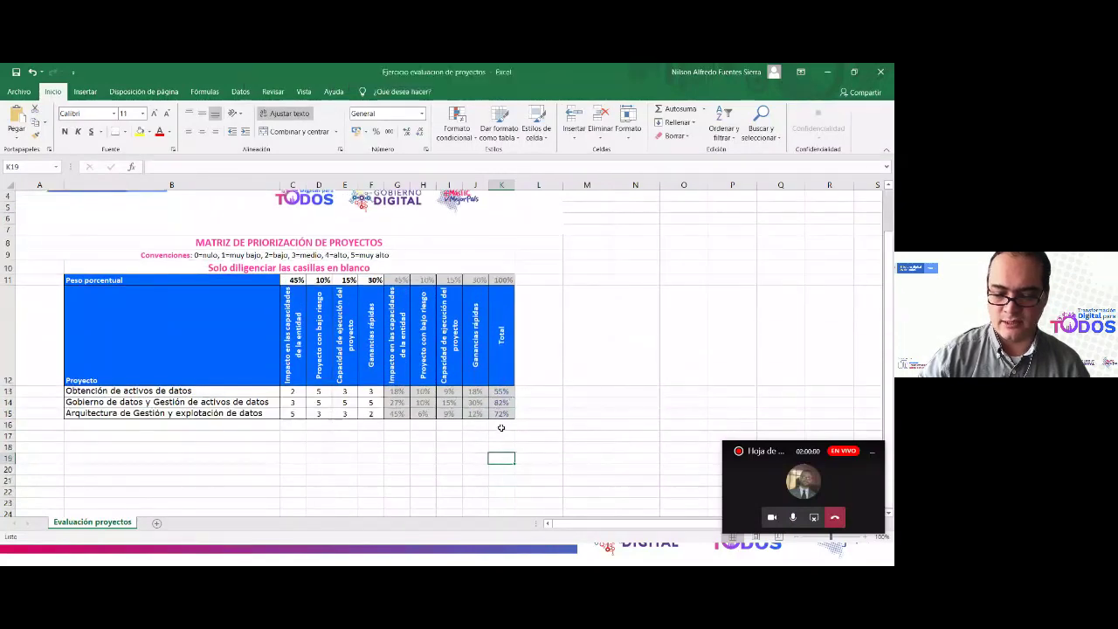
{"action": "left_click", "coordinate": [501, 428]}
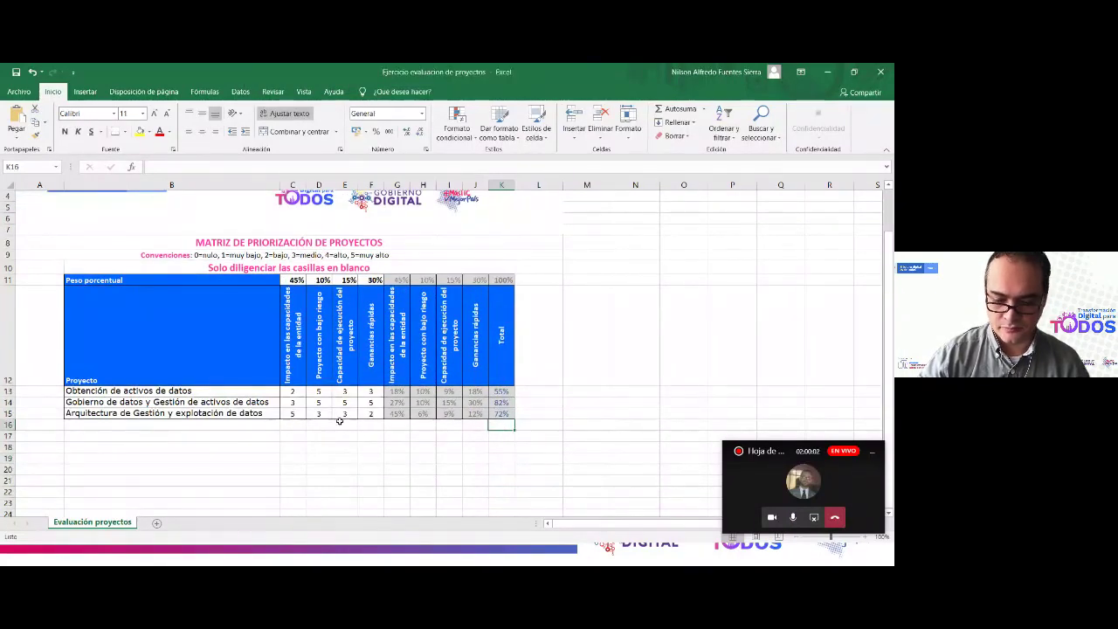
Step: Switch to the Word document and compare its rating scale and example Matriz de priorización de proyectos with the Excel matrix
{"action": "key", "text": "alt+Tab"}
{"action": "key", "text": "alt+Tab"}
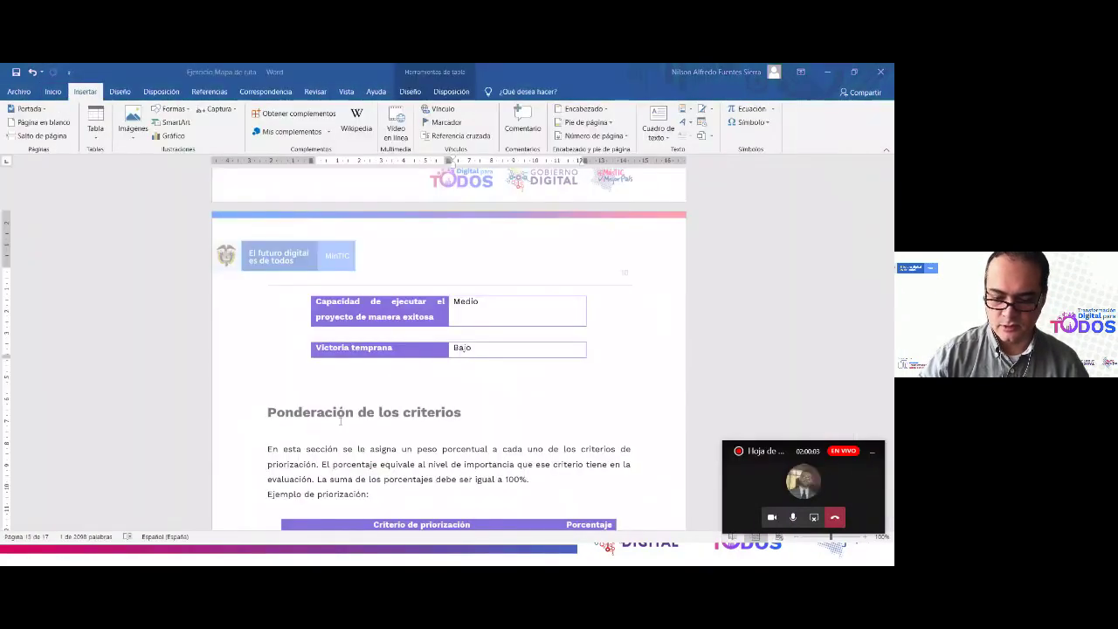
{"action": "scroll", "coordinate": [321, 437], "scroll_direction": "down", "scroll_amount": 15}
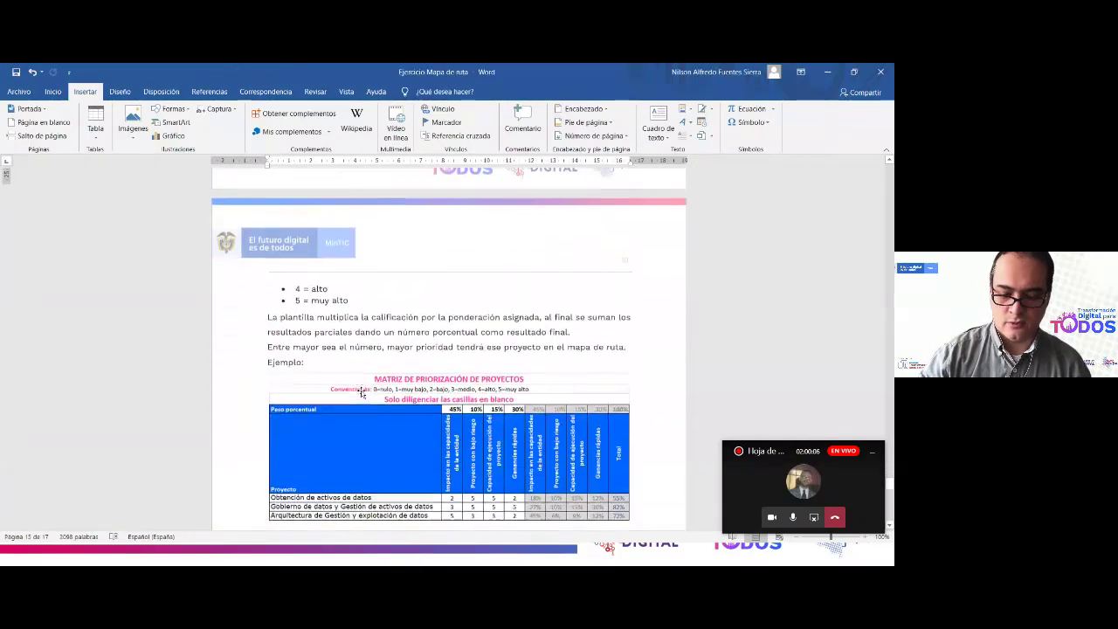
{"action": "scroll", "coordinate": [362, 391], "scroll_direction": "up", "scroll_amount": 12}
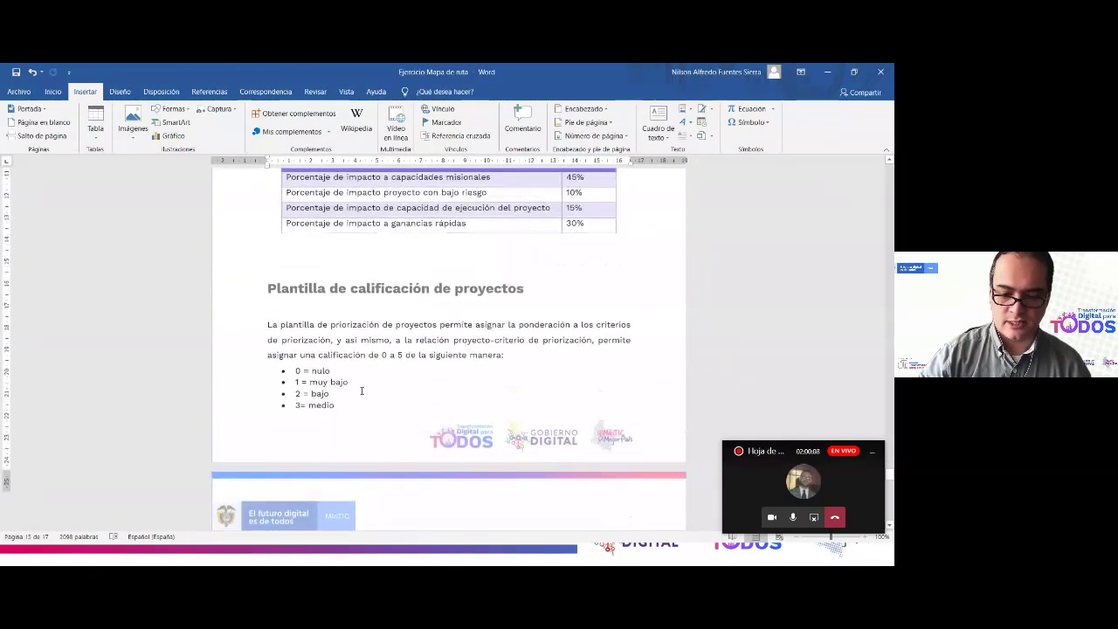
{"action": "scroll", "coordinate": [356, 374], "scroll_direction": "down", "scroll_amount": 3}
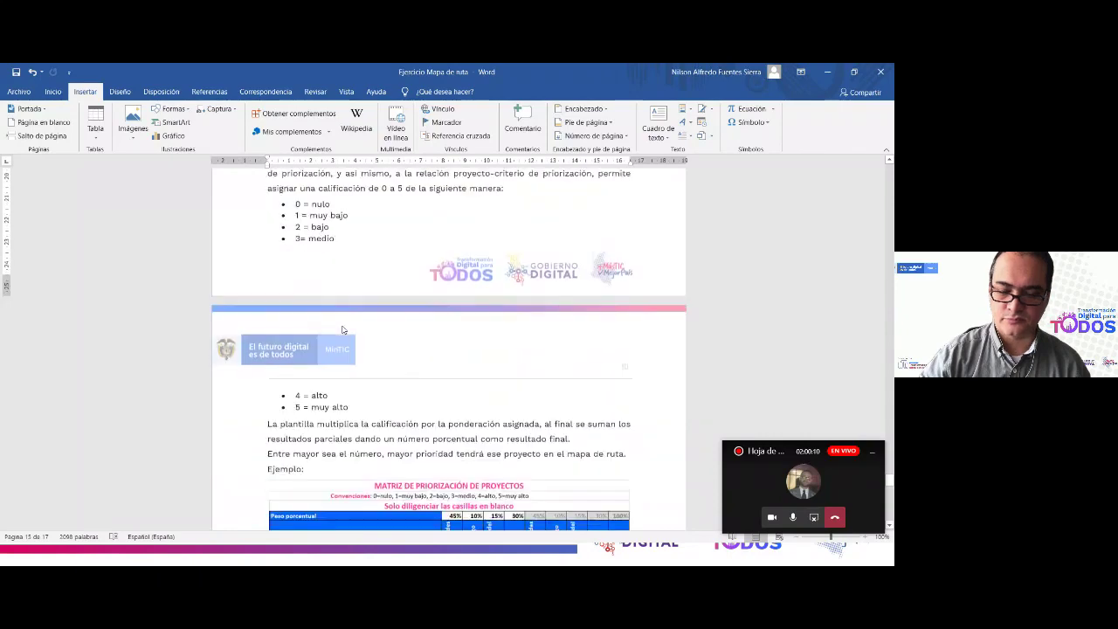
{"action": "scroll", "coordinate": [343, 330], "scroll_direction": "down", "scroll_amount": 5}
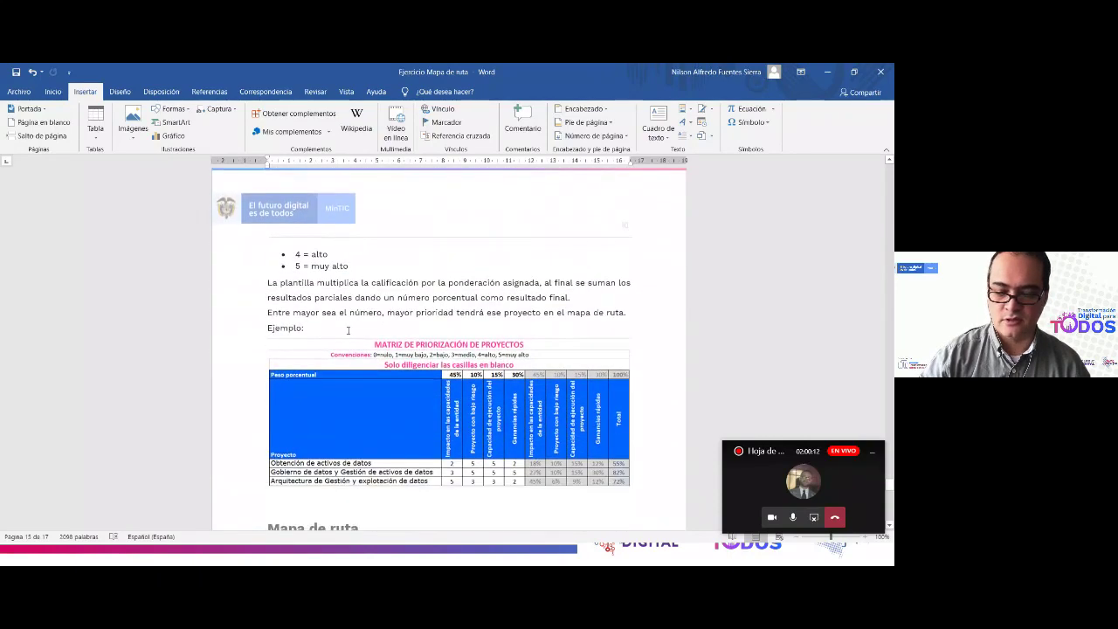
{"action": "scroll", "coordinate": [601, 410], "scroll_direction": "down", "scroll_amount": 1}
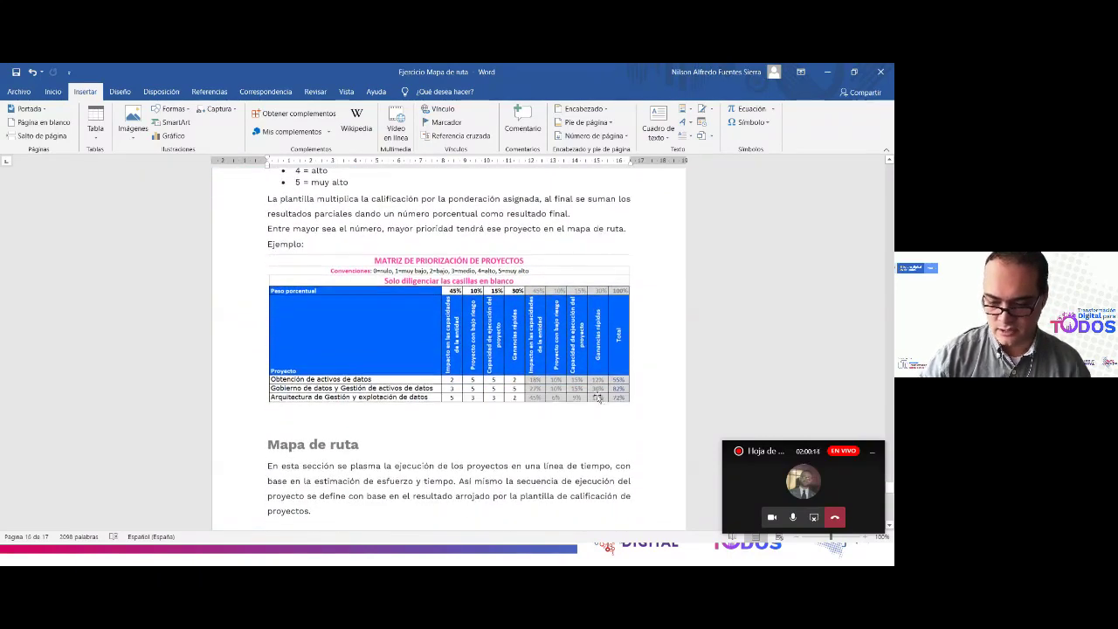
{"action": "key", "text": "alt+Tab"}
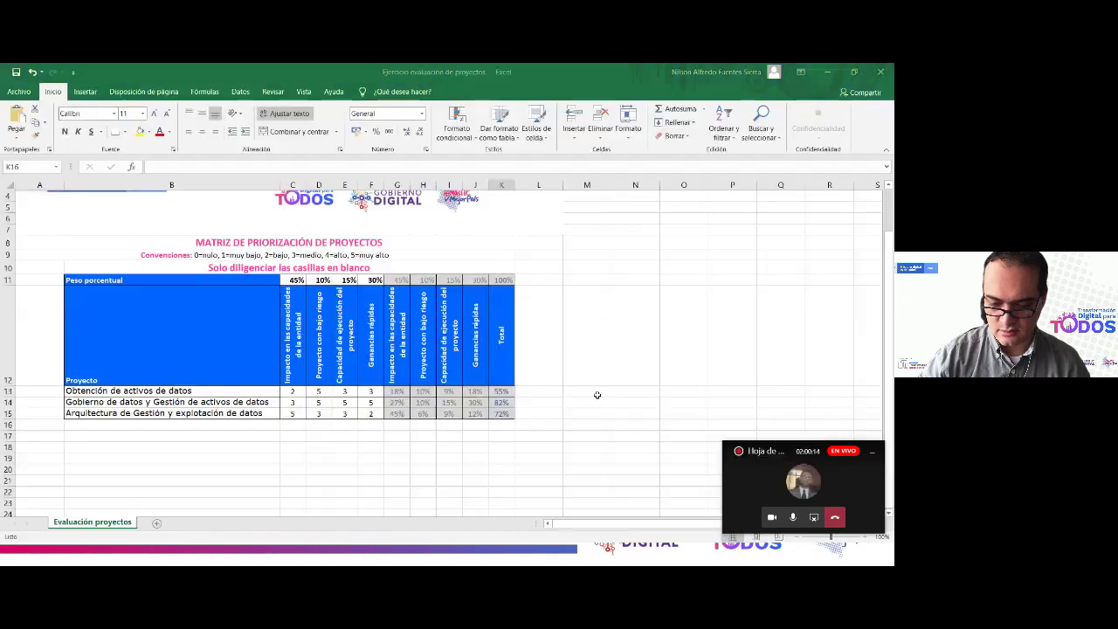
{"action": "key", "text": "alt+Tab"}
{"action": "scroll", "coordinate": [623, 373], "scroll_direction": "down", "scroll_amount": 1}
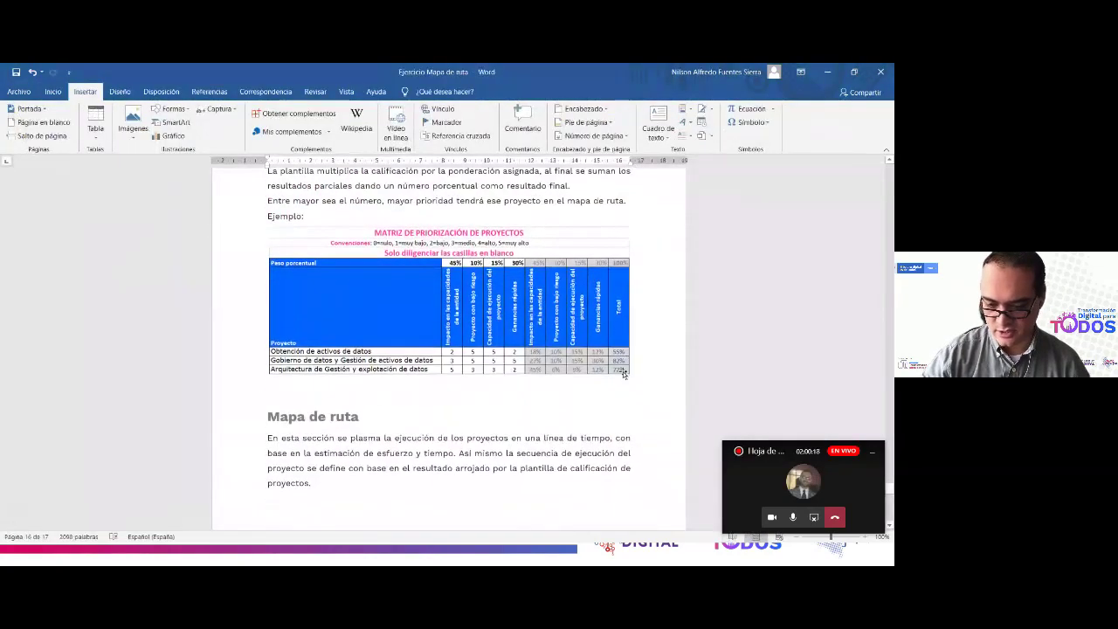
{"action": "scroll", "coordinate": [724, 321], "scroll_direction": "down", "scroll_amount": 1}
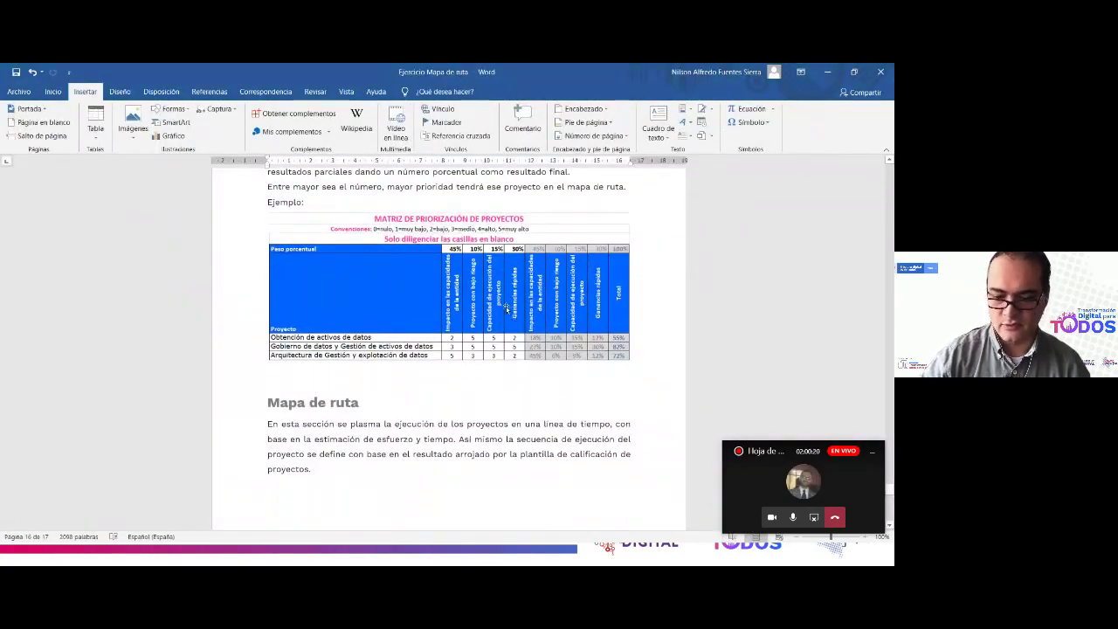
Step: Read the Mapa de ruta section below the example matrix in the Word document
{"action": "left_click", "coordinate": [546, 276]}
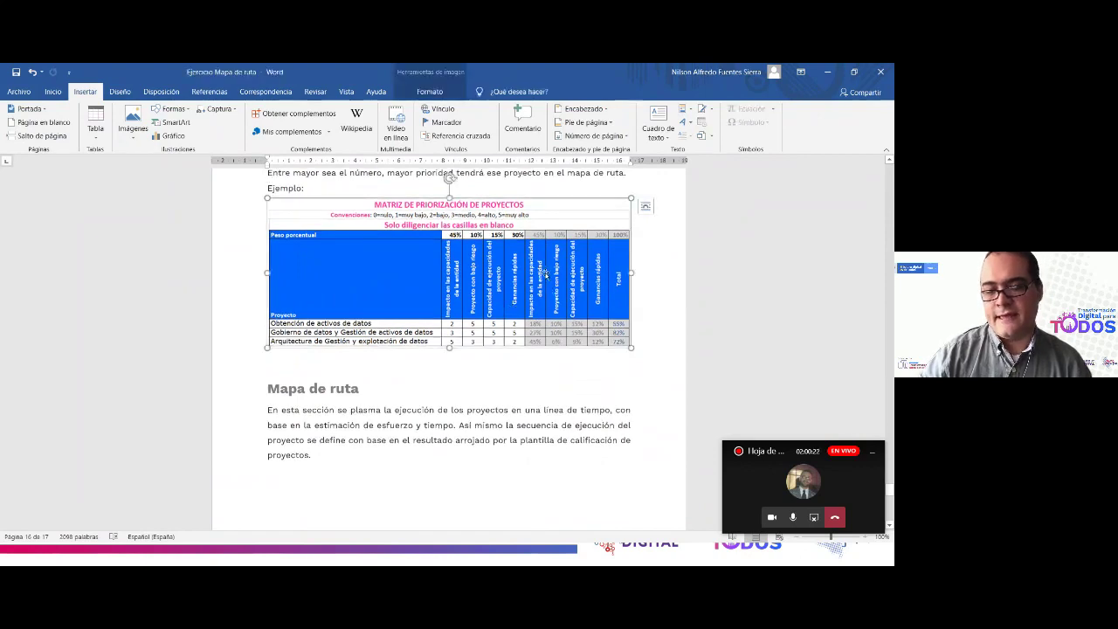
{"action": "scroll", "coordinate": [546, 275], "scroll_direction": "down", "scroll_amount": 1}
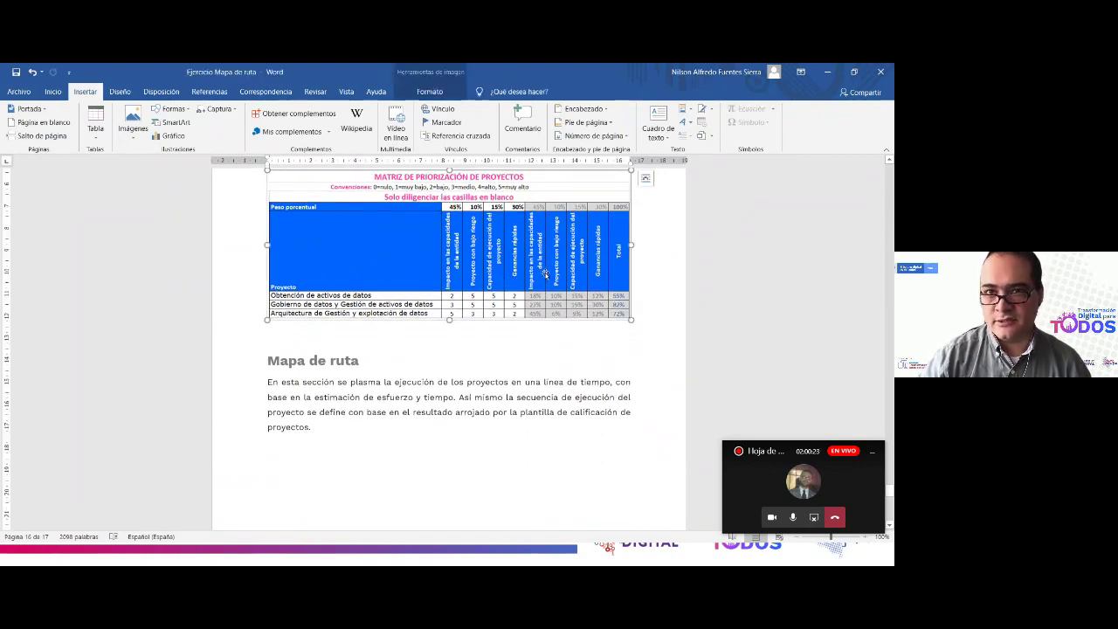
{"action": "scroll", "coordinate": [546, 275], "scroll_direction": "down", "scroll_amount": 6}
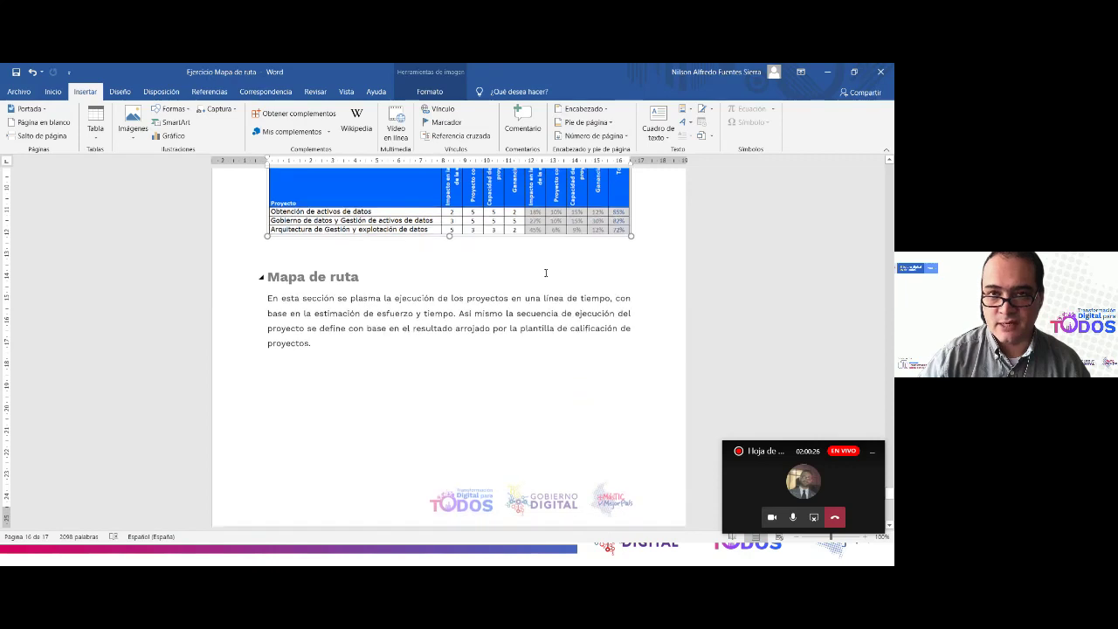
{"action": "scroll", "coordinate": [546, 273], "scroll_direction": "up", "scroll_amount": 3}
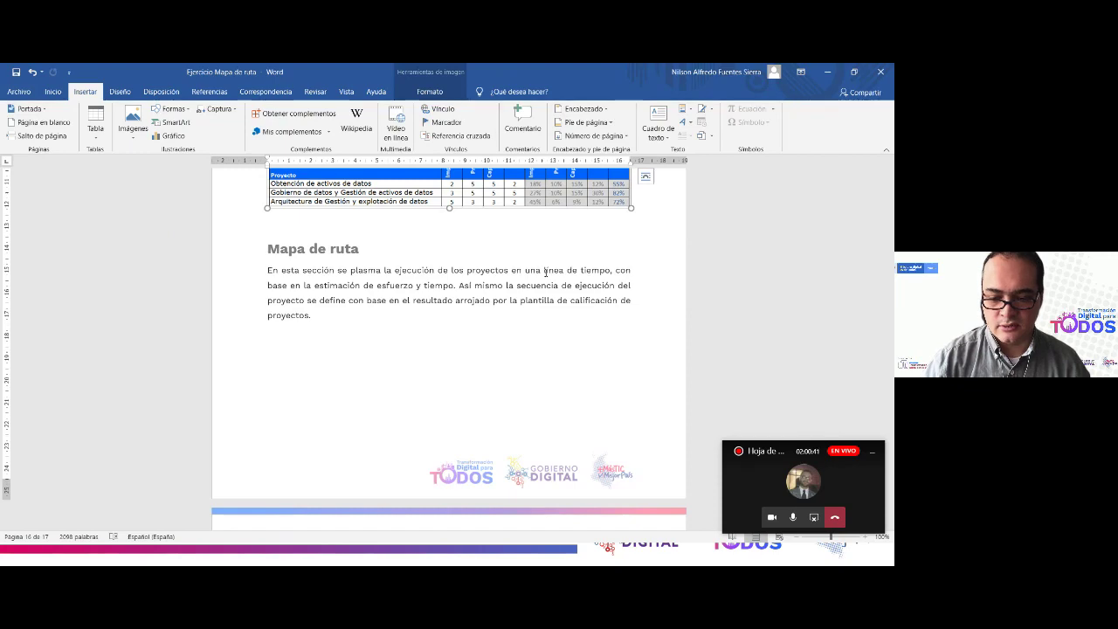
{"action": "key", "text": "alt+Tab"}
{"action": "key", "text": "alt+Tab"}
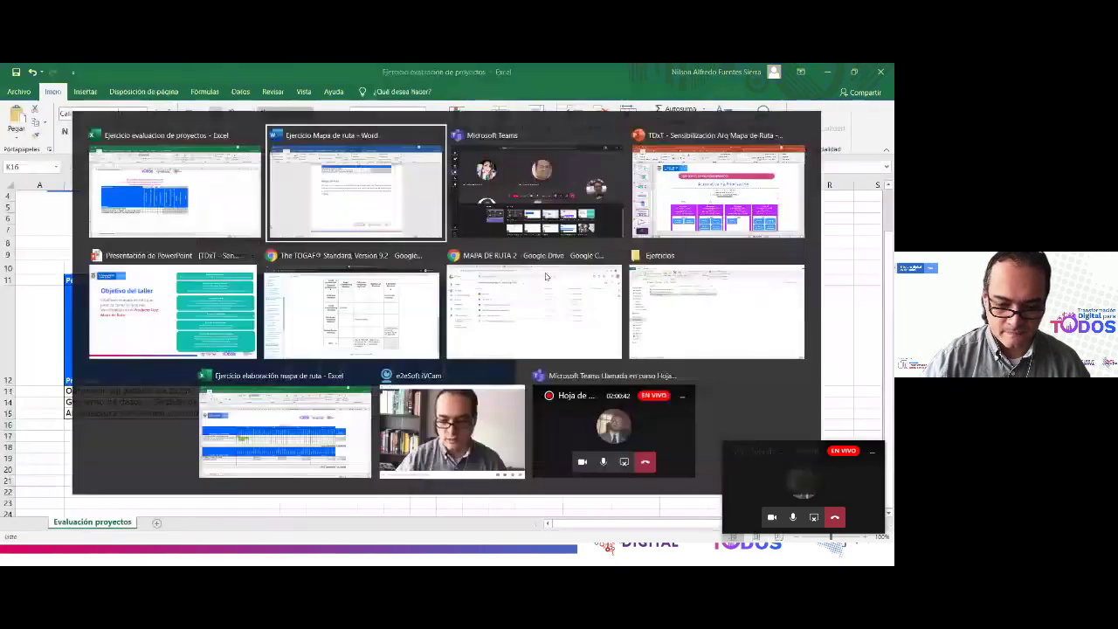
Step: Switch to the Excel workbook Ejercicio elaboración mapa de ruta and review the investment projects listed in rows 11 to 13
{"action": "key", "text": "alt+Tab"}
{"action": "key", "text": "alt+Tab"}
{"action": "key", "text": "alt+Tab"}
{"action": "key", "text": "alt+Tab"}
{"action": "key", "text": "alt+Tab"}
{"action": "key", "text": "alt+Tab"}
{"action": "key", "text": "alt+Tab"}
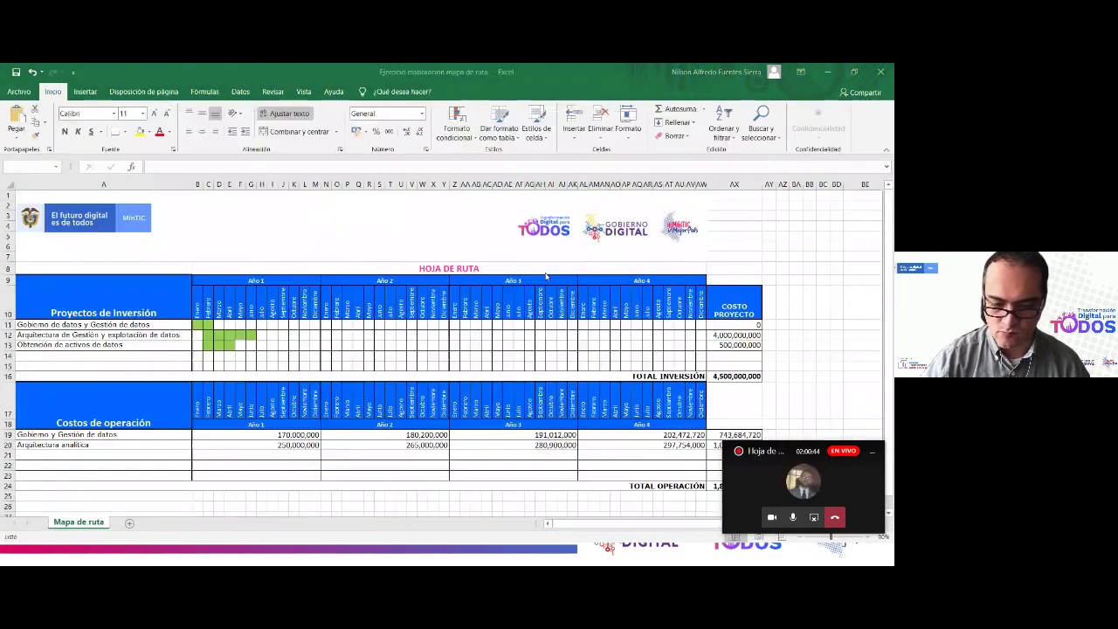
{"action": "left_click", "coordinate": [215, 245]}
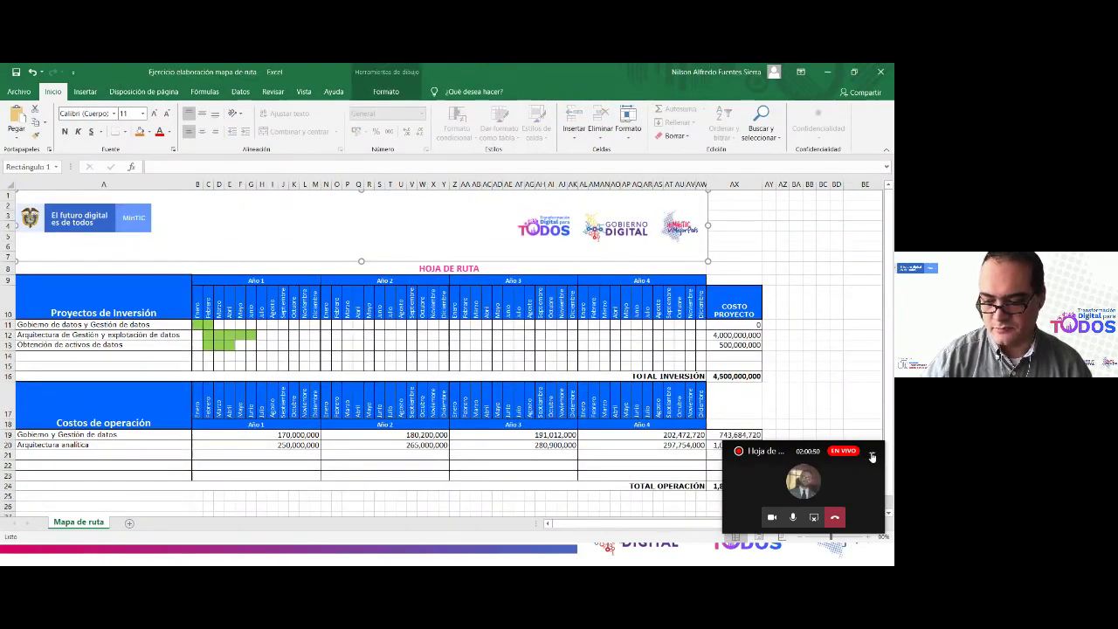
{"action": "left_click", "coordinate": [96, 298]}
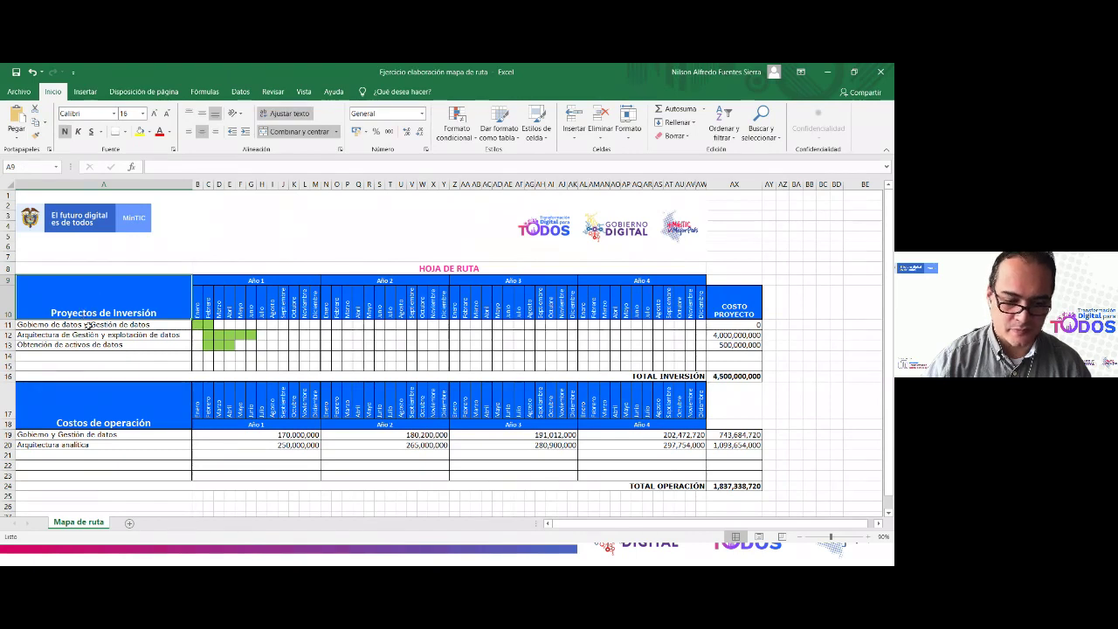
{"action": "left_click", "coordinate": [87, 325]}
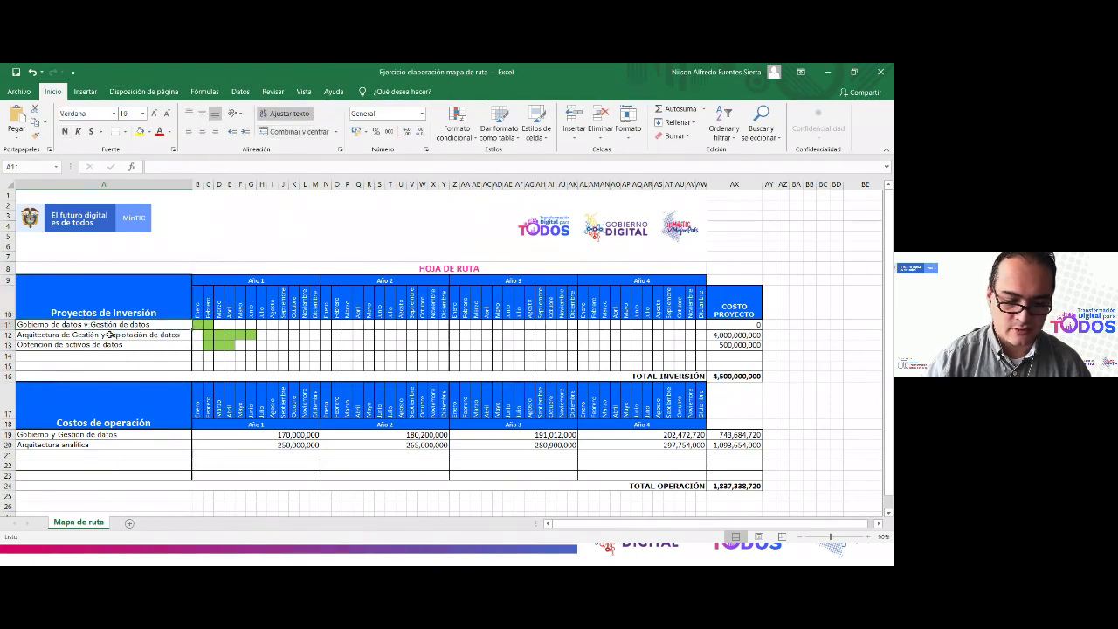
{"action": "left_click", "coordinate": [109, 334]}
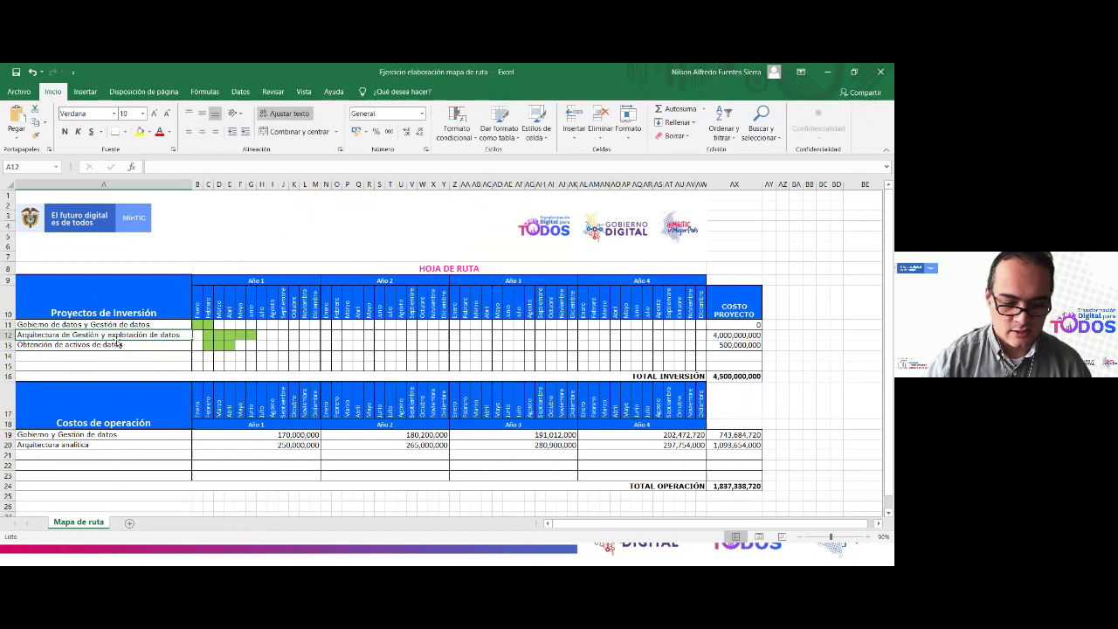
{"action": "left_click", "coordinate": [117, 345]}
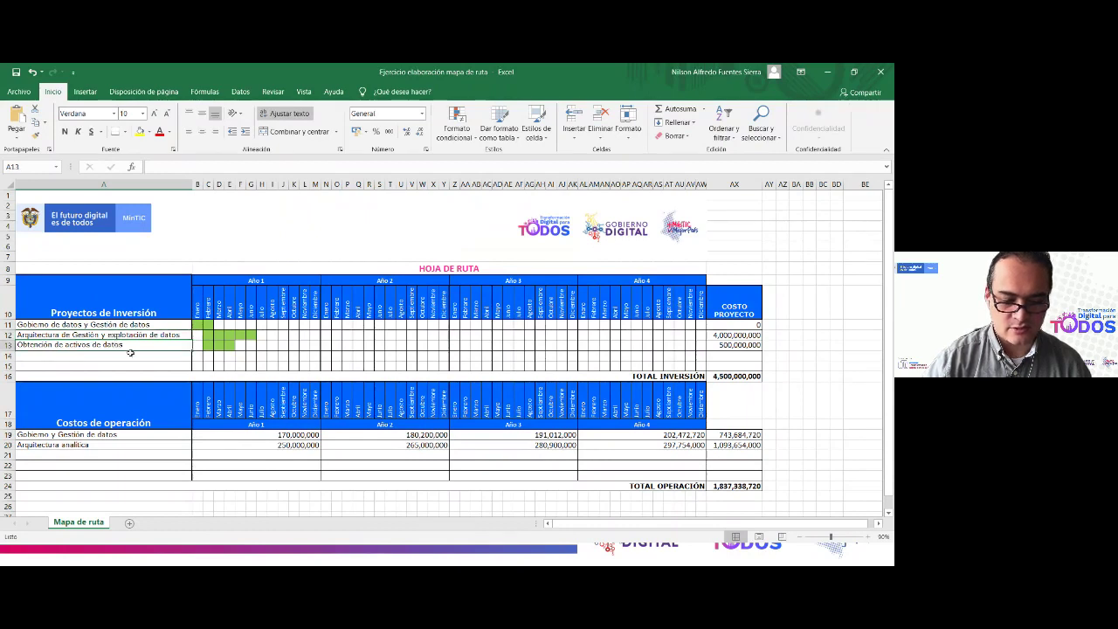
{"action": "left_click", "coordinate": [124, 336]}
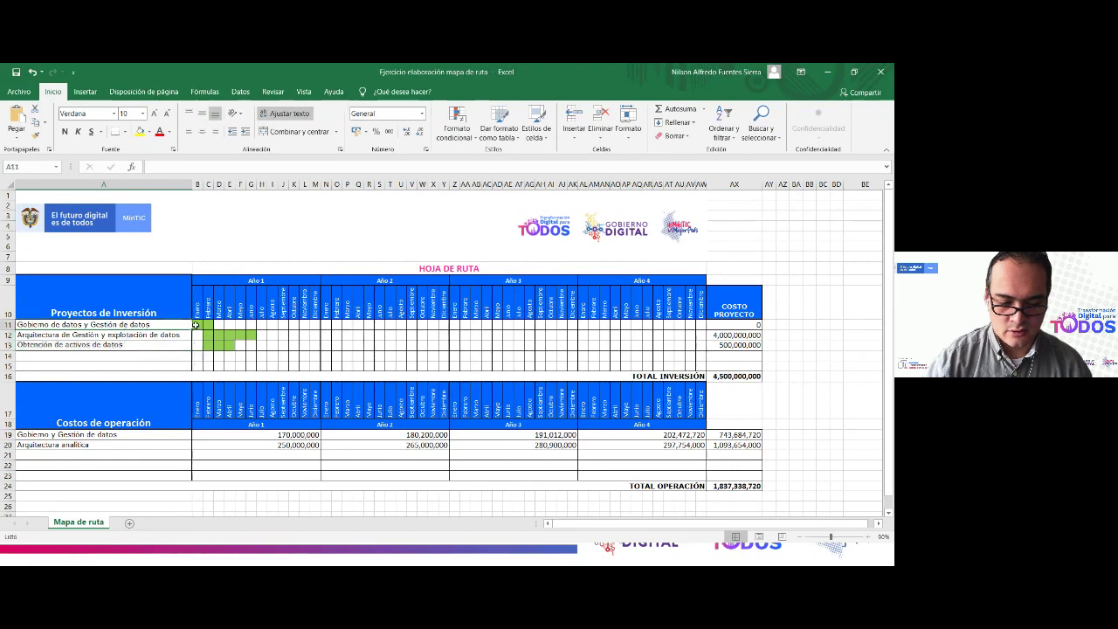
Step: Examine the Año 1 schedule bars of Gobierno de datos y Gestión de datos and Arquitectura de Gestión y explotación de datos
{"action": "left_click", "coordinate": [199, 325]}
{"action": "left_click", "coordinate": [159, 325]}
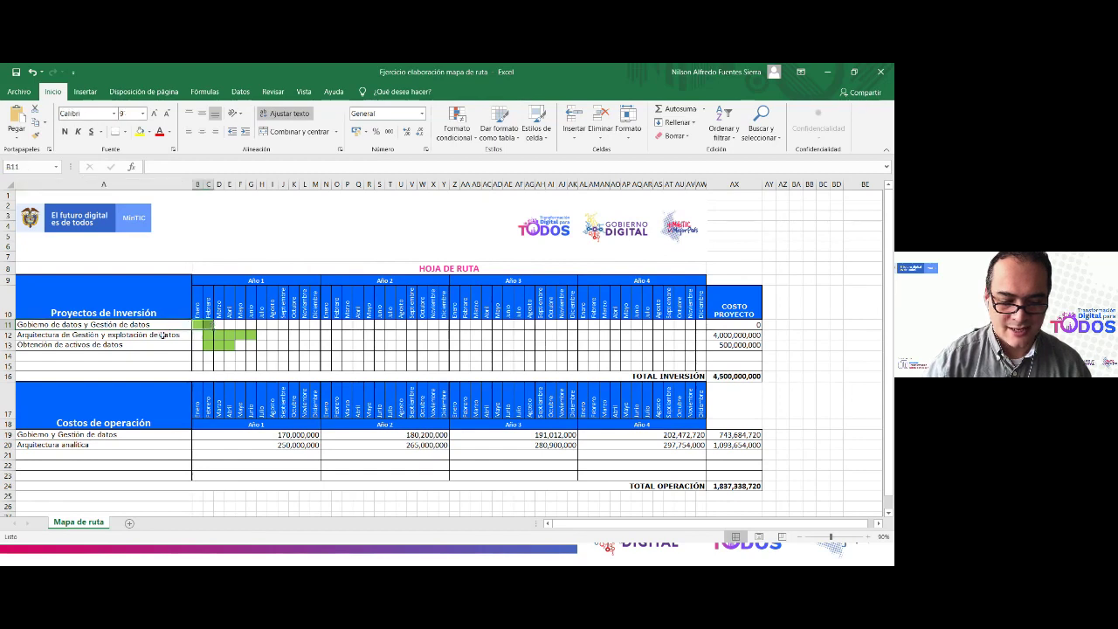
{"action": "left_click", "coordinate": [163, 334]}
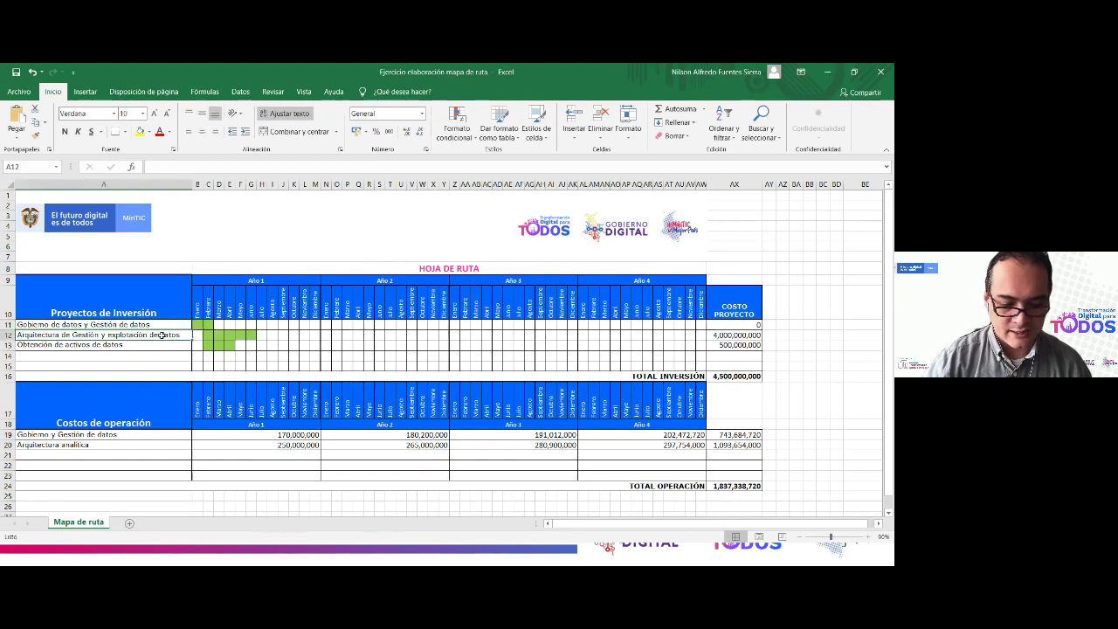
{"action": "left_click_drag", "start_coordinate": [208, 334], "coordinate": [253, 334]}
{"action": "left_click", "coordinate": [210, 333]}
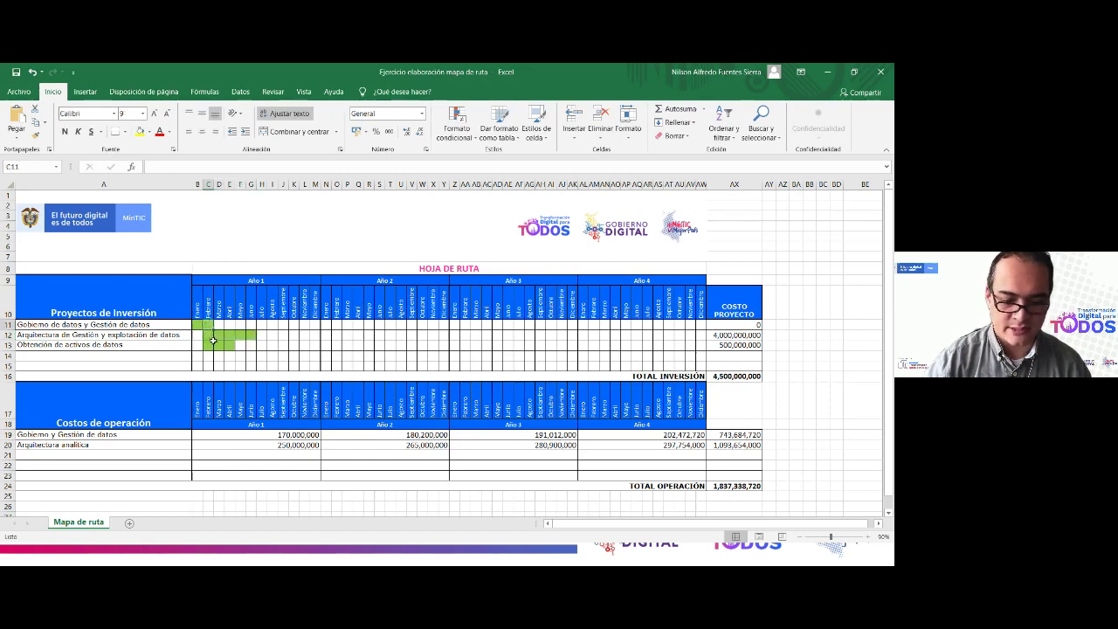
{"action": "left_click", "coordinate": [214, 343]}
{"action": "left_click", "coordinate": [105, 325]}
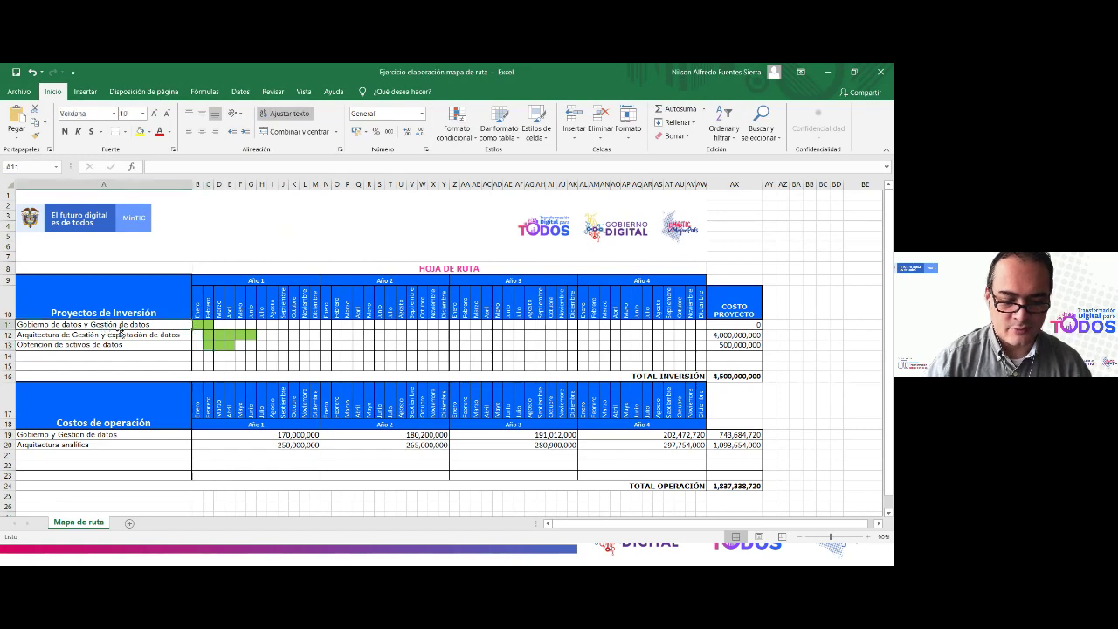
{"action": "left_click", "coordinate": [207, 324]}
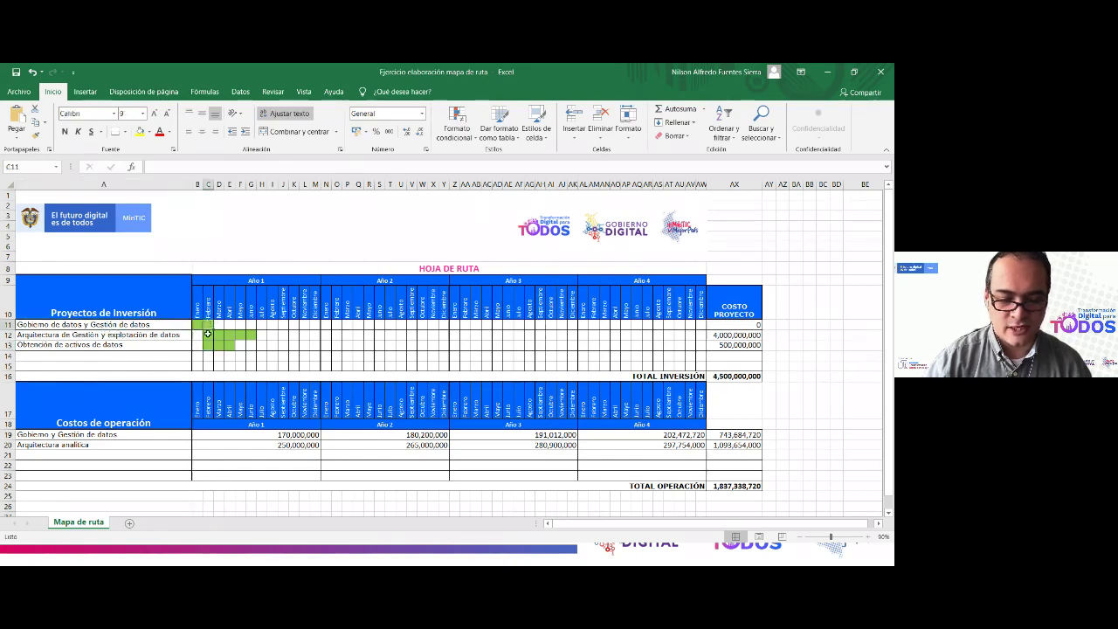
{"action": "left_click_drag", "start_coordinate": [208, 334], "coordinate": [248, 334]}
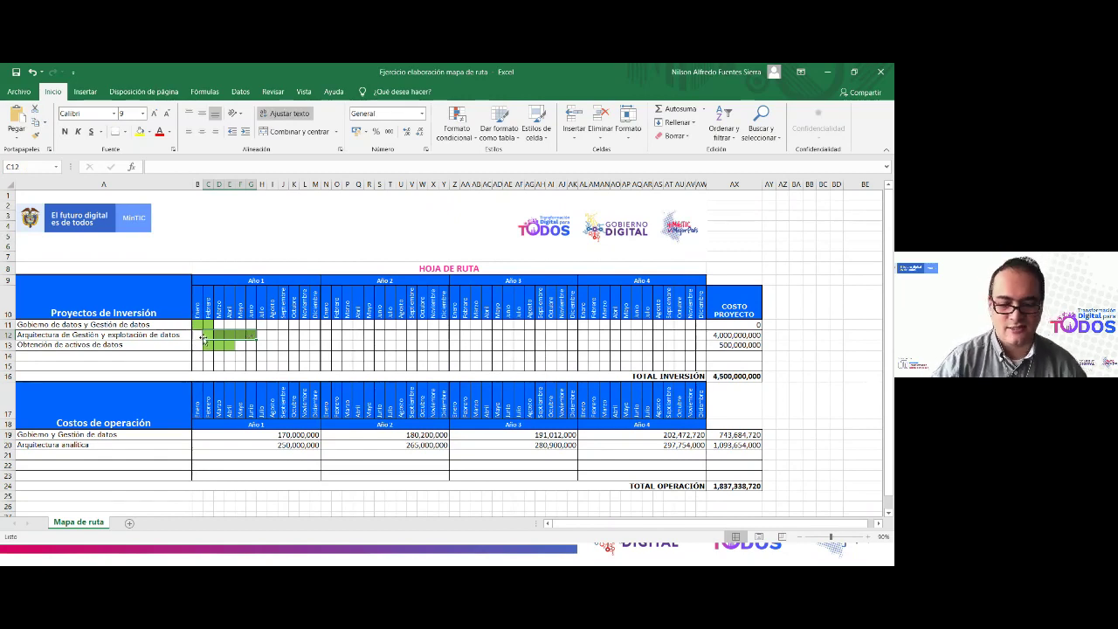
{"action": "key", "text": "ctrl+c"}
{"action": "left_click", "coordinate": [251, 336]}
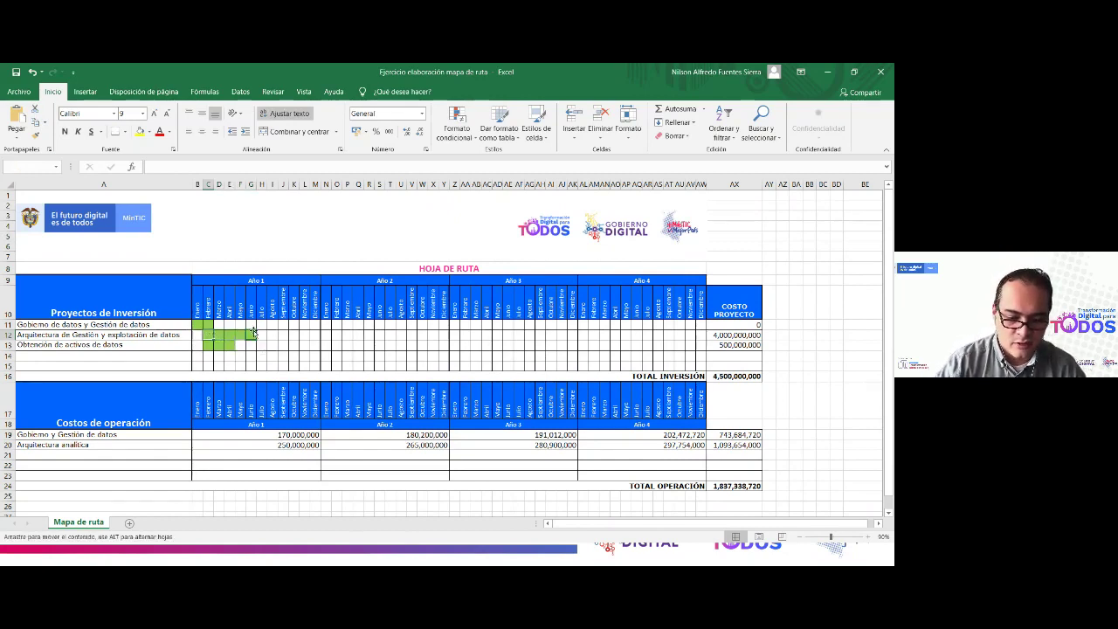
{"action": "key", "text": "ctrl+z"}
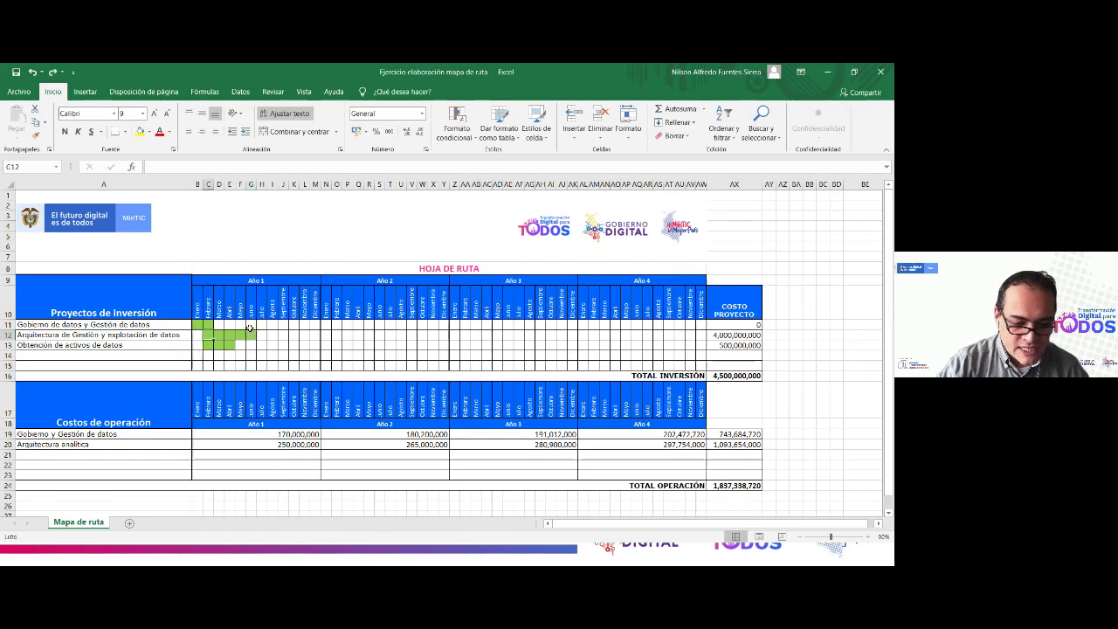
Step: Compare the schedule bar of Obtención de activos de datos with that of Arquitectura de Gestión y explotación de datos
{"action": "left_click", "coordinate": [118, 347]}
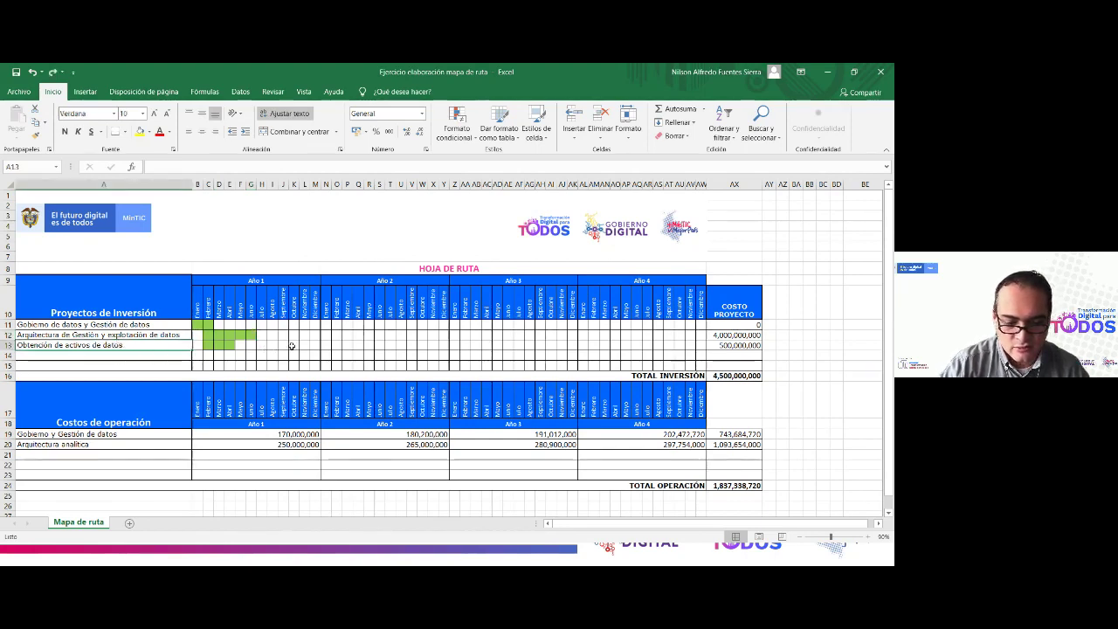
{"action": "left_click_drag", "start_coordinate": [209, 348], "coordinate": [226, 347]}
{"action": "left_click", "coordinate": [133, 347]}
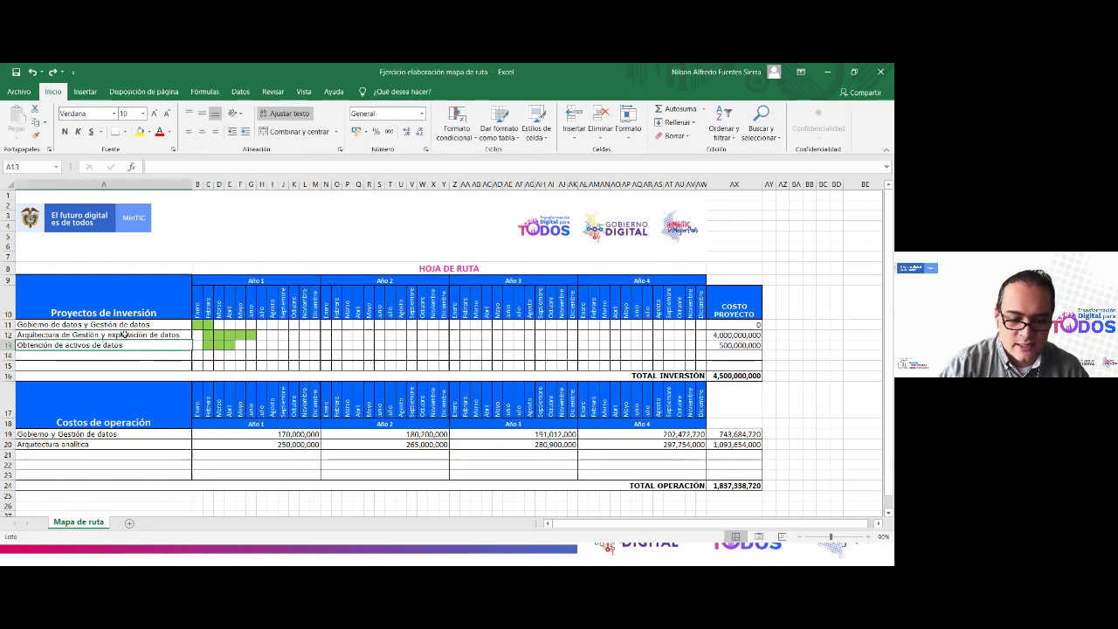
{"action": "left_click_drag", "start_coordinate": [208, 347], "coordinate": [227, 346]}
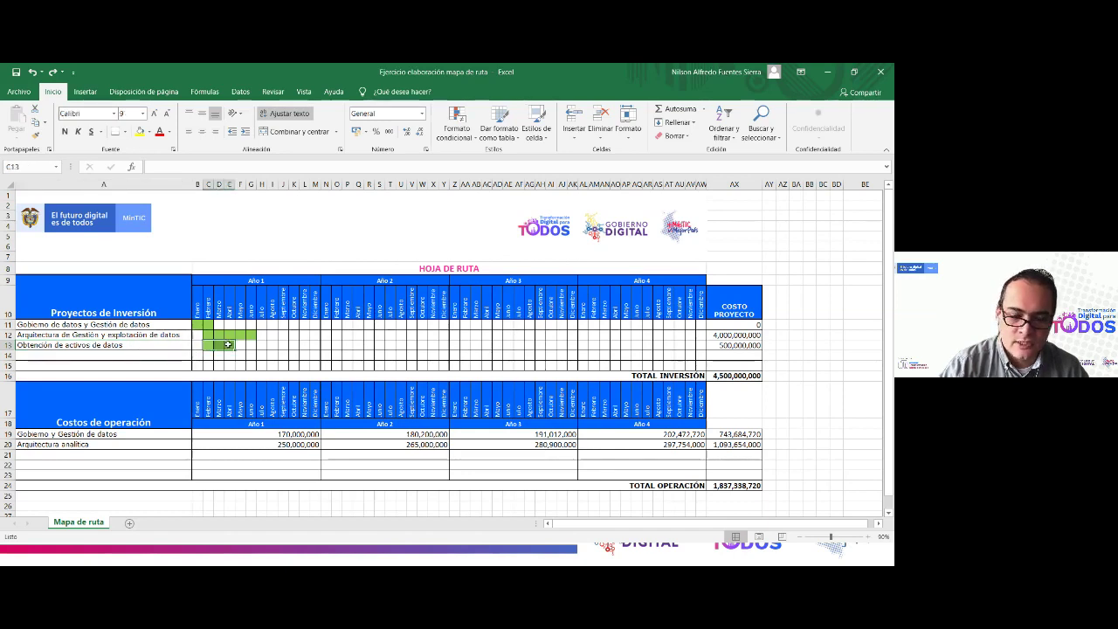
{"action": "left_click", "coordinate": [150, 345]}
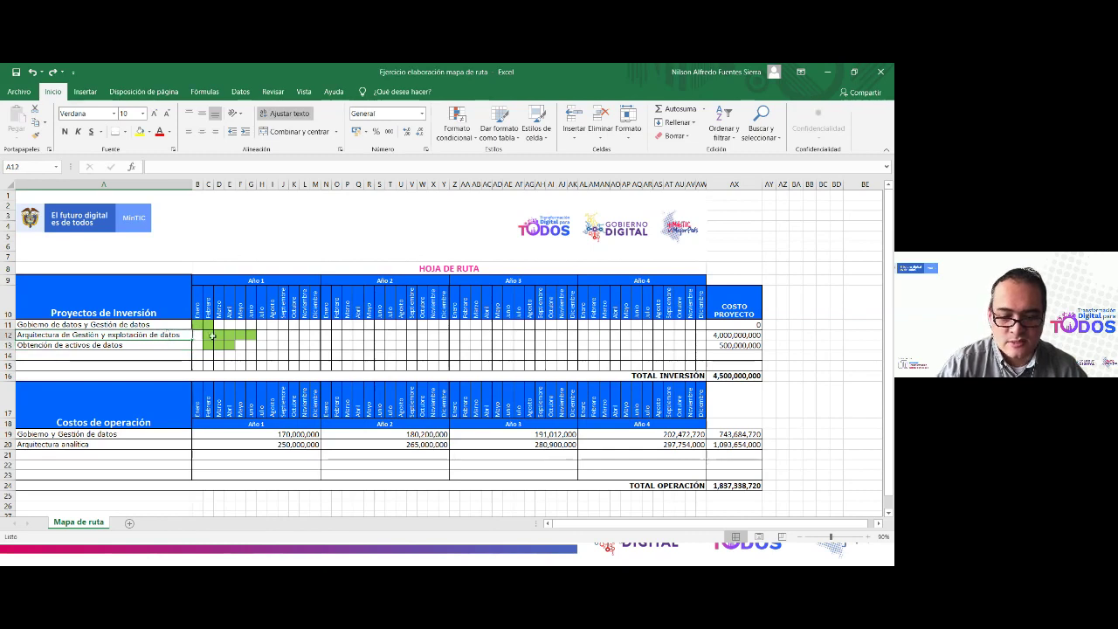
{"action": "left_click_drag", "start_coordinate": [210, 335], "coordinate": [250, 337]}
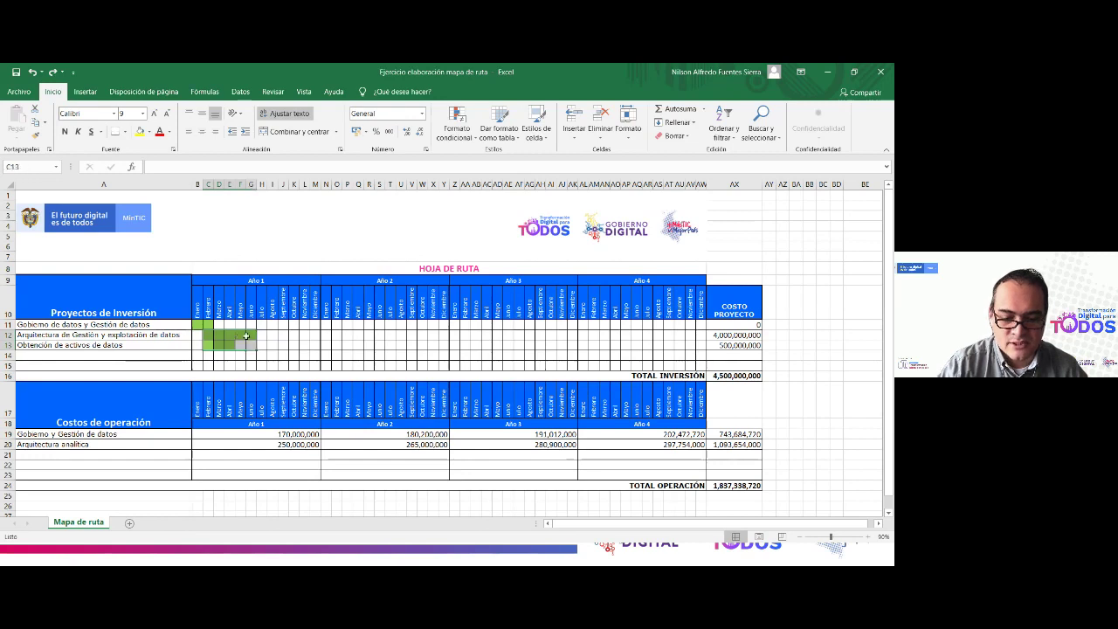
{"action": "left_click", "coordinate": [127, 347]}
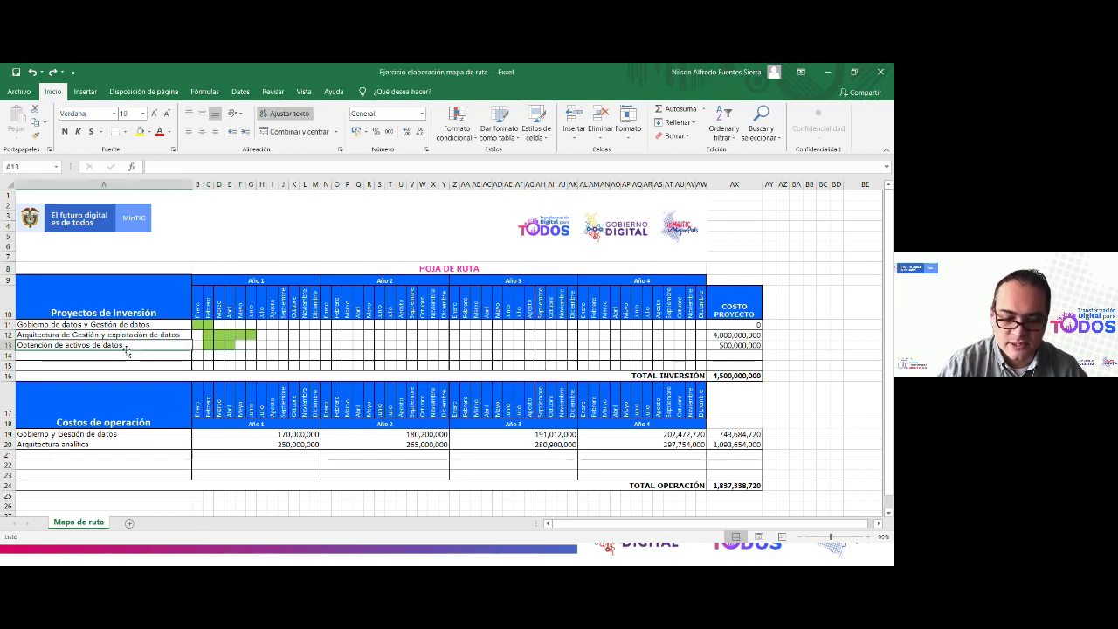
{"action": "left_click", "coordinate": [186, 336]}
{"action": "left_click_drag", "start_coordinate": [207, 337], "coordinate": [253, 346]}
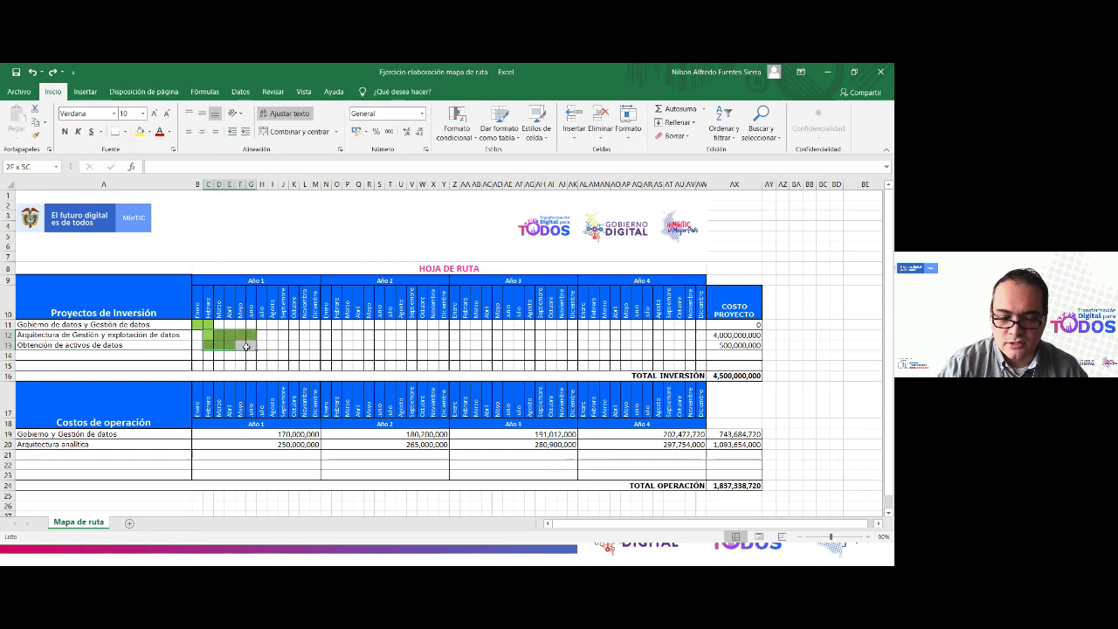
{"action": "left_click", "coordinate": [161, 363]}
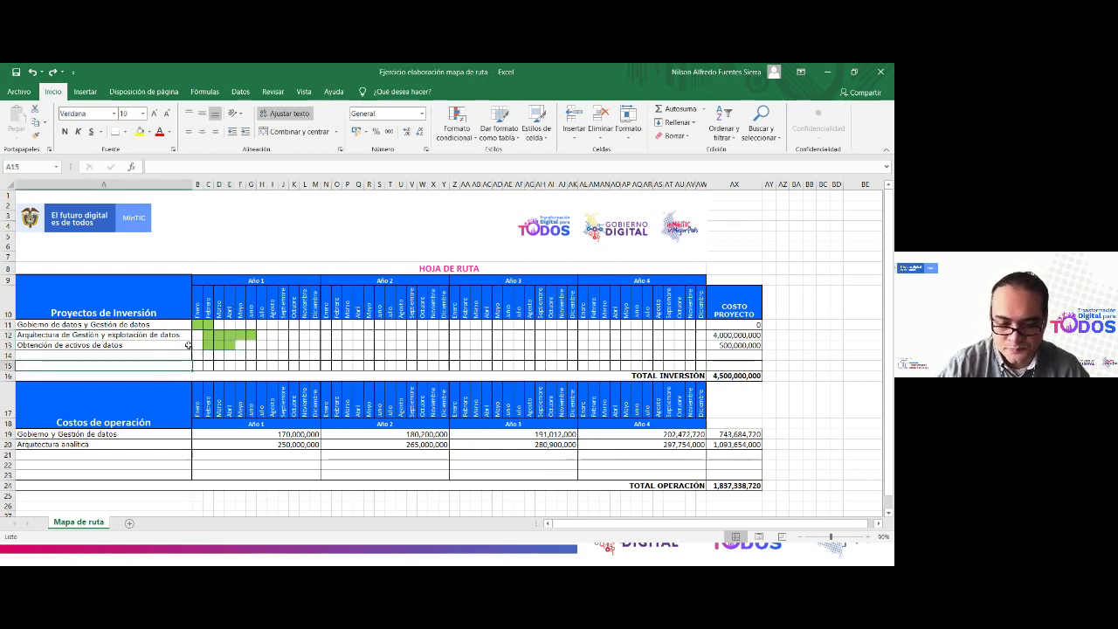
Step: Check the Gobierno de datos y Gestión de datos schedule against the four-year timeline and examine its COSTO PROYECTO cell
{"action": "left_click", "coordinate": [94, 327]}
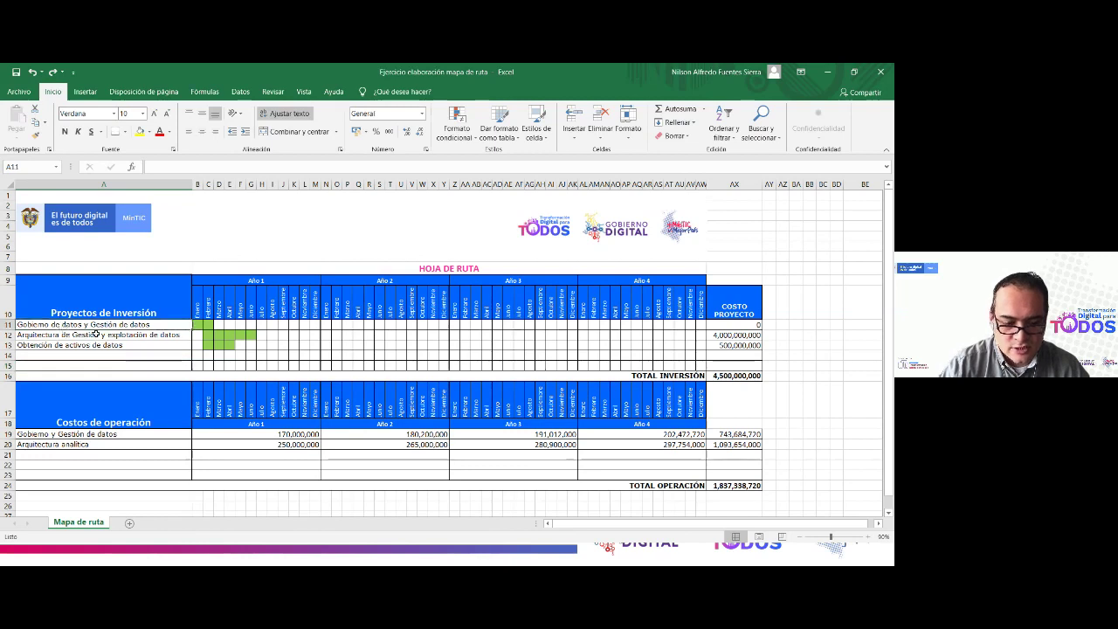
{"action": "left_click_drag", "start_coordinate": [208, 326], "coordinate": [210, 326]}
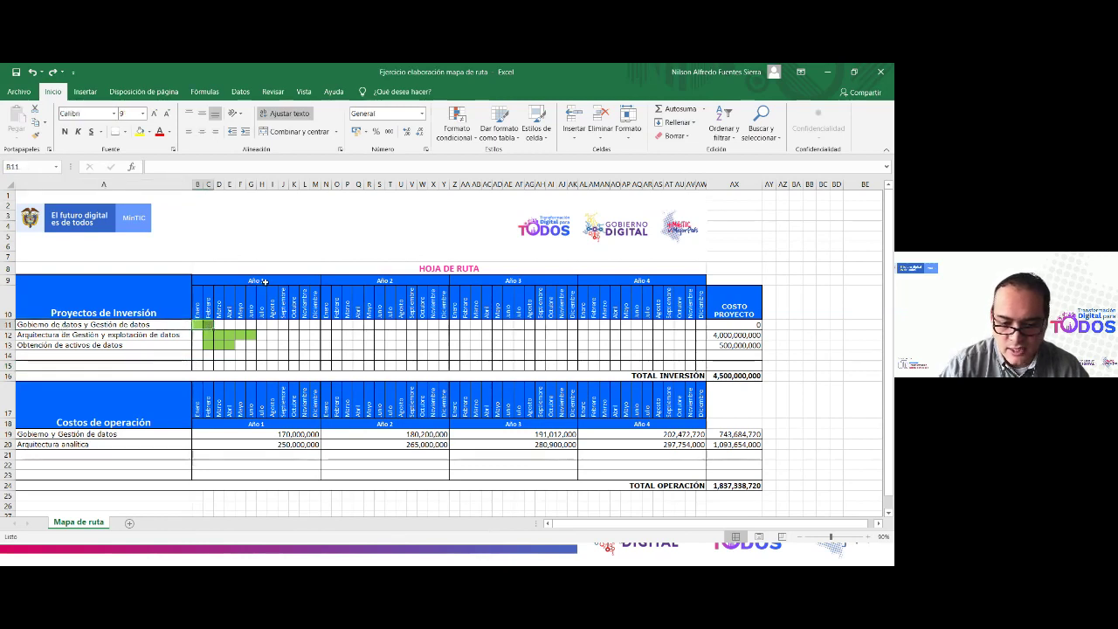
{"action": "left_click", "coordinate": [642, 280]}
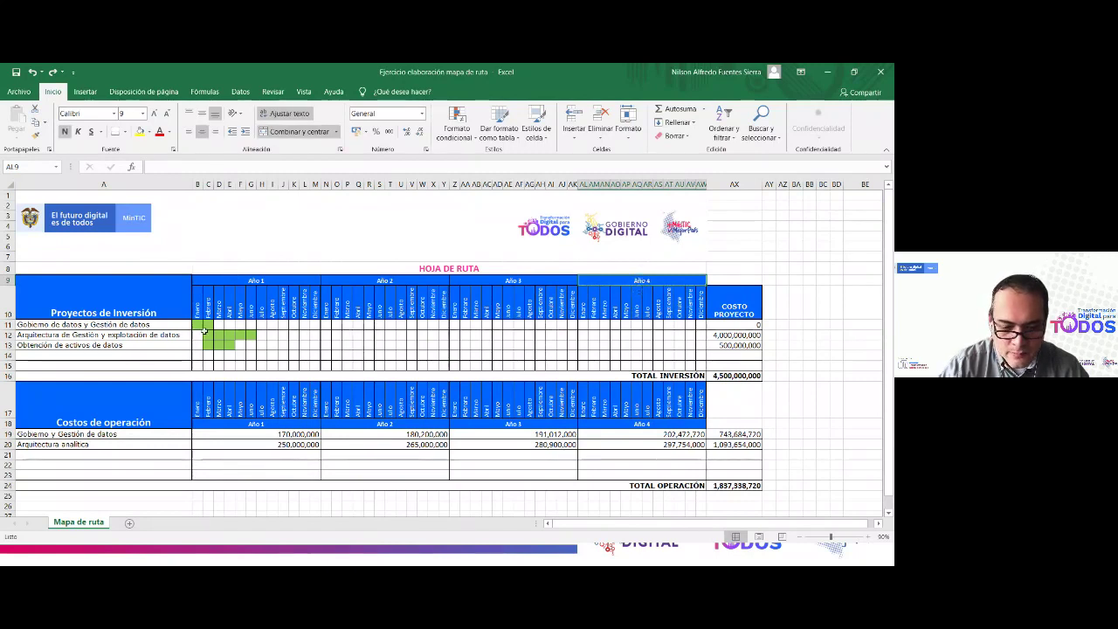
{"action": "left_click", "coordinate": [103, 349]}
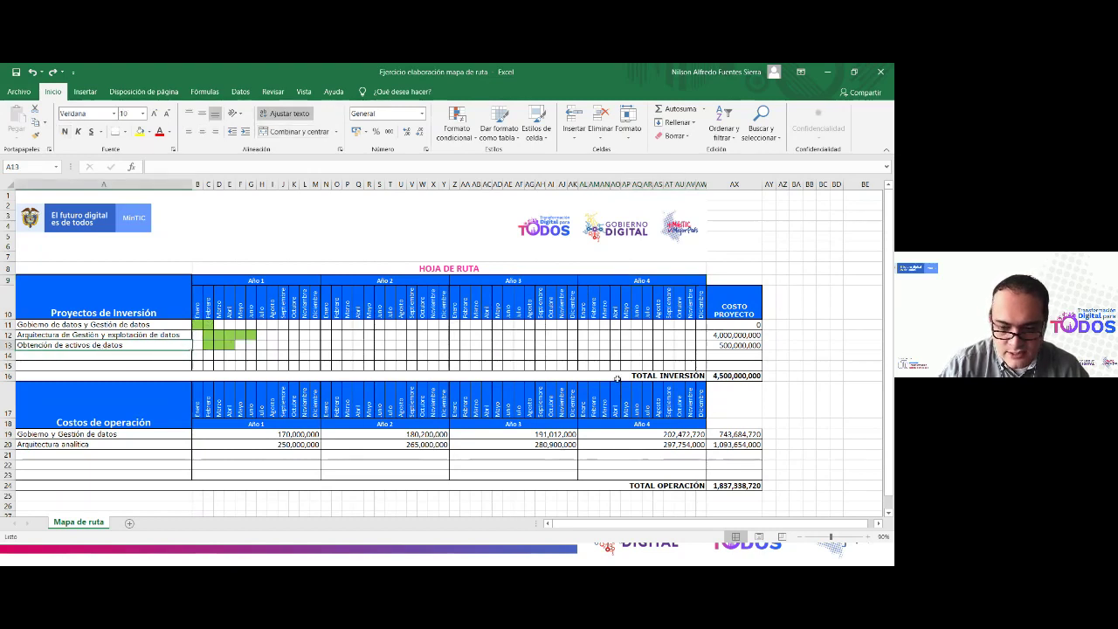
{"action": "left_click", "coordinate": [734, 325]}
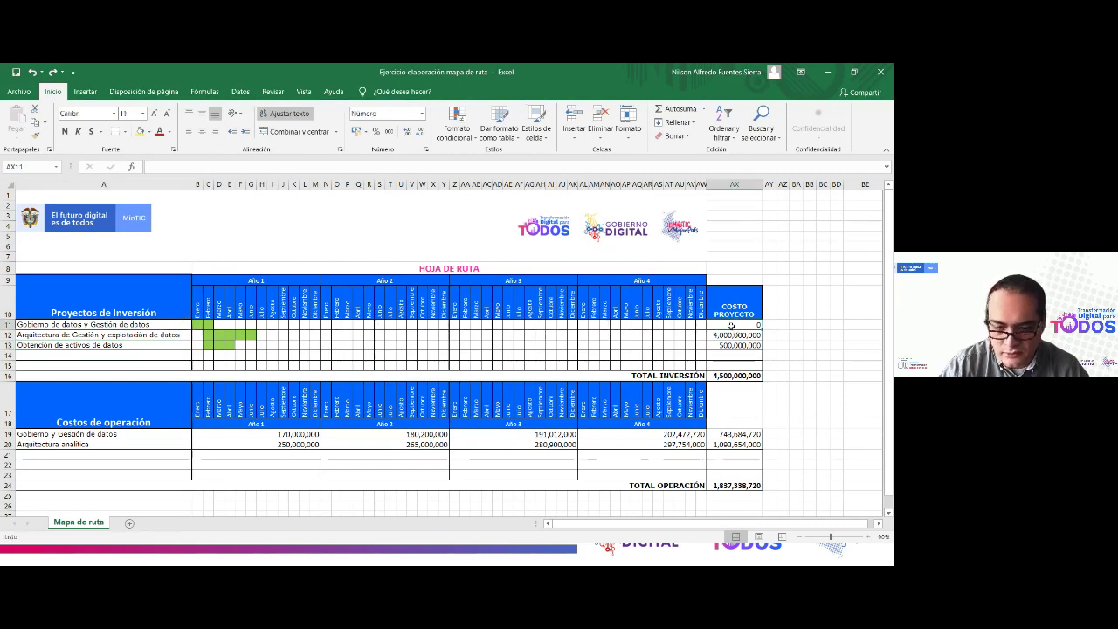
{"action": "left_click", "coordinate": [155, 325]}
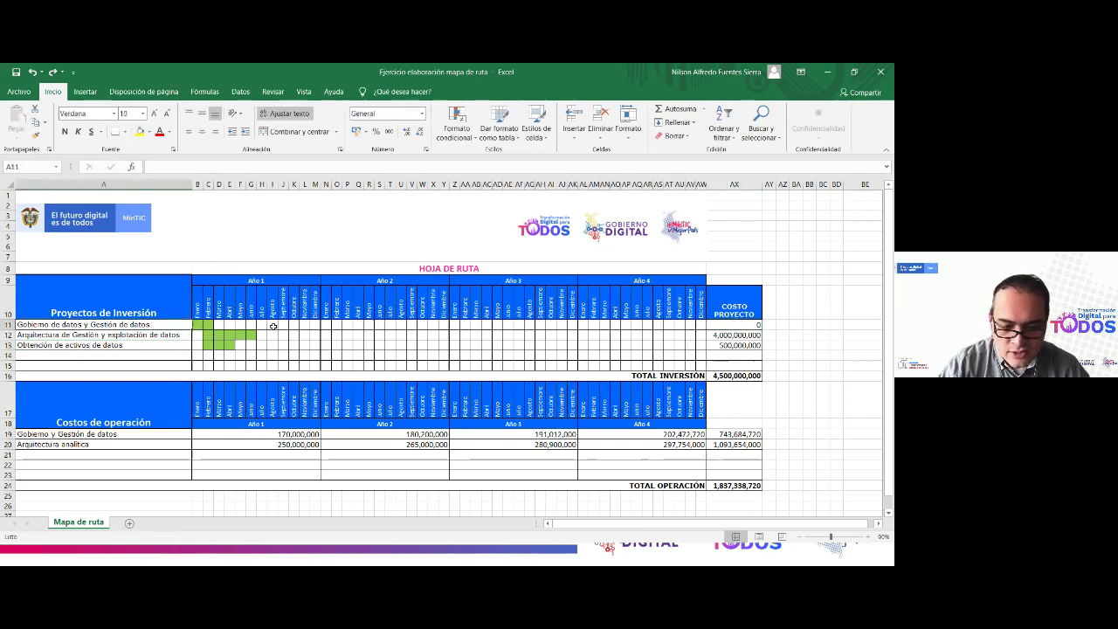
{"action": "left_click", "coordinate": [722, 324]}
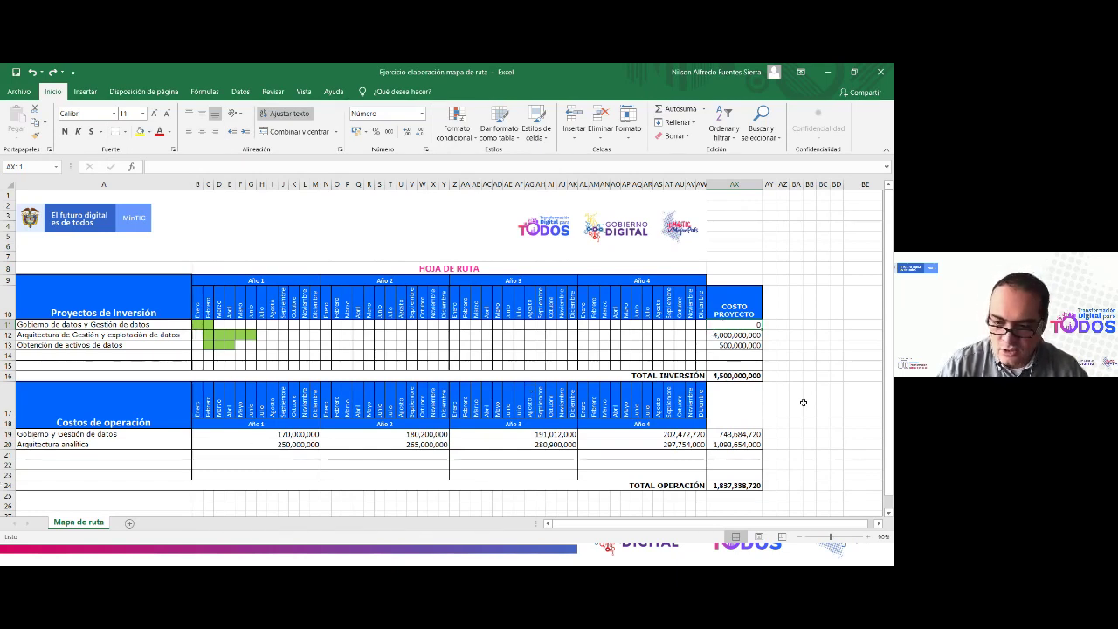
{"action": "left_click", "coordinate": [736, 307]}
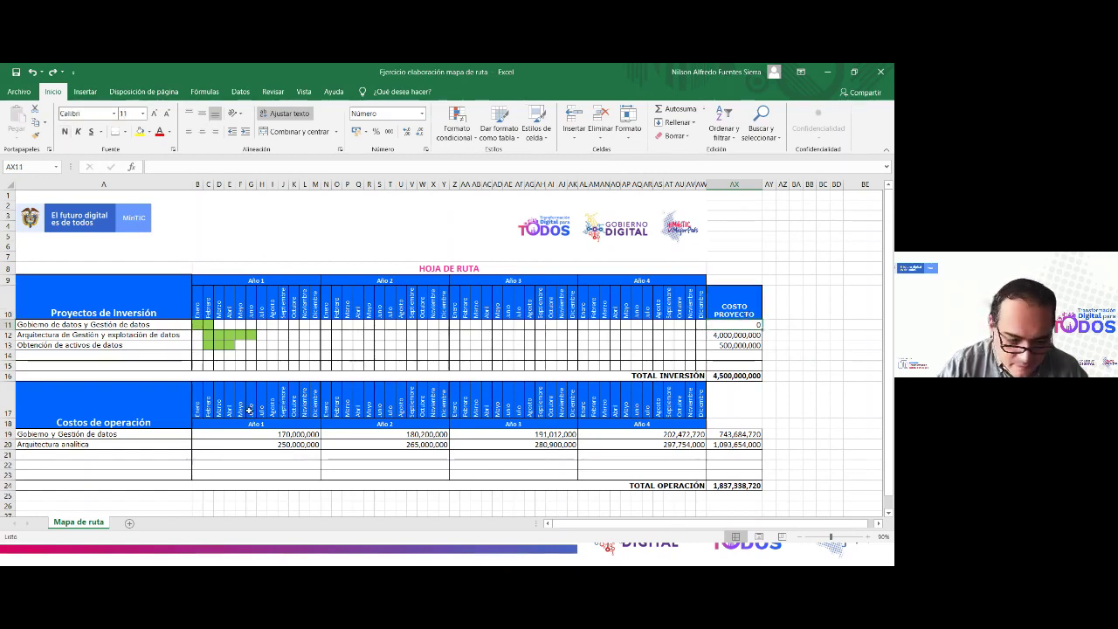
Step: Set the Año 1 operating cost of Gobierno y Gestión de datos to 0 in the Costos de operación table
{"action": "left_click", "coordinate": [120, 434]}
{"action": "left_click", "coordinate": [112, 418]}
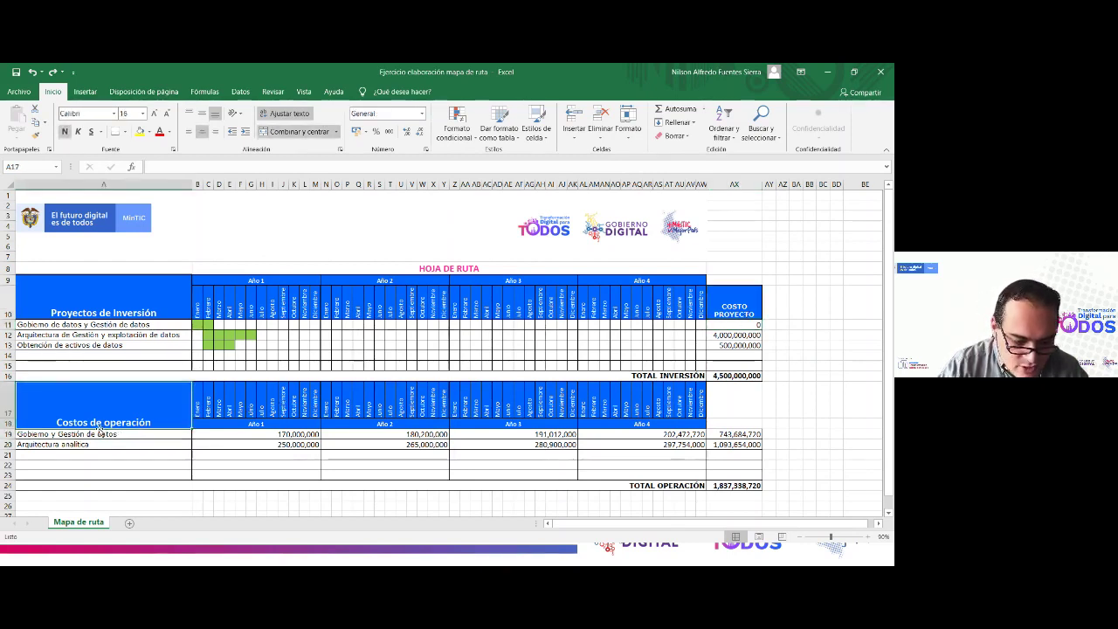
{"action": "left_click", "coordinate": [98, 434]}
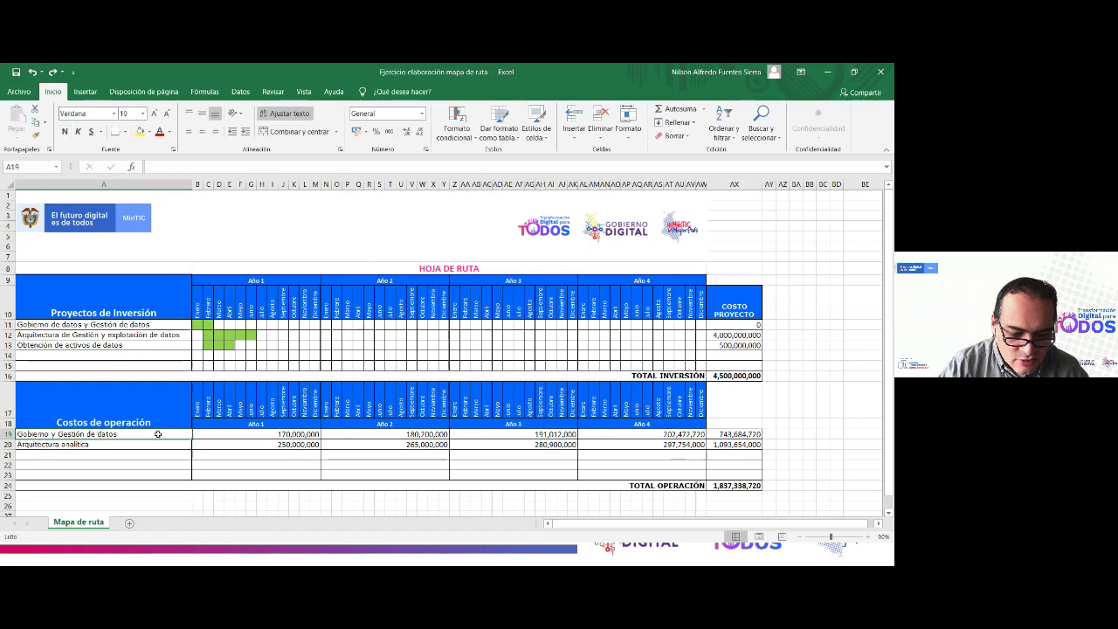
{"action": "left_click", "coordinate": [212, 435]}
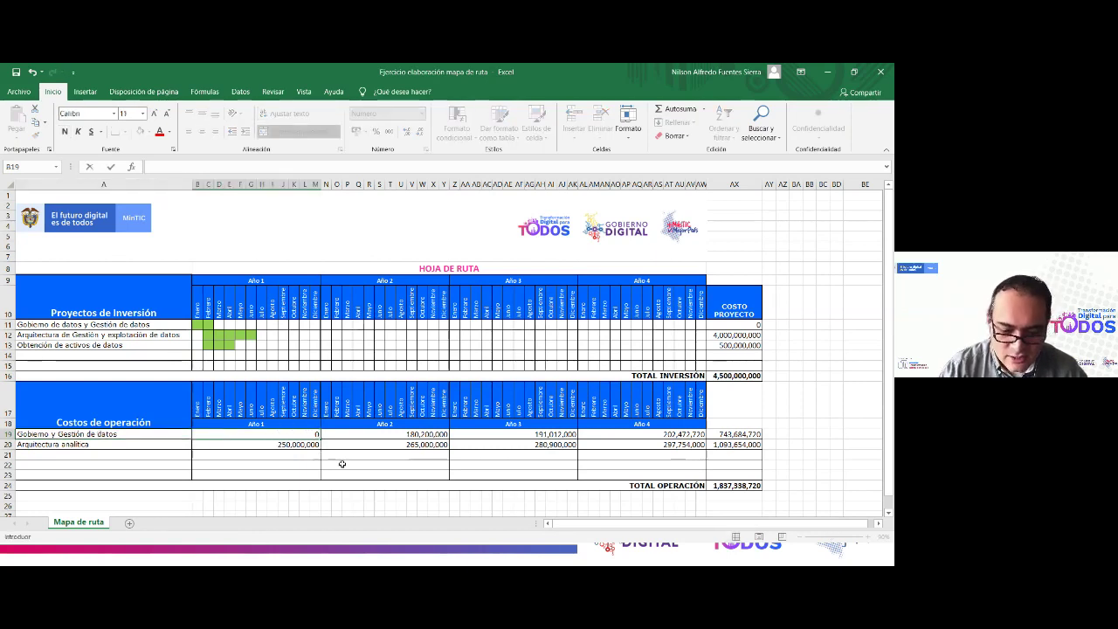
{"action": "key", "text": "Delete"}
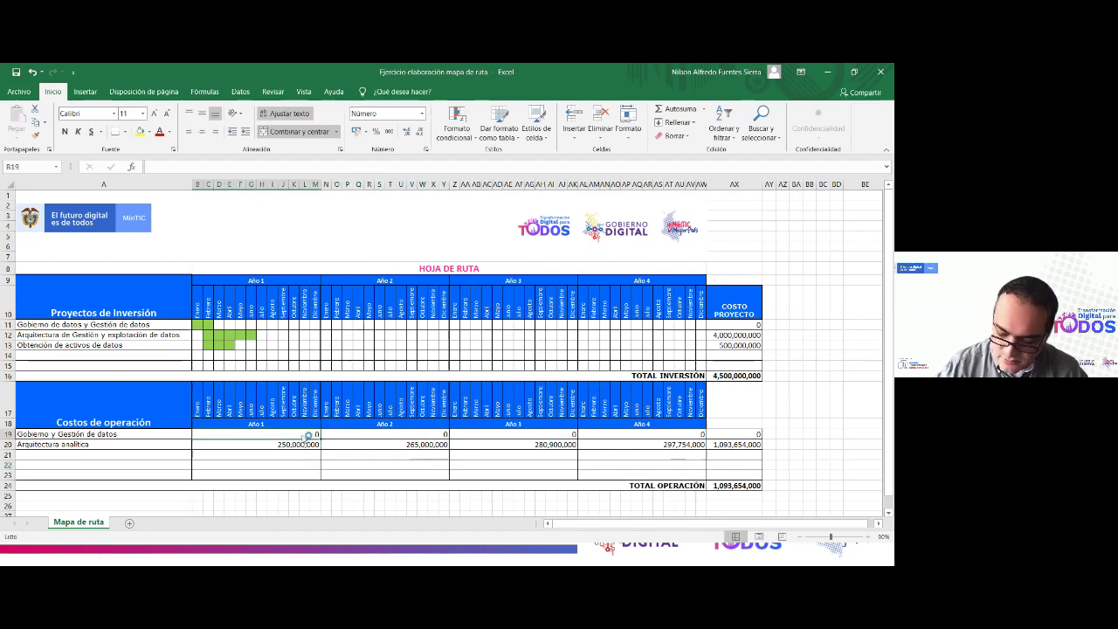
Step: Undo the last change to the Año 1 operating cost of Gobierno y Gestión de datos
{"action": "type", "text": "170"}
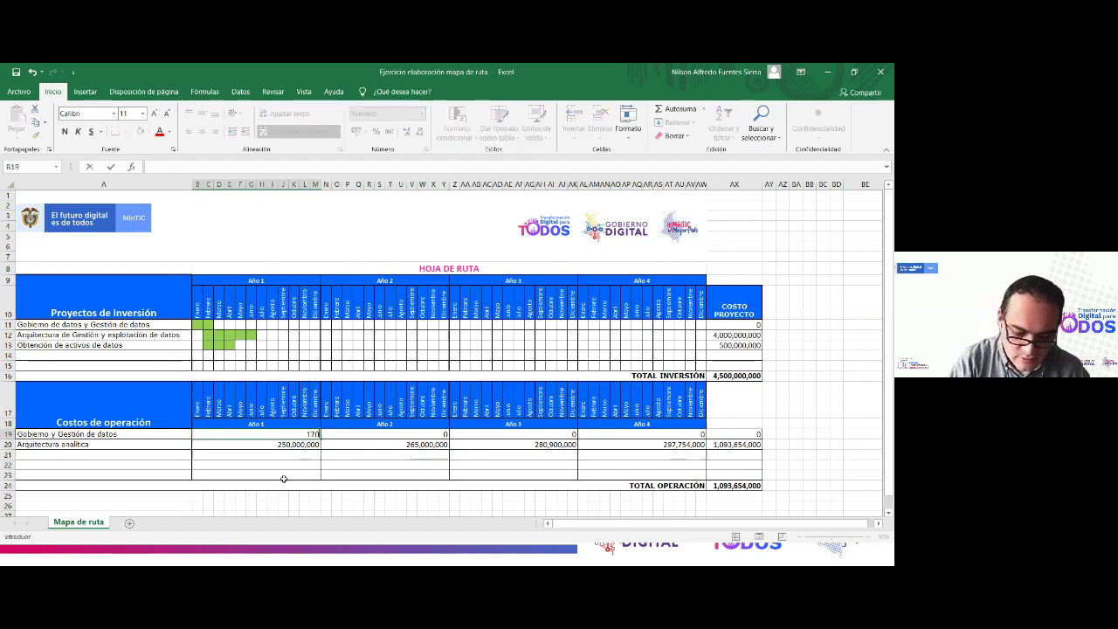
{"action": "key", "text": "Escape"}
{"action": "key", "text": "ctrl+z"}
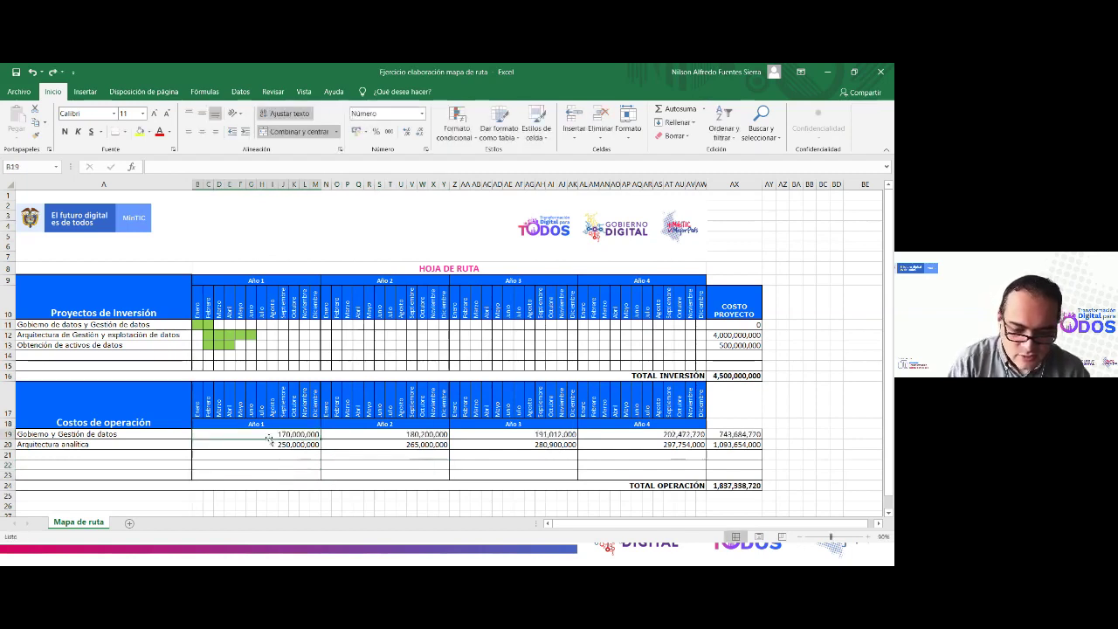
Step: Examine the yearly and total operating costs of Gobierno y Gestión de datos and compare them with its investment project row
{"action": "left_click", "coordinate": [380, 435]}
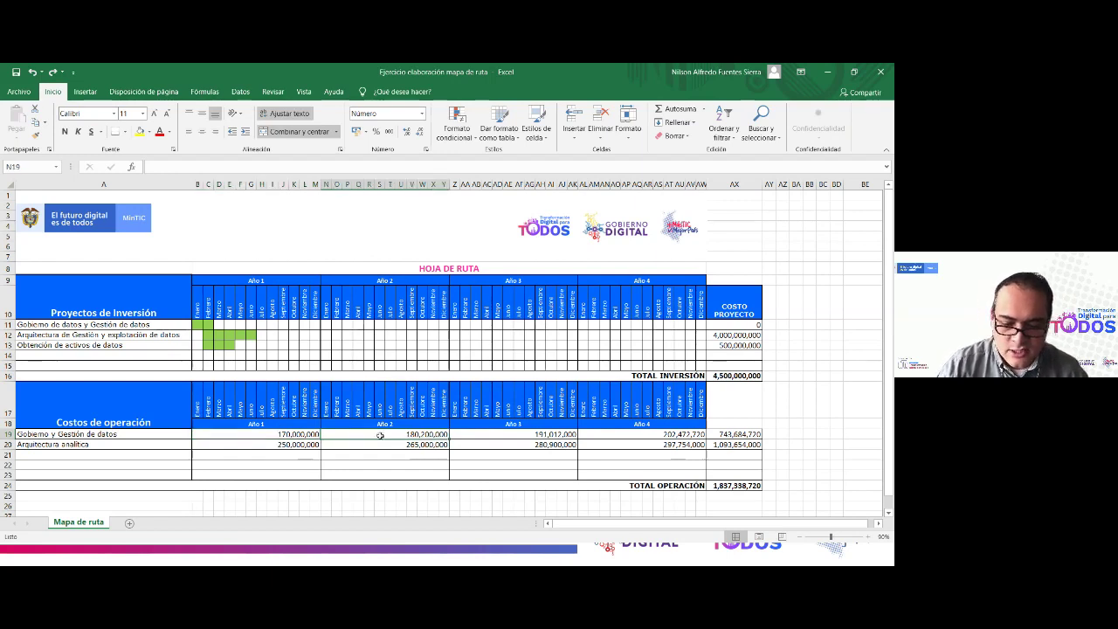
{"action": "left_click", "coordinate": [627, 437]}
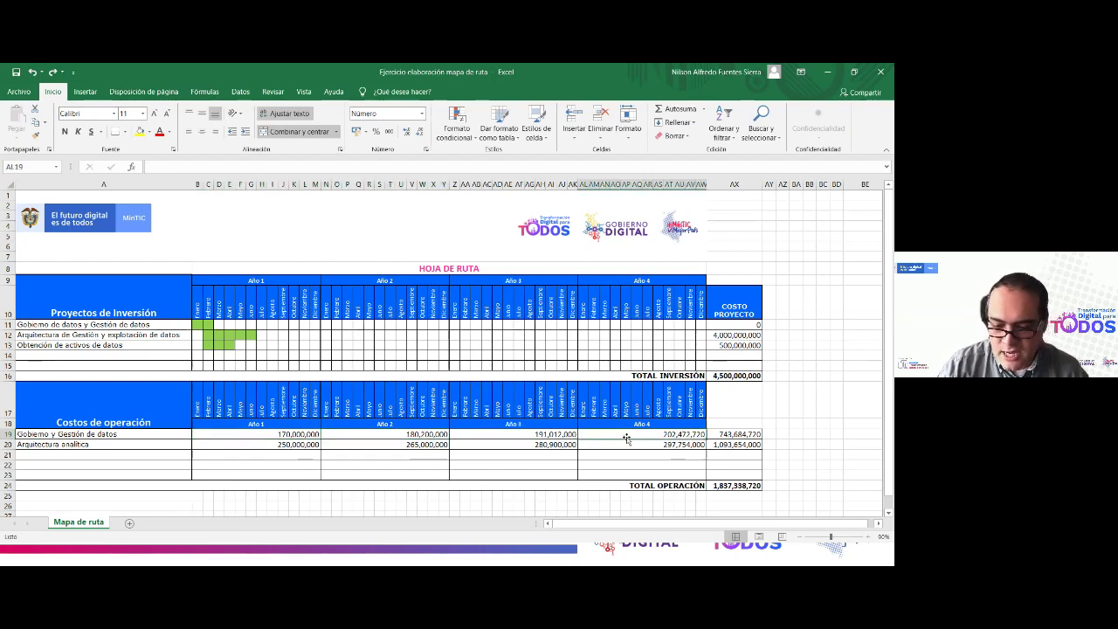
{"action": "left_click", "coordinate": [437, 434]}
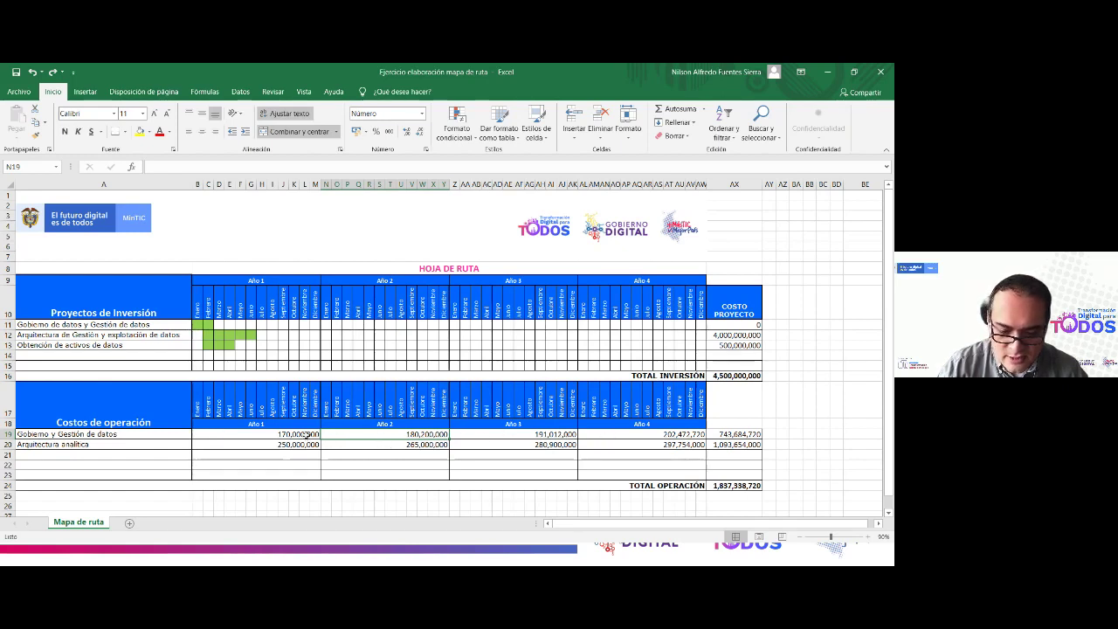
{"action": "left_click", "coordinate": [465, 434]}
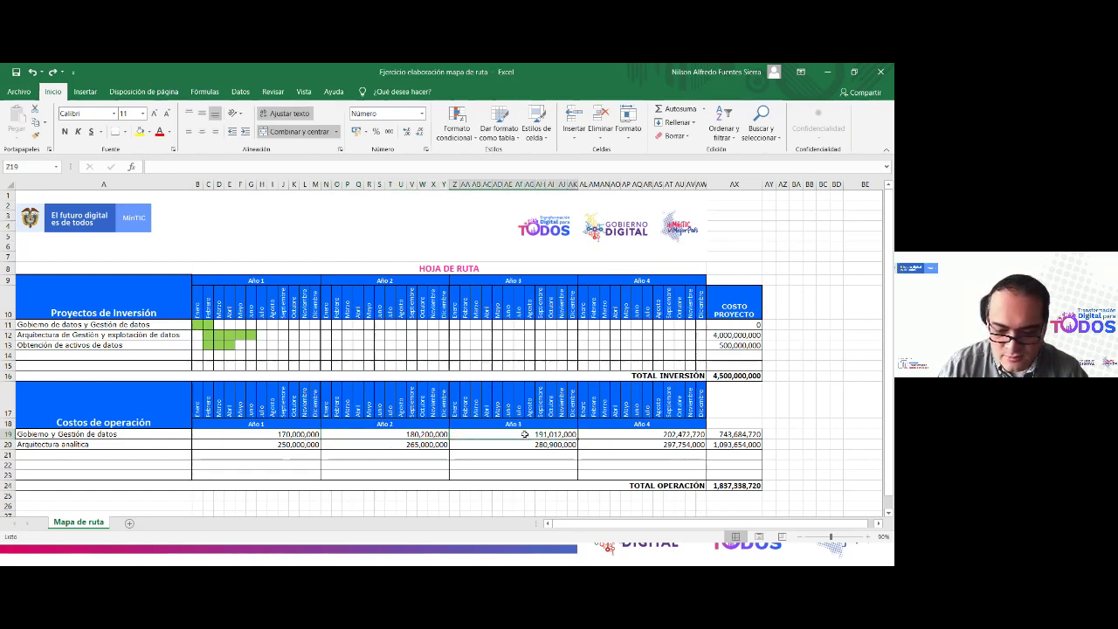
{"action": "left_click", "coordinate": [617, 435]}
{"action": "left_click", "coordinate": [302, 435]}
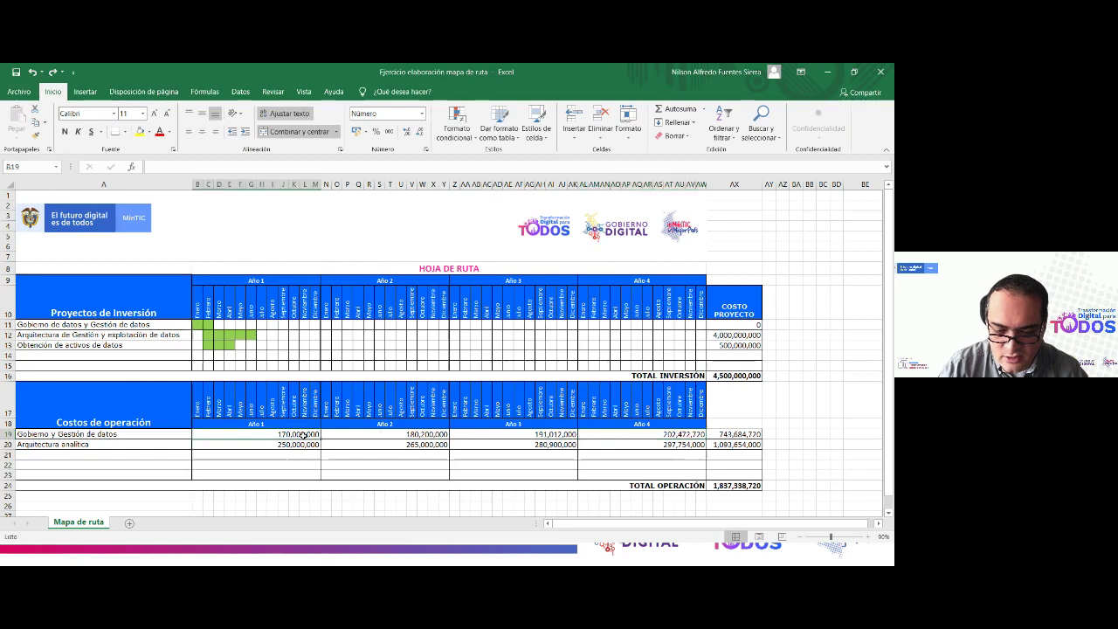
{"action": "left_click_drag", "start_coordinate": [302, 436], "coordinate": [642, 434]}
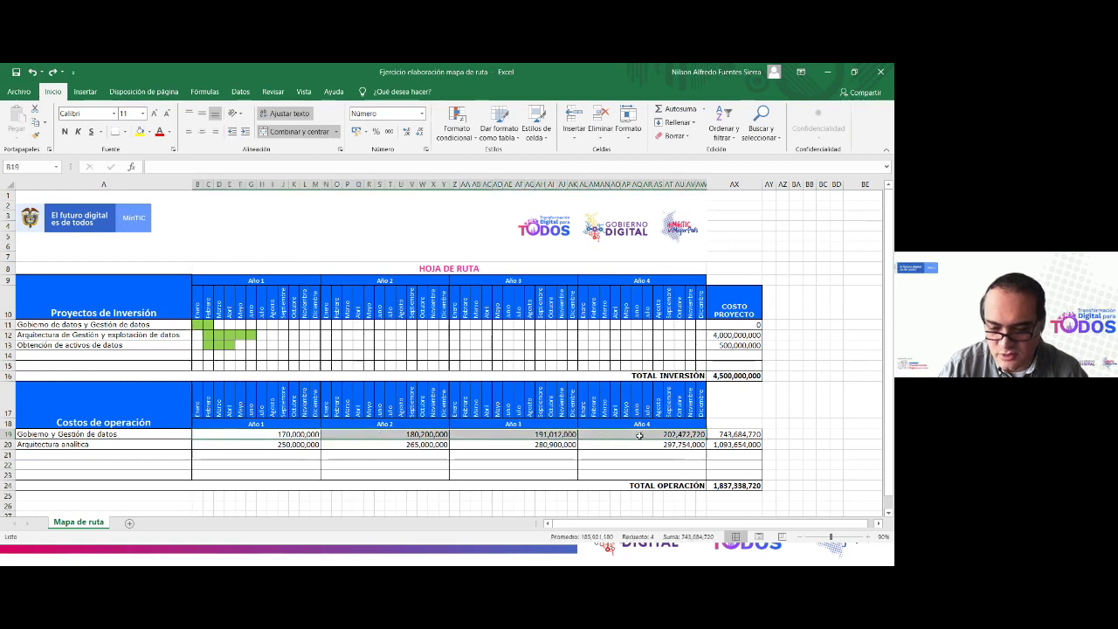
{"action": "left_click", "coordinate": [640, 436]}
{"action": "left_click", "coordinate": [720, 434]}
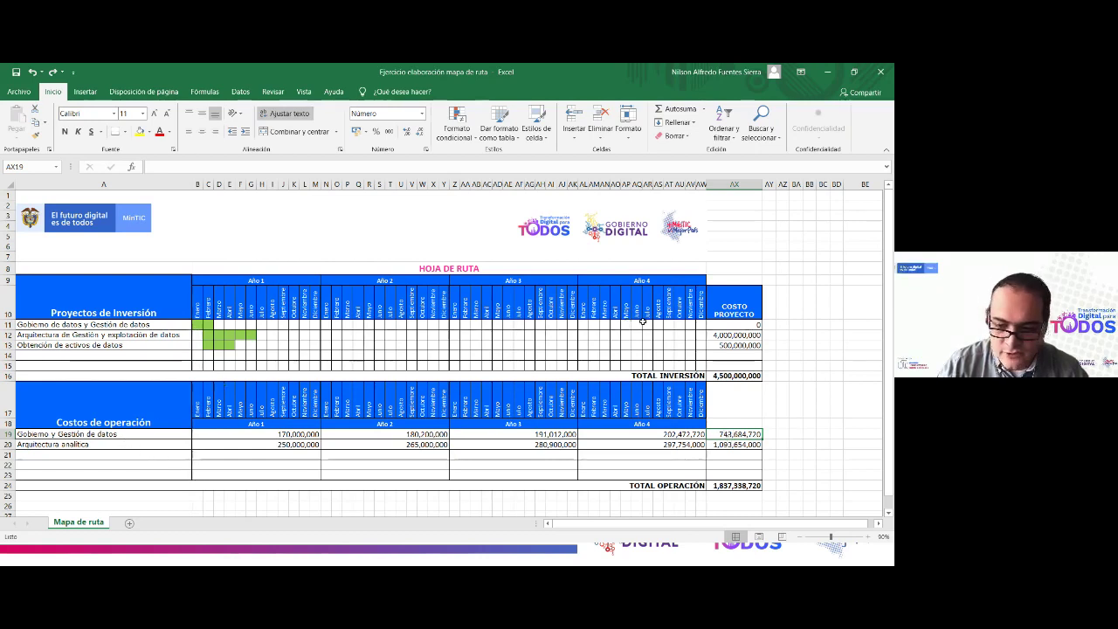
{"action": "left_click_drag", "start_coordinate": [91, 325], "coordinate": [733, 325]}
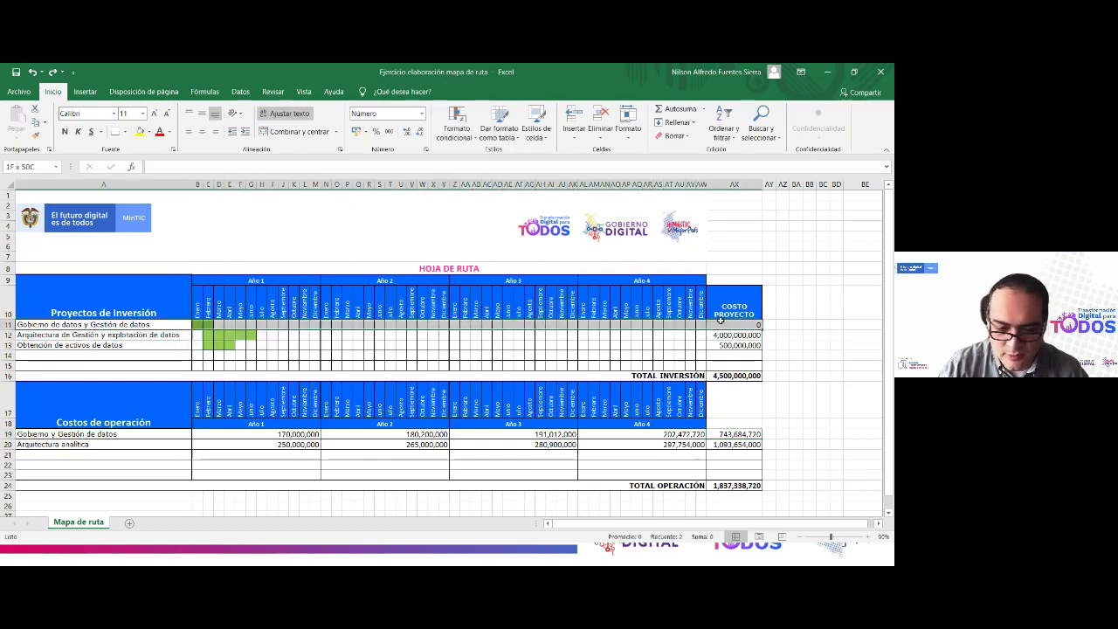
{"action": "left_click_drag", "start_coordinate": [44, 434], "coordinate": [201, 434]}
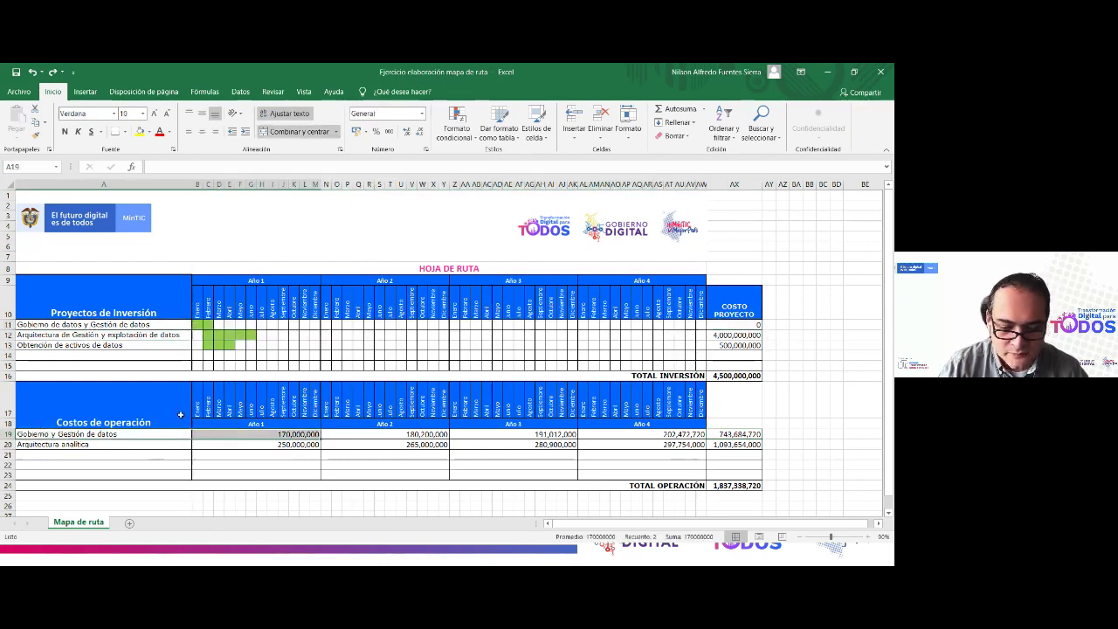
Step: Examine the Año 1 schedule bar and COSTO PROYECTO of Arquitectura de Gestión y explotación de datos
{"action": "left_click", "coordinate": [103, 336]}
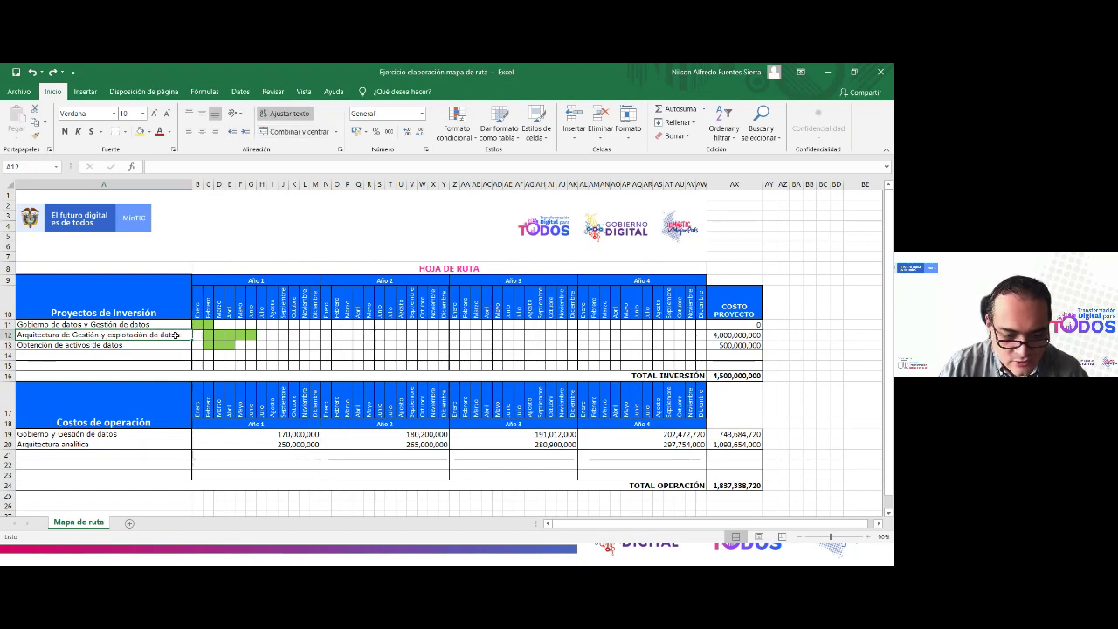
{"action": "left_click_drag", "start_coordinate": [204, 336], "coordinate": [252, 337]}
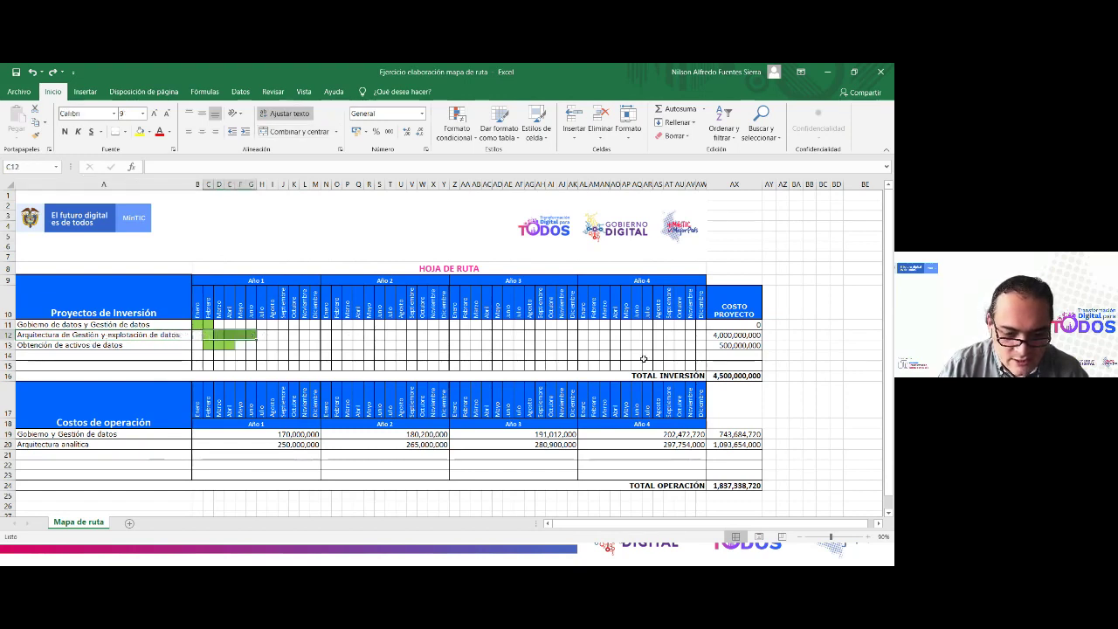
{"action": "left_click", "coordinate": [750, 336]}
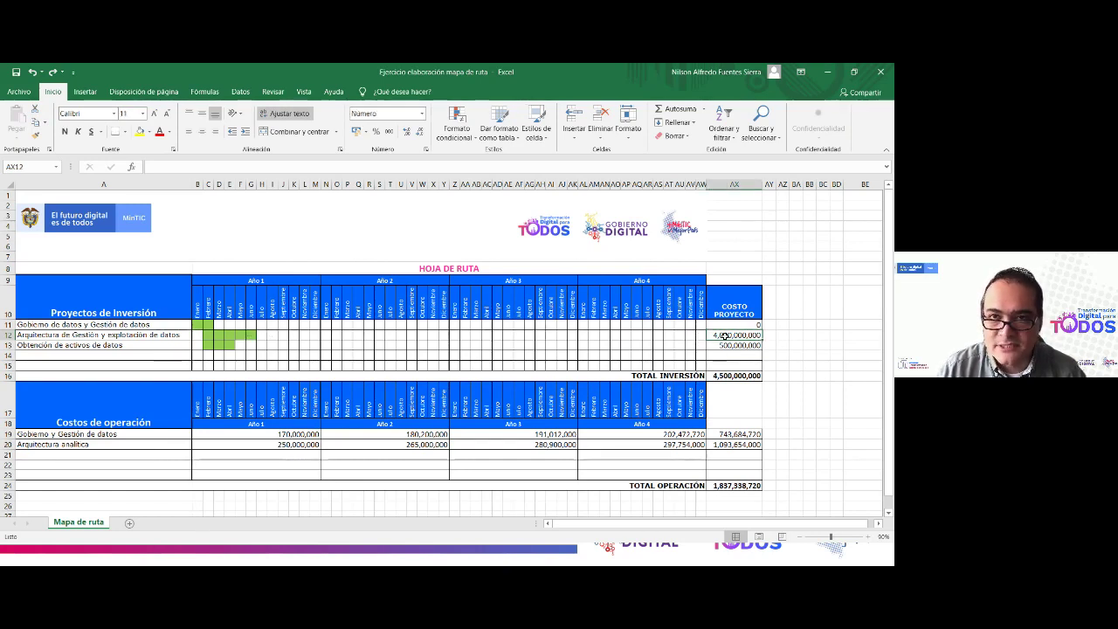
{"action": "left_click", "coordinate": [152, 334]}
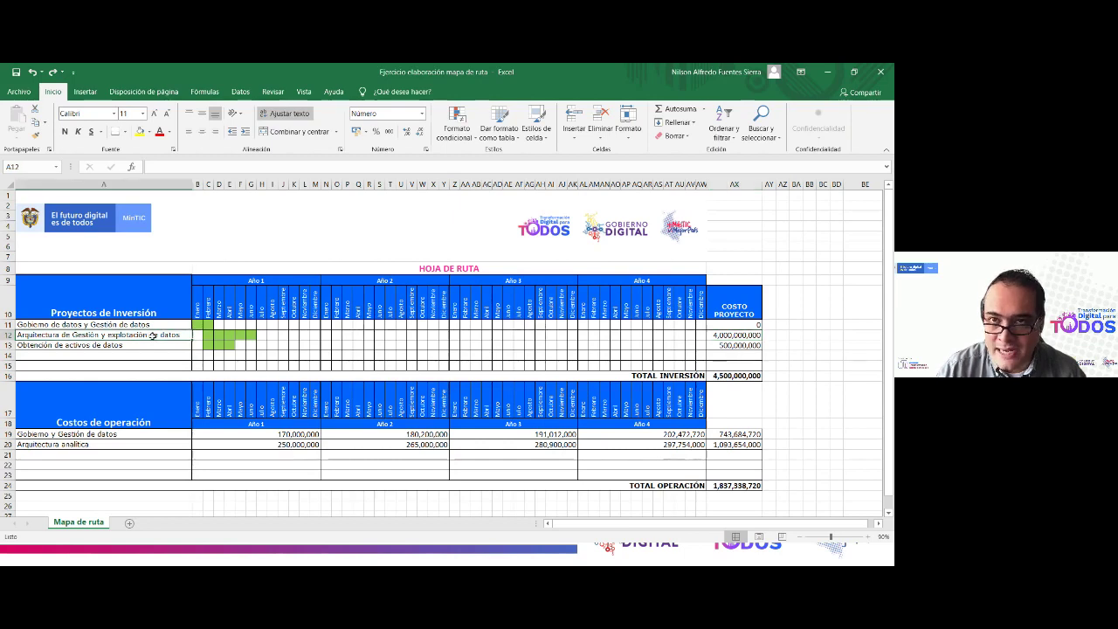
Step: Set the Año 1 operating cost of Arquitectura analítica to 0 in the Costos de operación table
{"action": "left_click", "coordinate": [105, 444]}
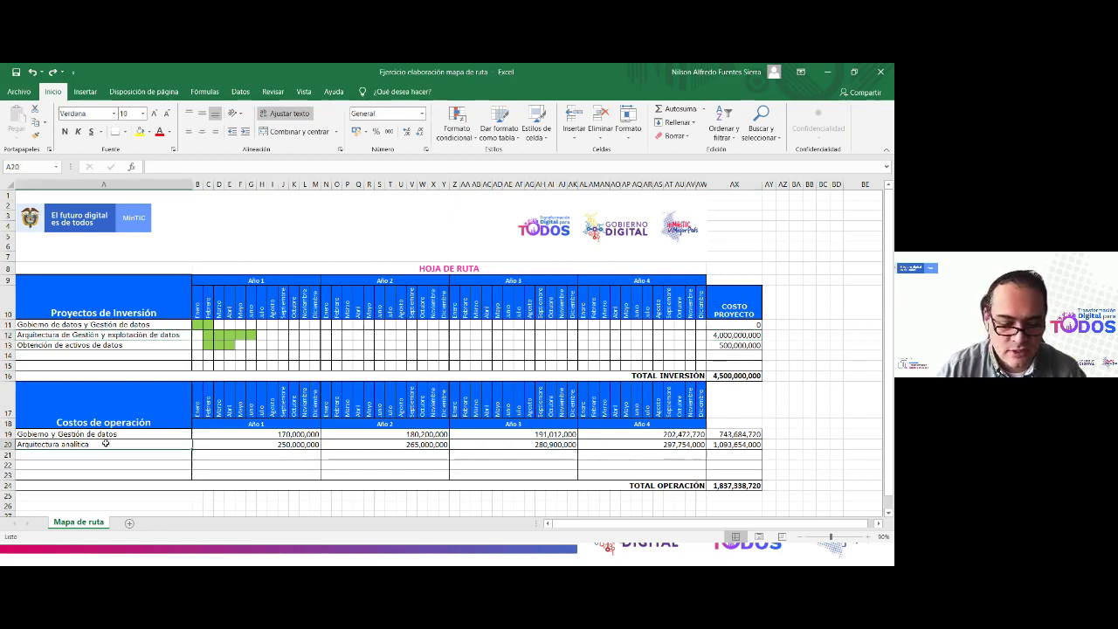
{"action": "left_click", "coordinate": [199, 445]}
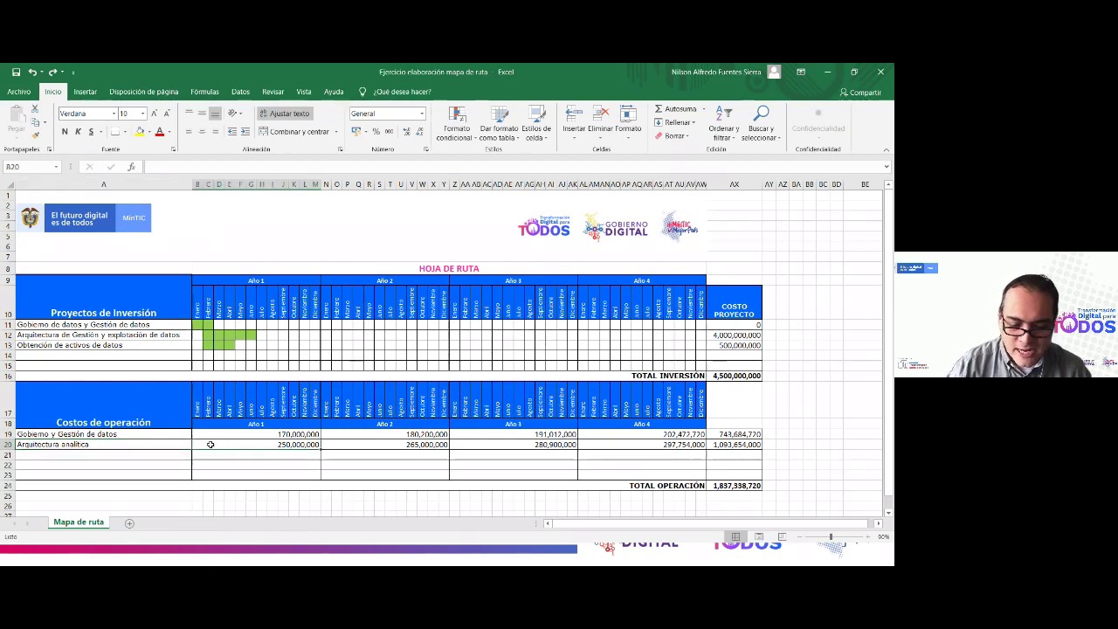
{"action": "type", "text": "0"}
{"action": "key", "text": "Return"}
{"action": "key", "text": "Left"}
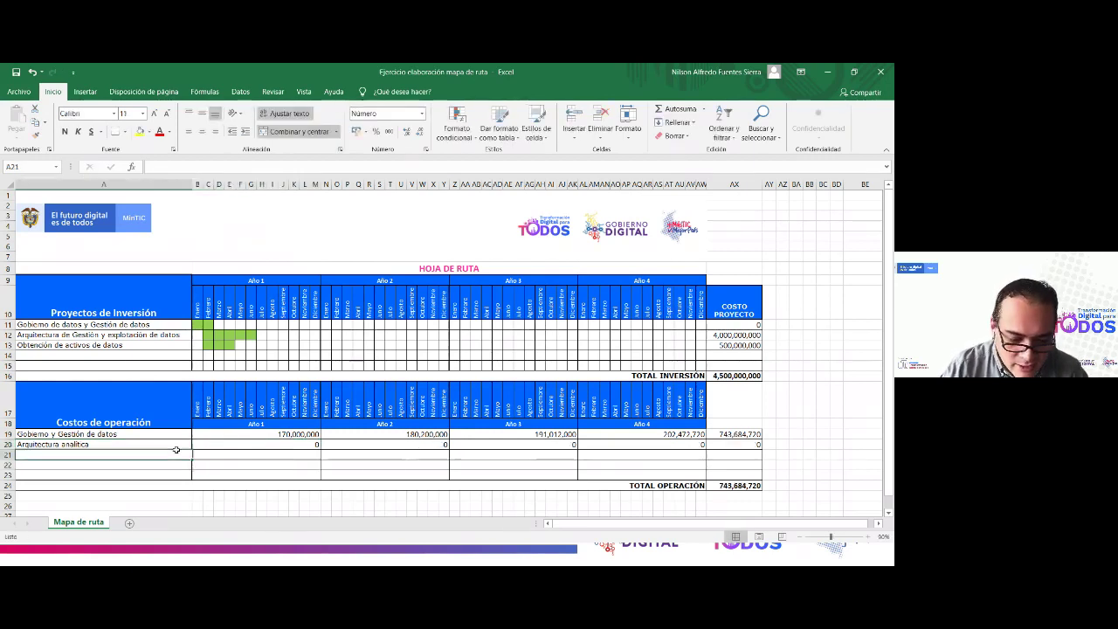
{"action": "left_click", "coordinate": [228, 446]}
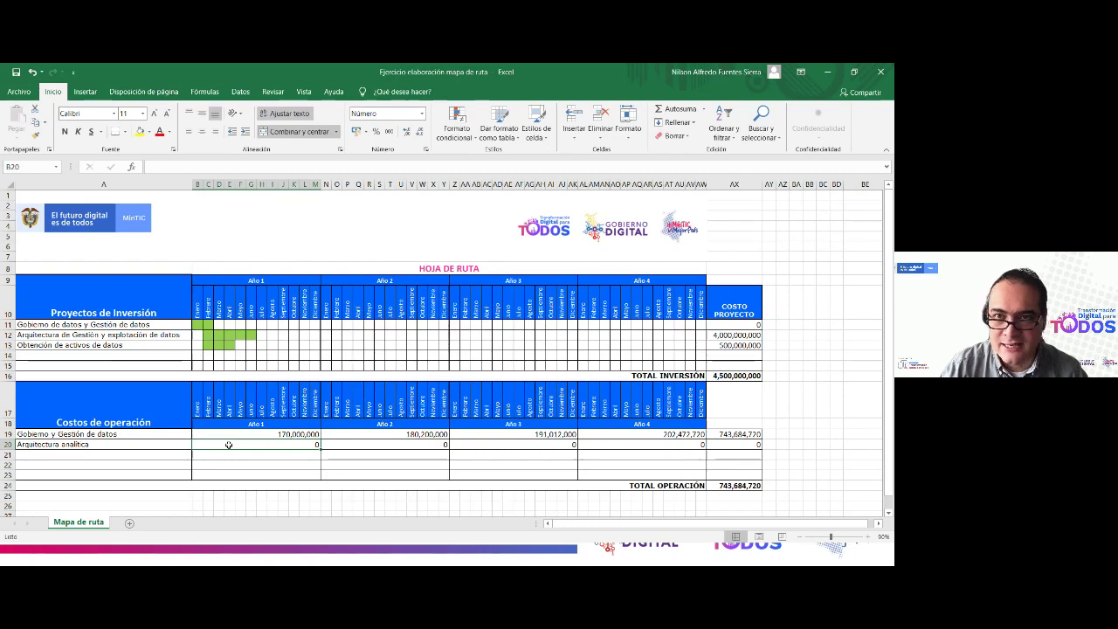
Step: Compare the cost and Año 1 schedule of Arquitectura de Gestión y explotación de datos with the Arquitectura analítica operating row
{"action": "left_click", "coordinate": [740, 334]}
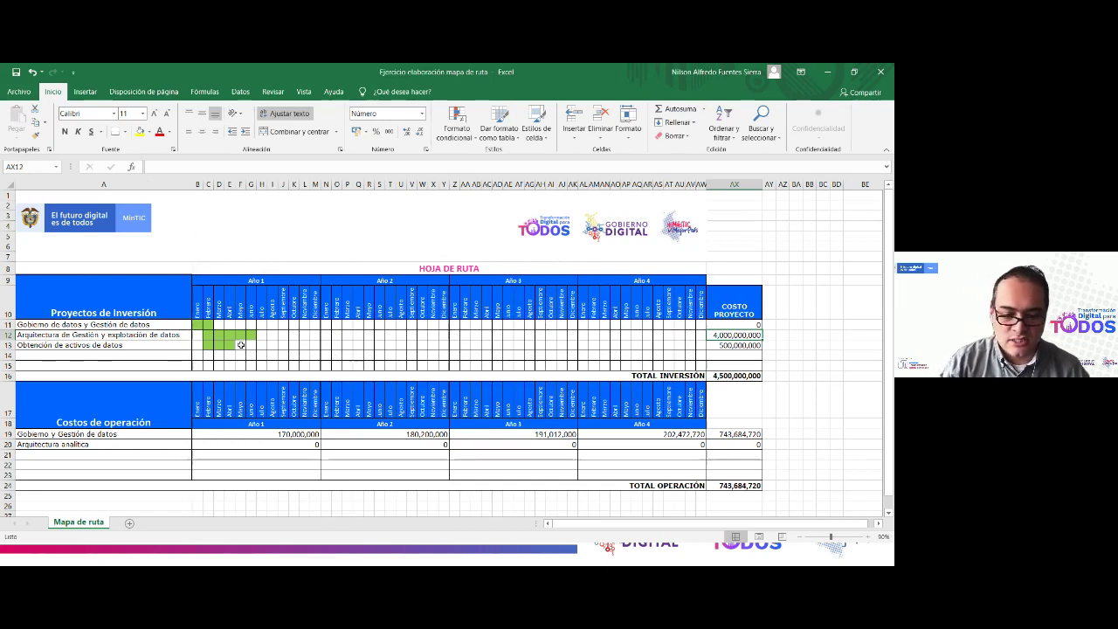
{"action": "left_click", "coordinate": [301, 337]}
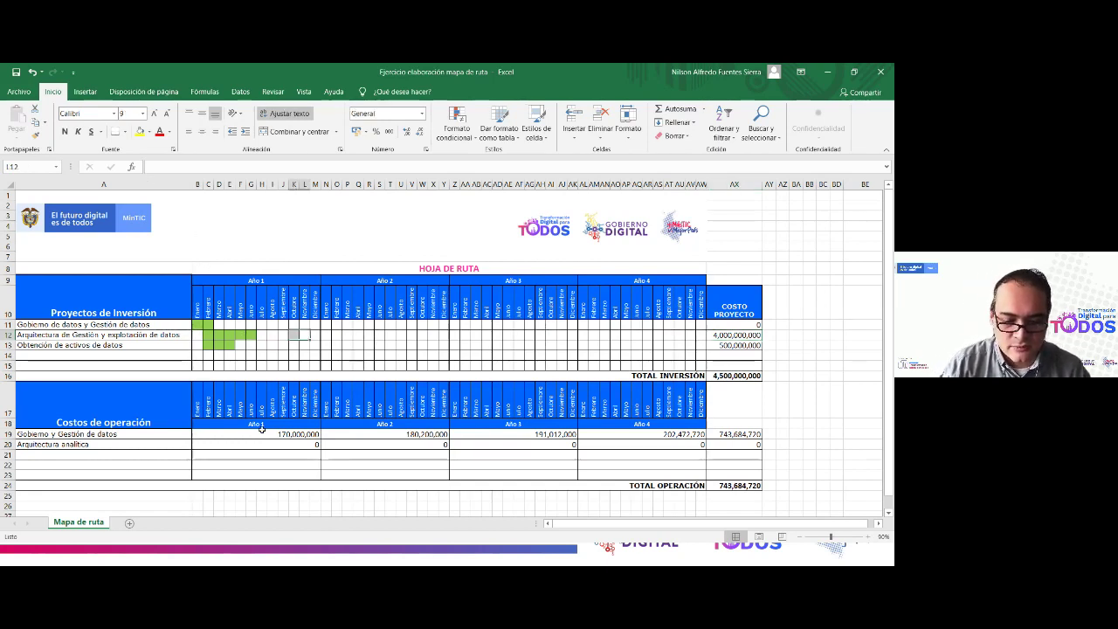
{"action": "double_click", "coordinate": [95, 444]}
{"action": "key", "text": "Return"}
{"action": "left_click", "coordinate": [103, 444]}
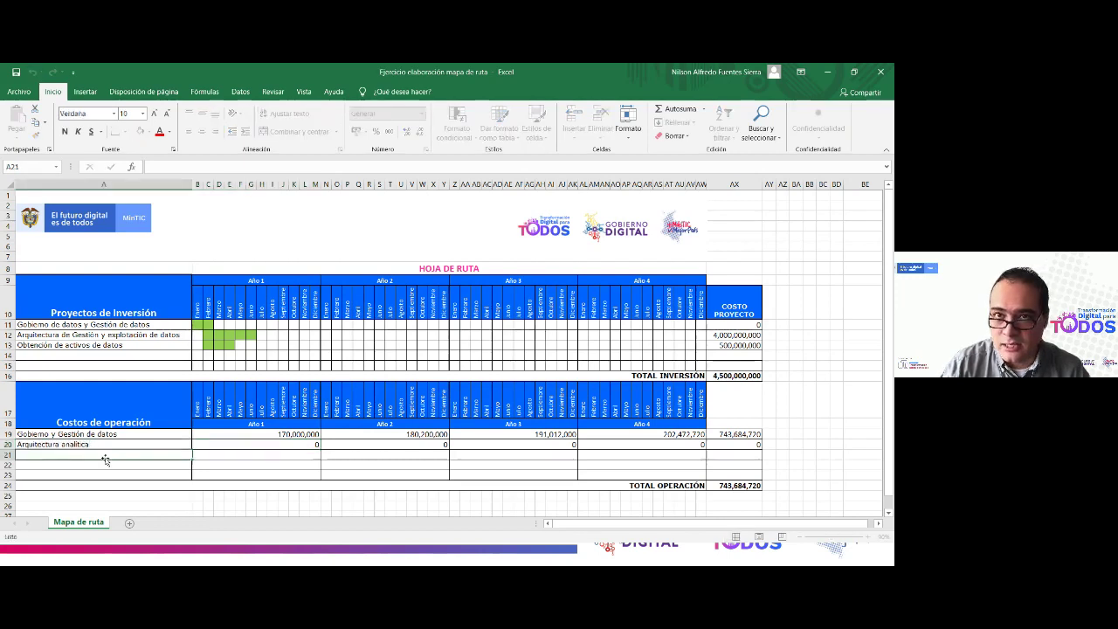
Step: Set the Año 2 operating cost of Arquitectura analítica to 250,000,000
{"action": "left_click", "coordinate": [349, 446]}
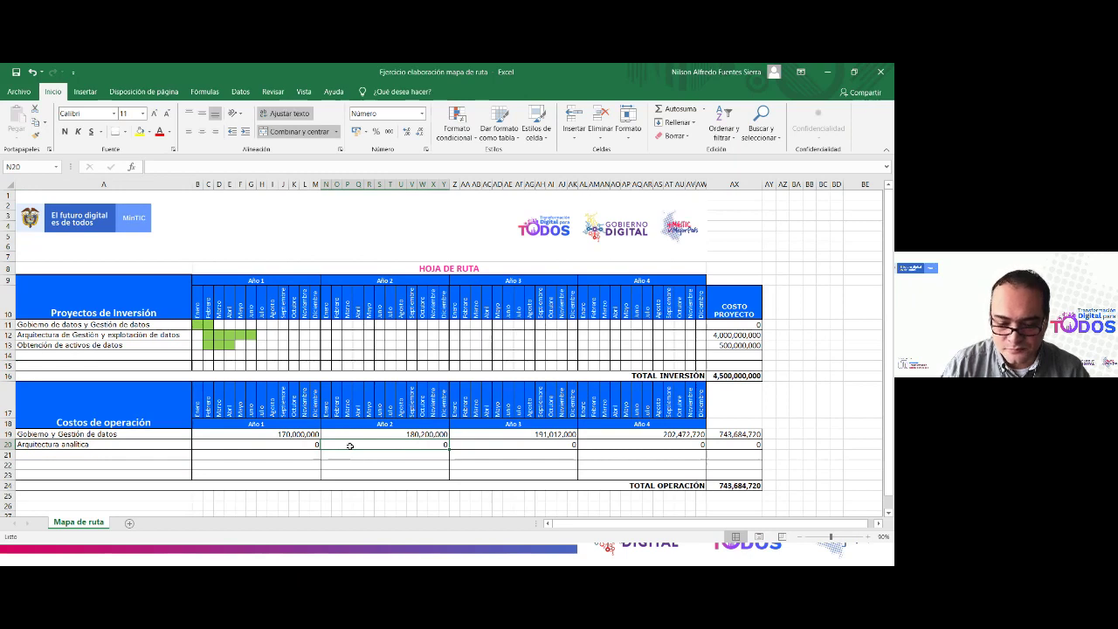
{"action": "type", "text": "25"}
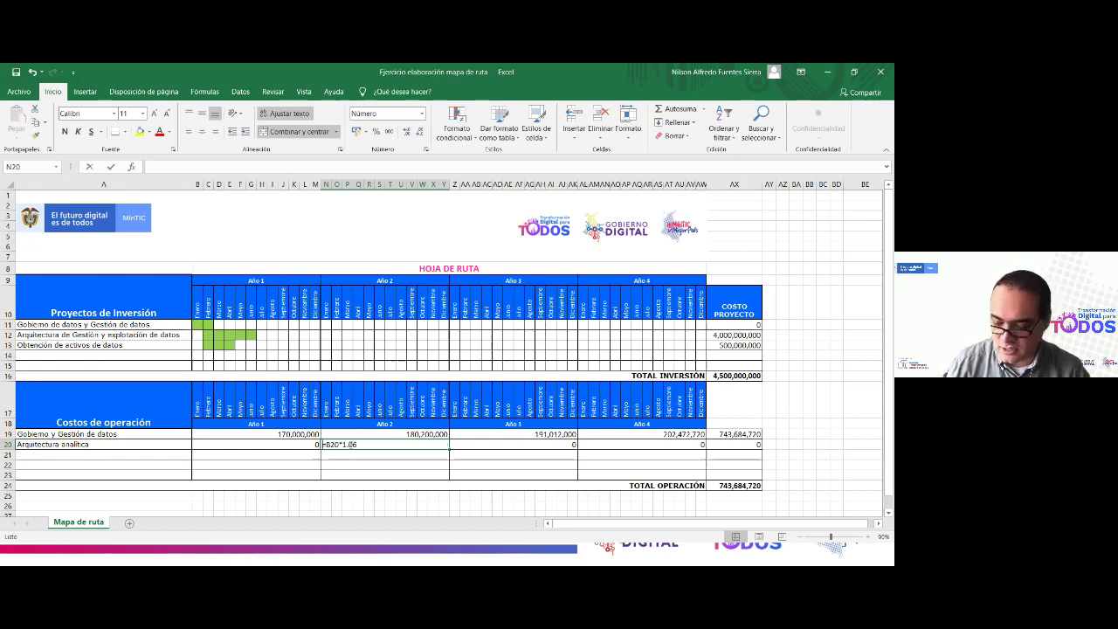
{"action": "type", "text": "0000000"}
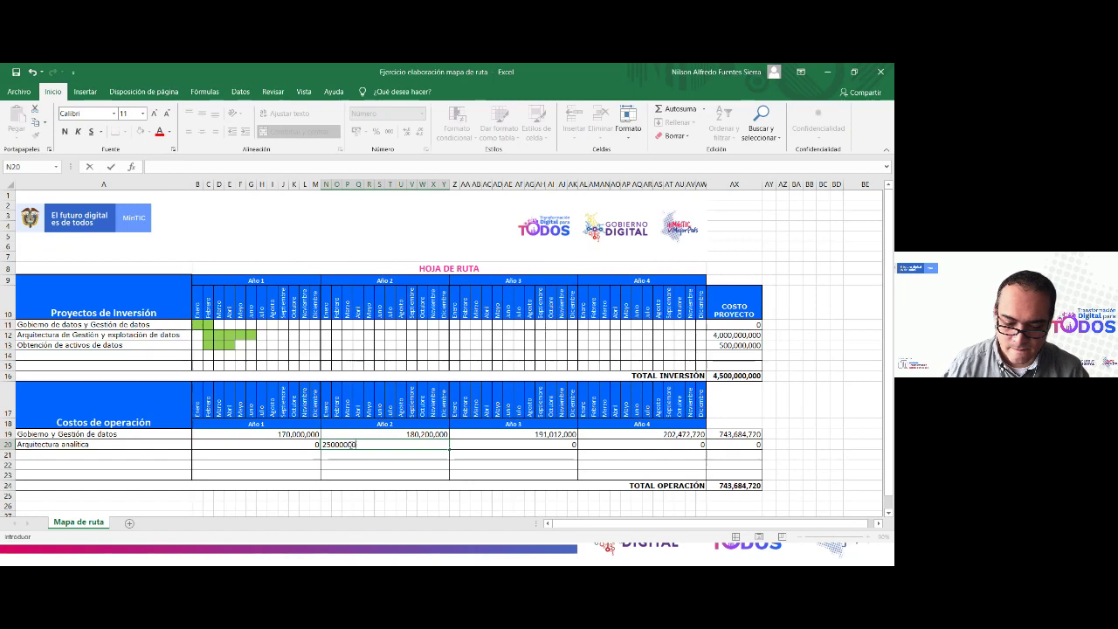
{"action": "key", "text": "Return"}
Step: Examine the Arquitectura analítica costs for Año 2 to Año 4 and compare both operating row totals with the investment cost
{"action": "left_click", "coordinate": [358, 444]}
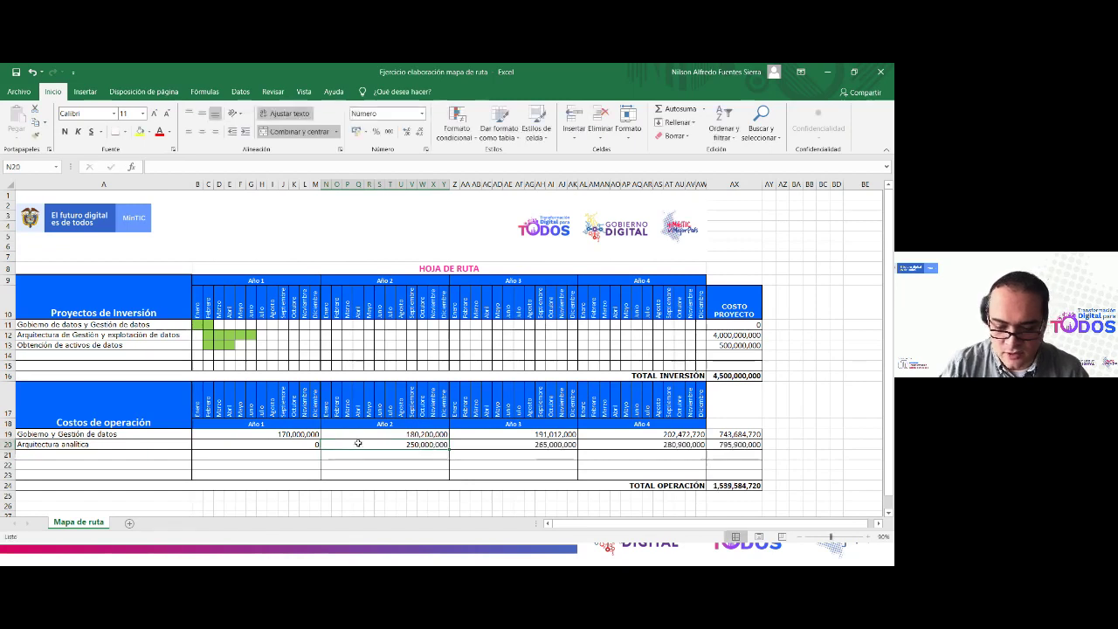
{"action": "left_click", "coordinate": [500, 445]}
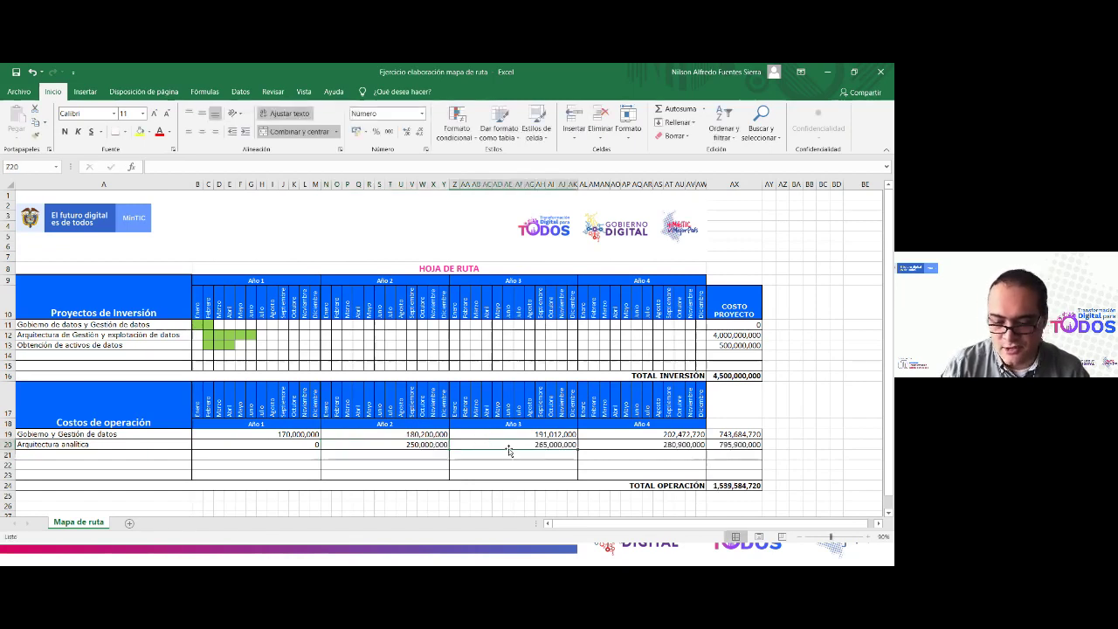
{"action": "left_click", "coordinate": [606, 445]}
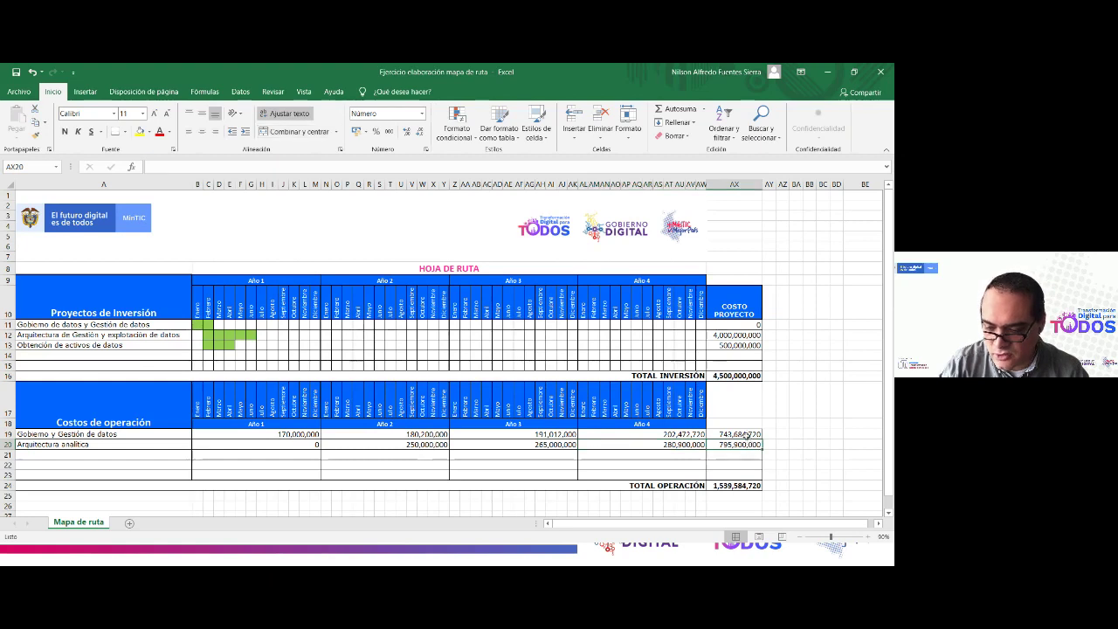
{"action": "left_click_drag", "start_coordinate": [747, 434], "coordinate": [748, 443]}
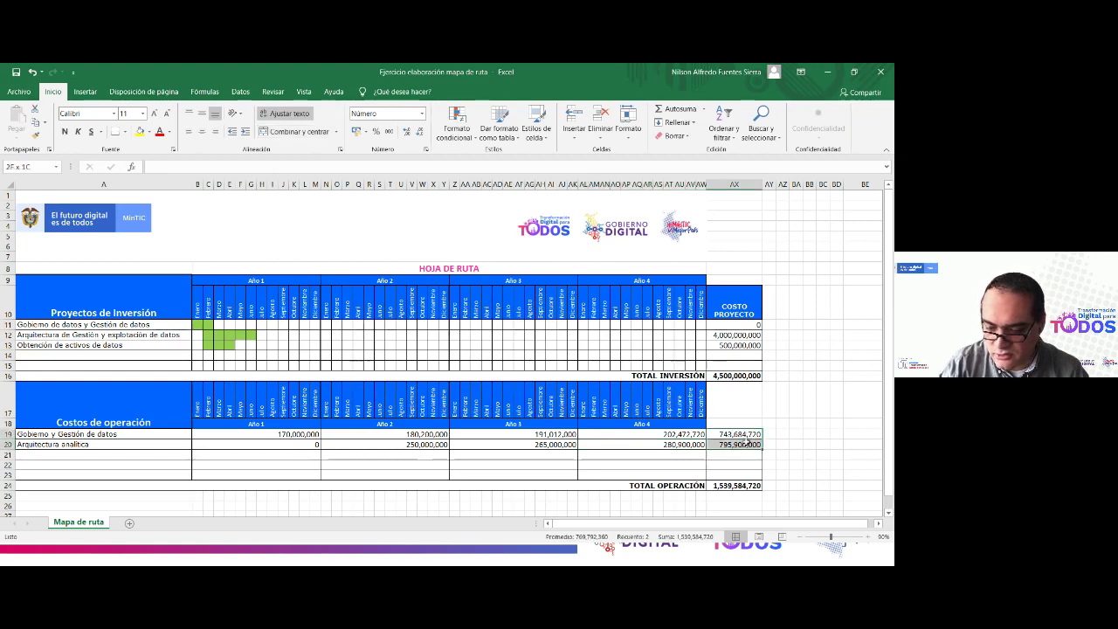
{"action": "left_click", "coordinate": [743, 337]}
{"action": "left_click_drag", "start_coordinate": [743, 434], "coordinate": [742, 444]}
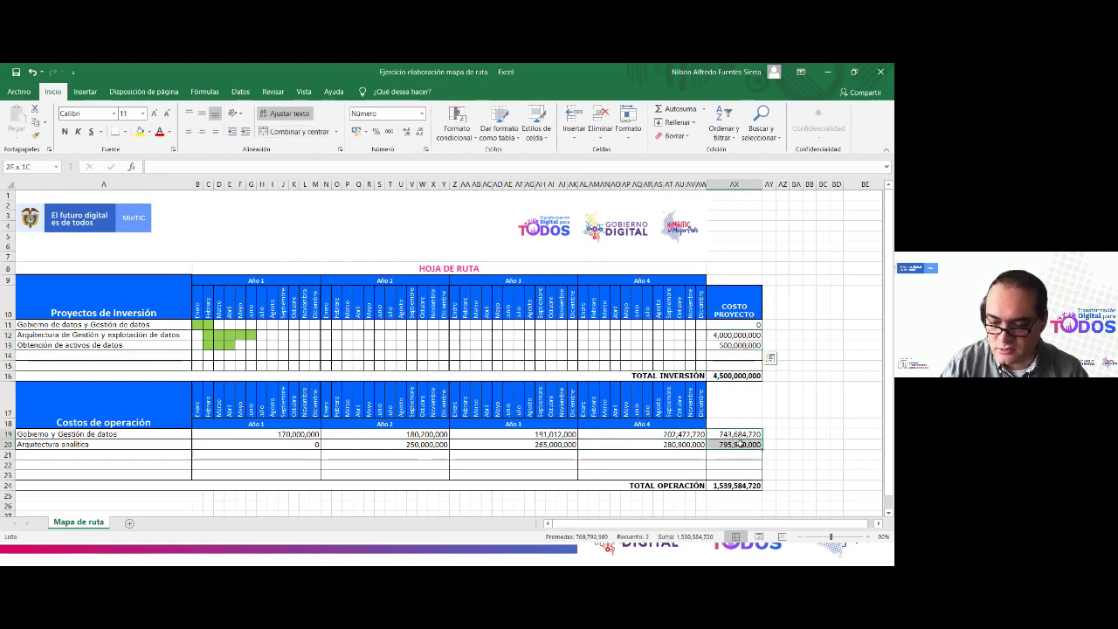
{"action": "left_click", "coordinate": [810, 424]}
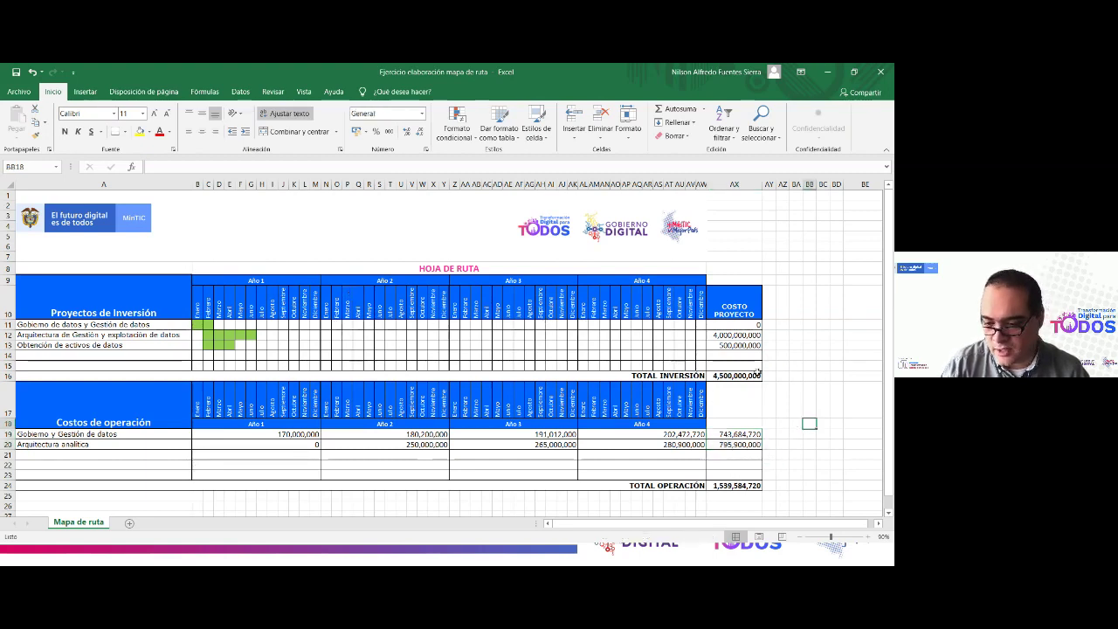
Step: Compare the TOTAL INVERSIÓN amount with the TOTAL OPERACIÓN amount
{"action": "left_click", "coordinate": [742, 375]}
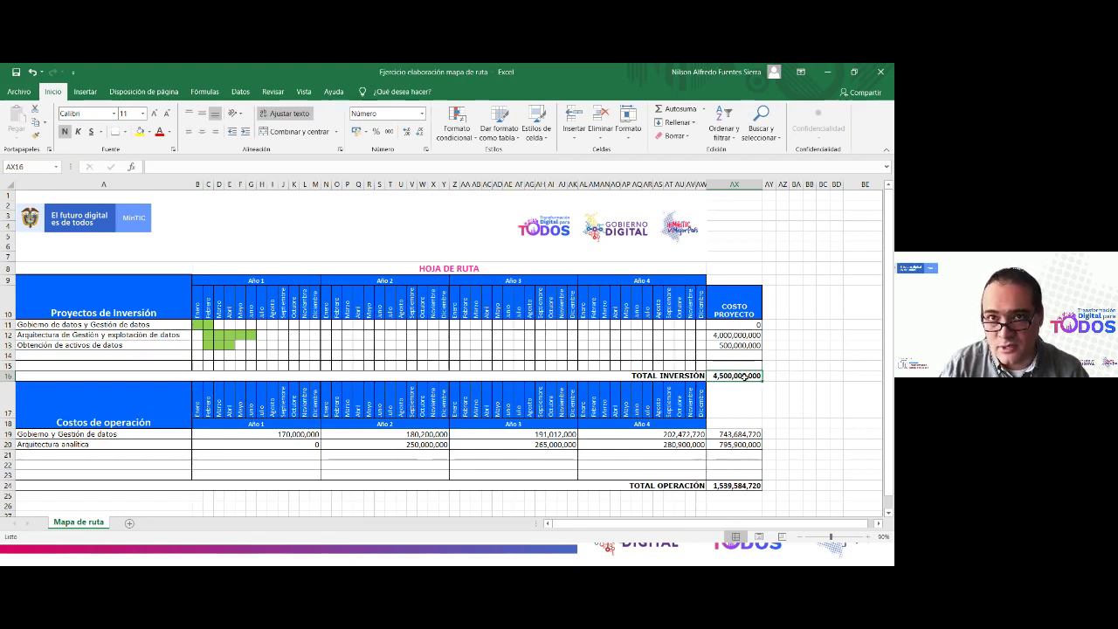
{"action": "scroll", "coordinate": [732, 428], "scroll_direction": "down", "scroll_amount": 1}
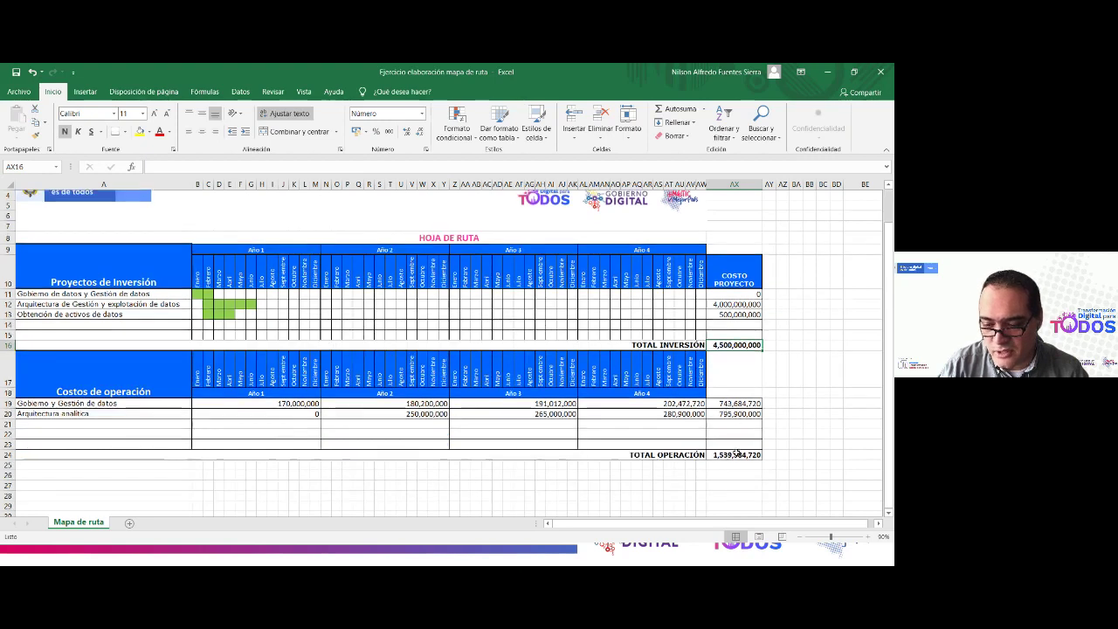
{"action": "left_click", "coordinate": [736, 453]}
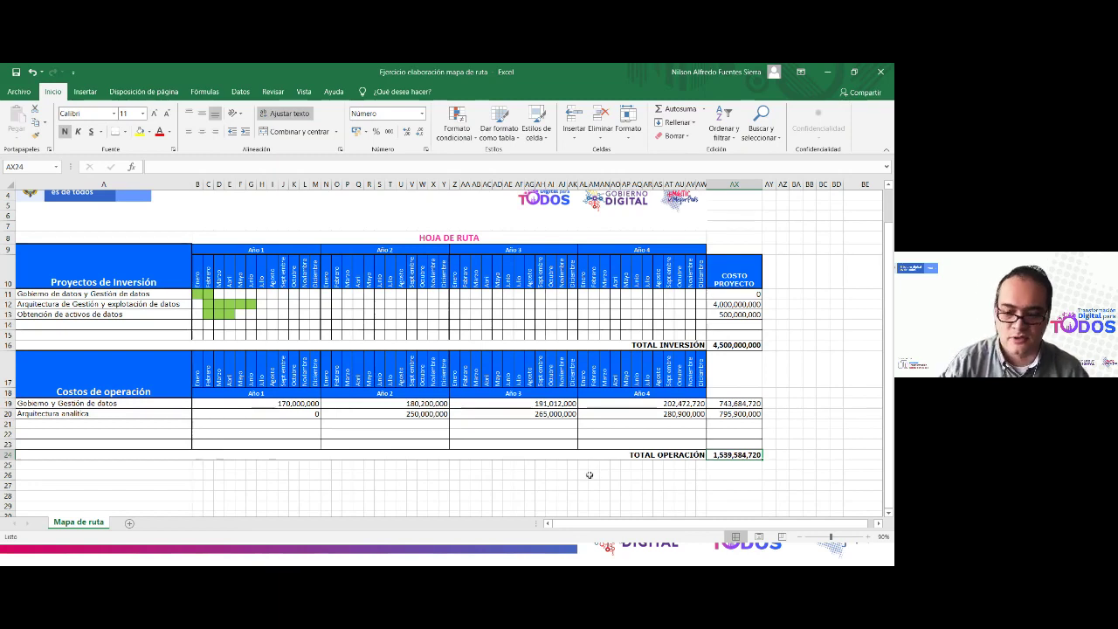
{"action": "scroll", "coordinate": [587, 473], "scroll_direction": "up", "scroll_amount": 1}
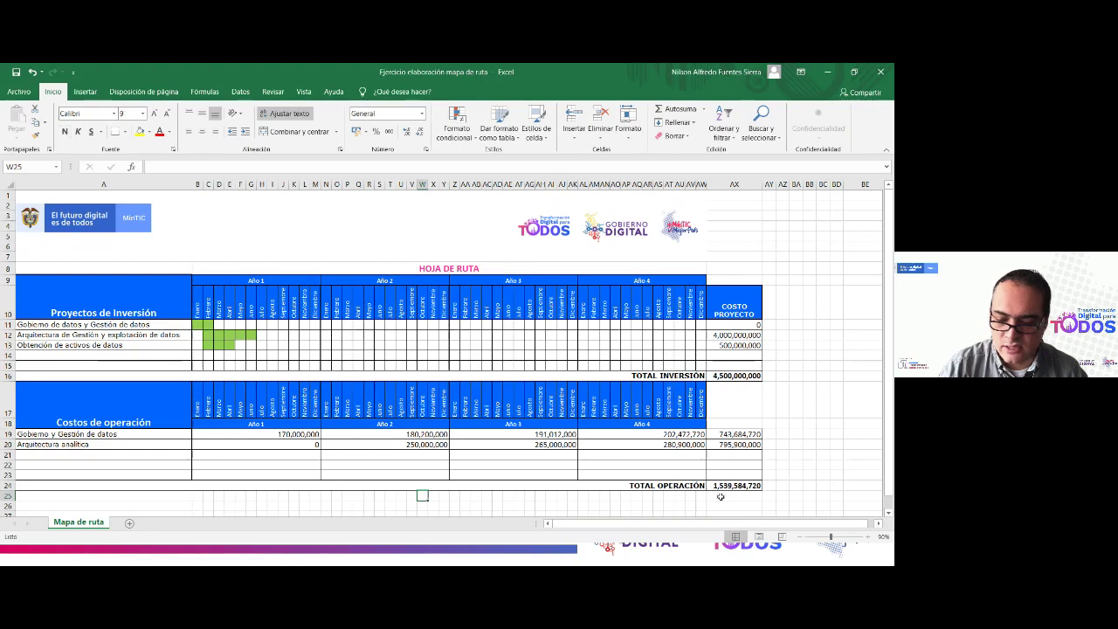
Step: Compare the investment projects' Año 1 schedules and the Arquitectura de Gestión y explotación de datos cost with the Arquitectura analítica operating row
{"action": "left_click_drag", "start_coordinate": [729, 503], "coordinate": [96, 280]}
{"action": "left_click", "coordinate": [93, 352]}
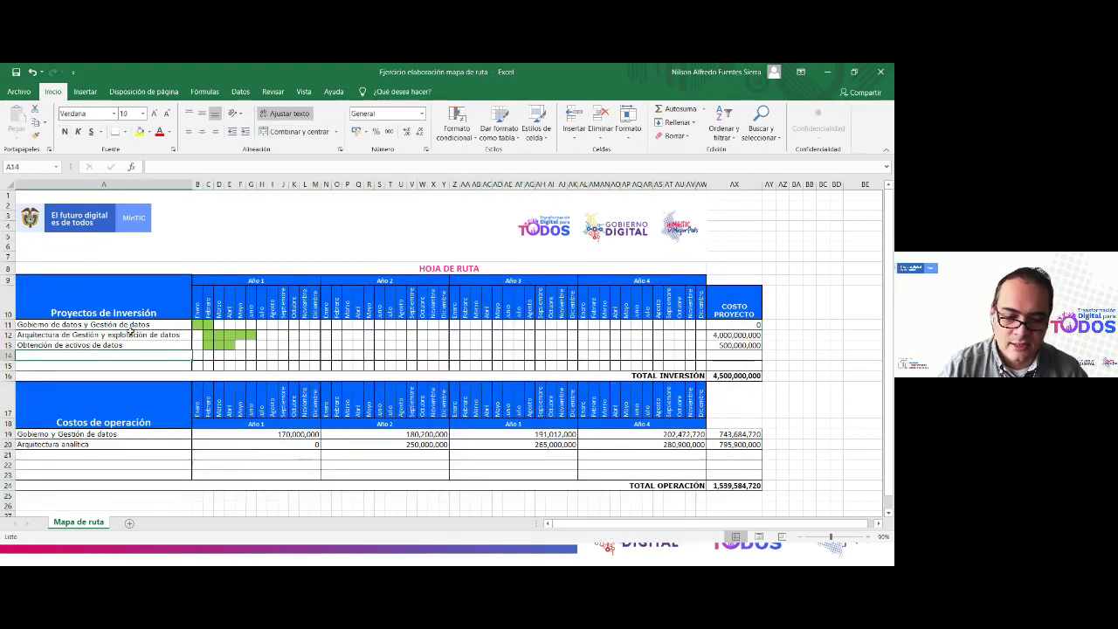
{"action": "left_click", "coordinate": [126, 327]}
{"action": "left_click", "coordinate": [208, 335]}
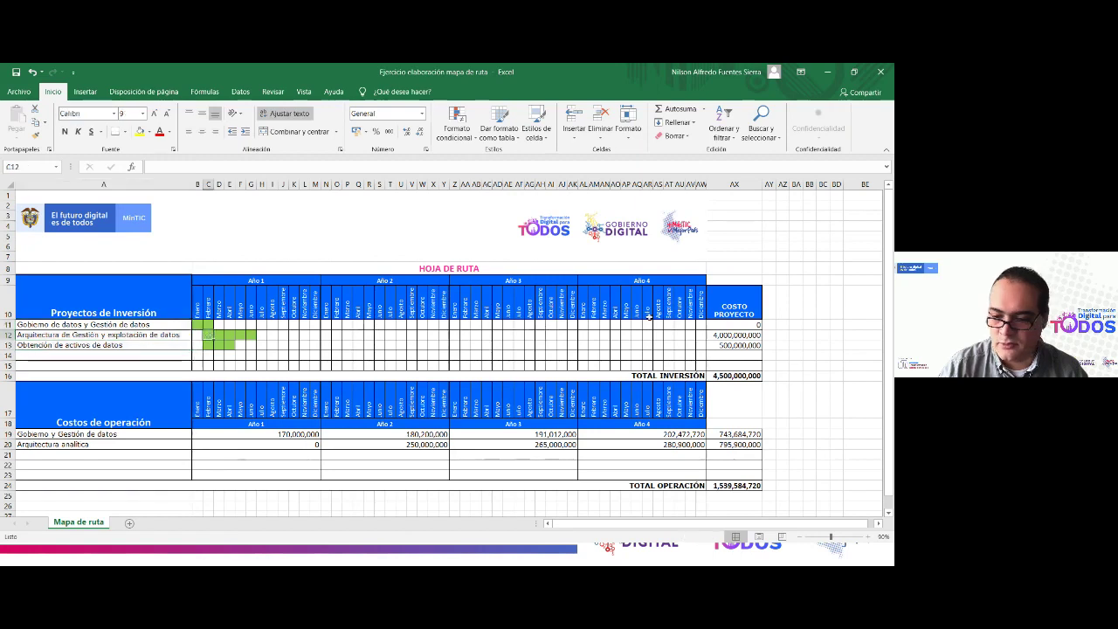
{"action": "left_click", "coordinate": [745, 336]}
{"action": "left_click_drag", "start_coordinate": [733, 444], "coordinate": [63, 436]}
{"action": "left_click", "coordinate": [66, 444]}
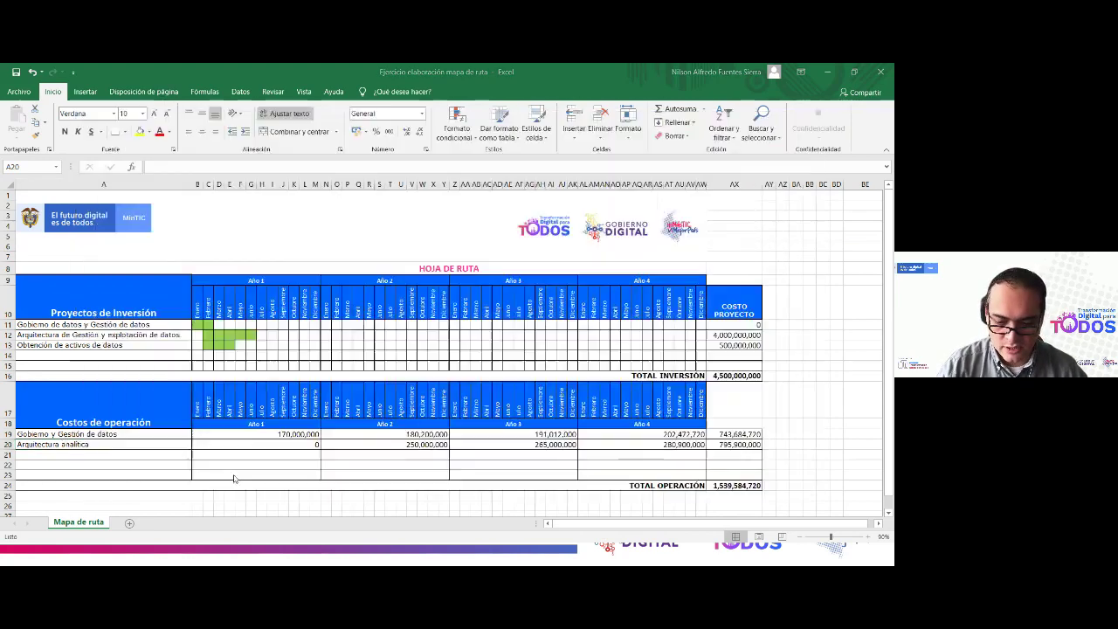
Step: Switch to the Ejercicio Mapa de ruta document in Word and examine the HOJA DE RUTA image following the Mapa de ruta section
{"action": "key", "text": "alt+Tab"}
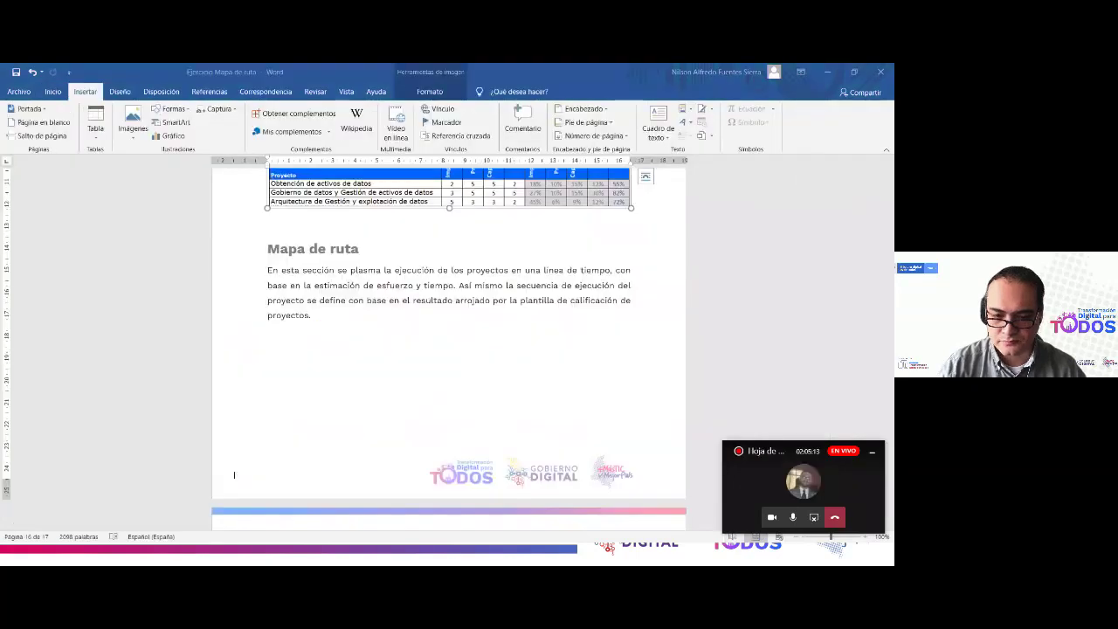
{"action": "scroll", "coordinate": [234, 431], "scroll_direction": "down", "scroll_amount": 6}
{"action": "left_click", "coordinate": [445, 342]}
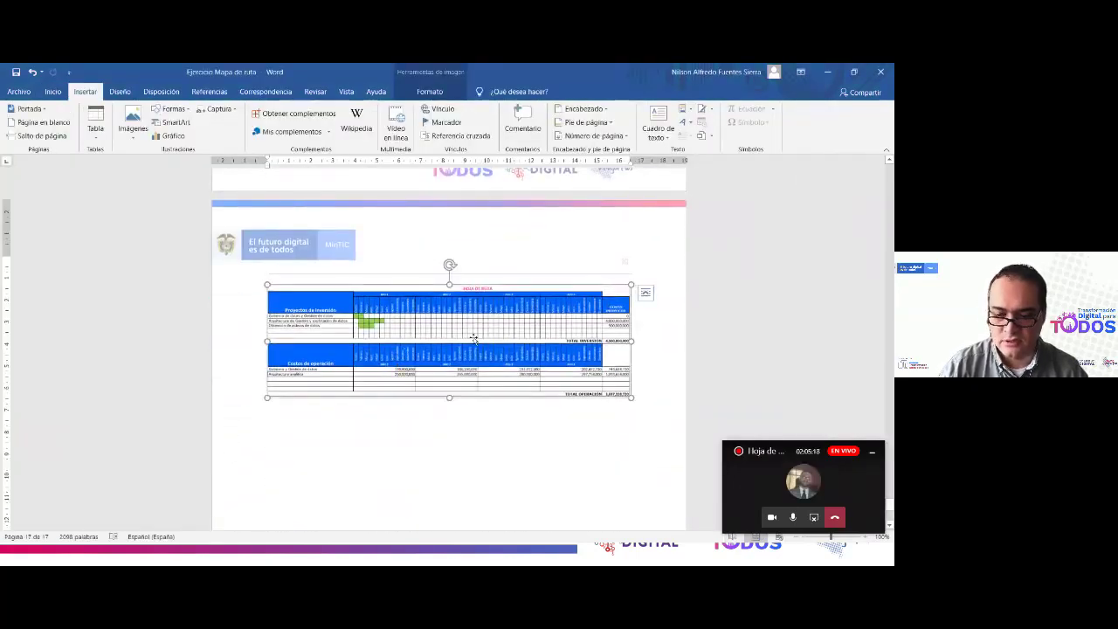
{"action": "scroll", "coordinate": [474, 337], "scroll_direction": "down", "scroll_amount": 3}
{"action": "scroll", "coordinate": [473, 336], "scroll_direction": "up", "scroll_amount": 3}
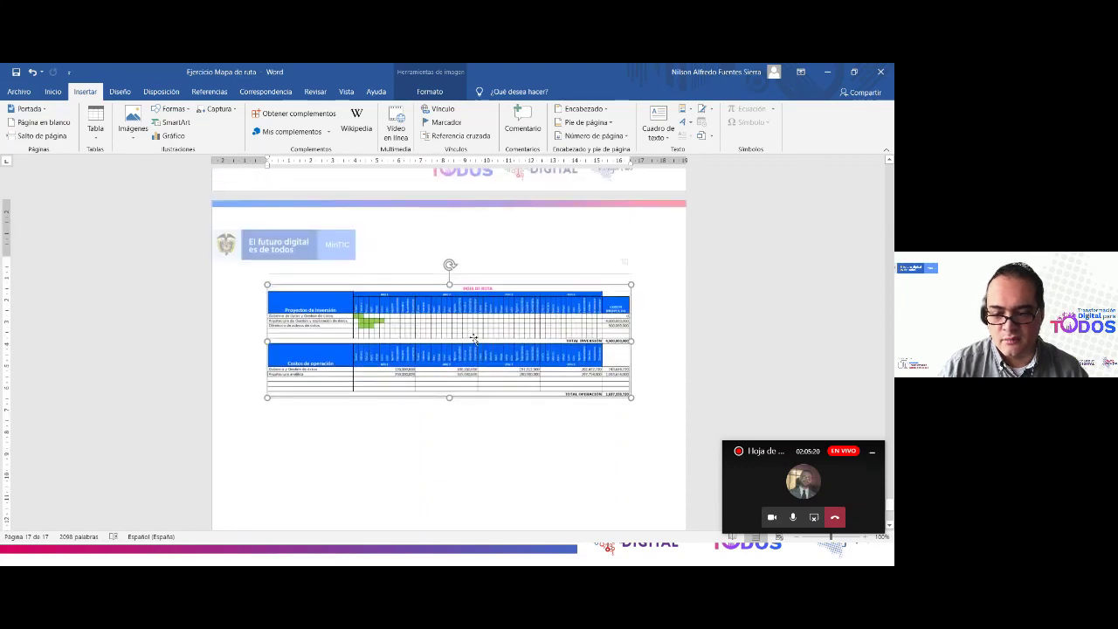
{"action": "scroll", "coordinate": [474, 337], "scroll_direction": "up", "scroll_amount": 3}
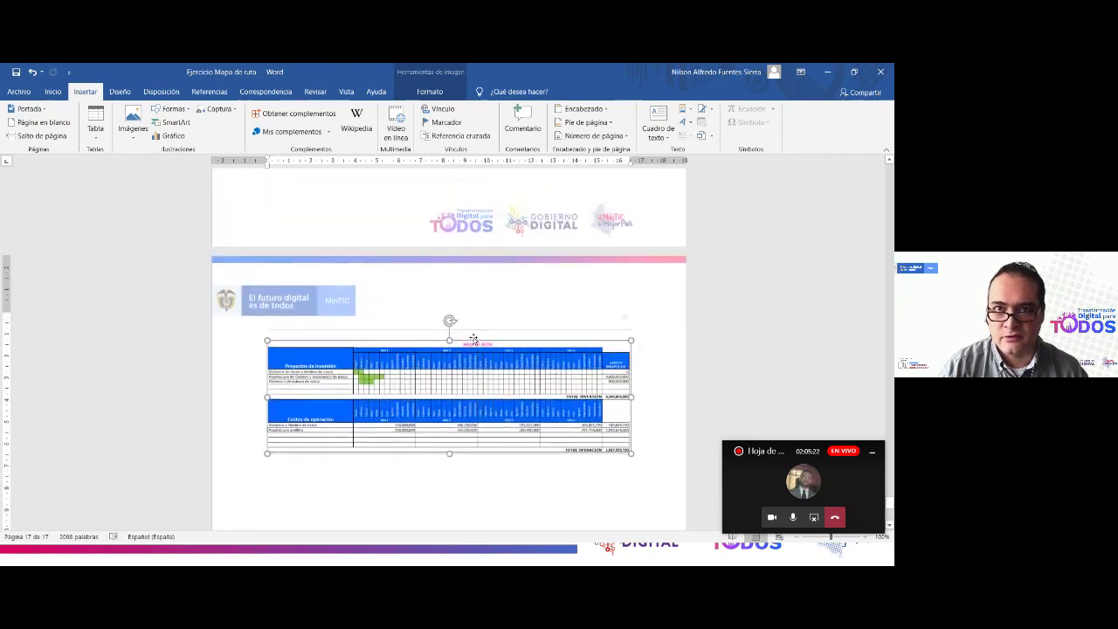
{"action": "scroll", "coordinate": [464, 343], "scroll_direction": "down", "scroll_amount": 2}
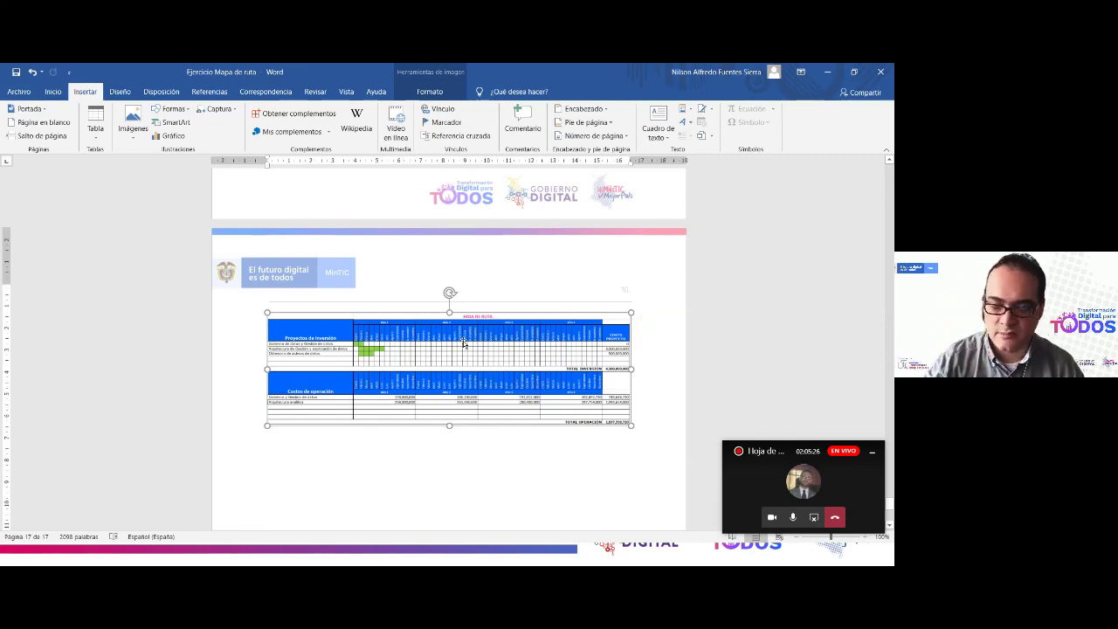
Step: Review the project prioritization matrix and the Mapa de ruta text against the roadmap image in the document
{"action": "scroll", "coordinate": [464, 342], "scroll_direction": "up", "scroll_amount": 5}
{"action": "scroll", "coordinate": [464, 340], "scroll_direction": "up", "scroll_amount": 5}
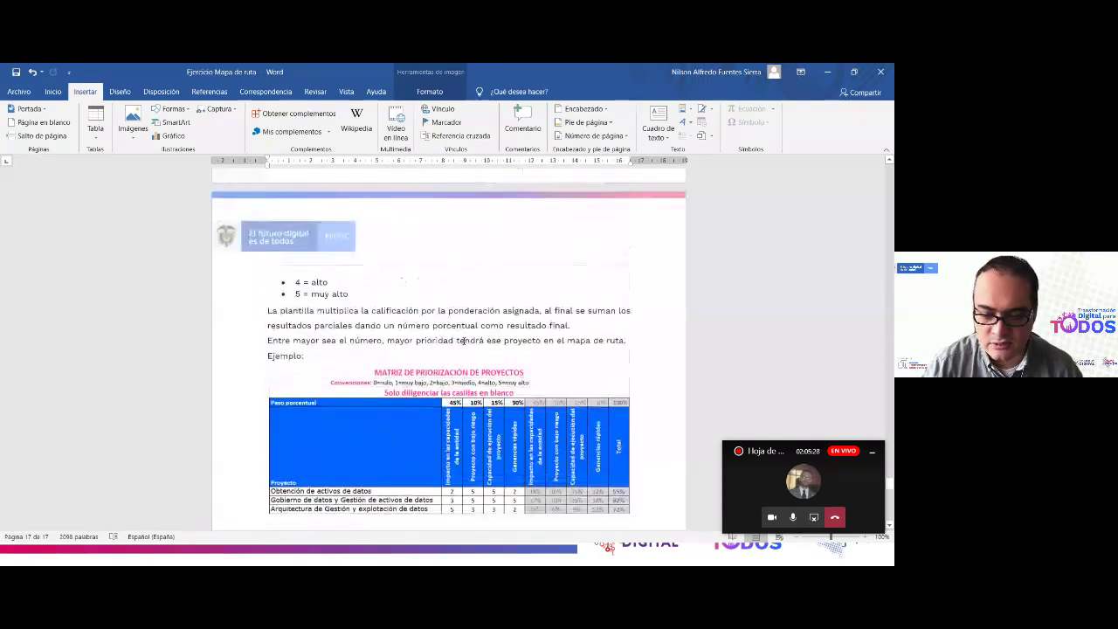
{"action": "scroll", "coordinate": [464, 340], "scroll_direction": "down", "scroll_amount": 4}
{"action": "scroll", "coordinate": [463, 345], "scroll_direction": "down", "scroll_amount": 3}
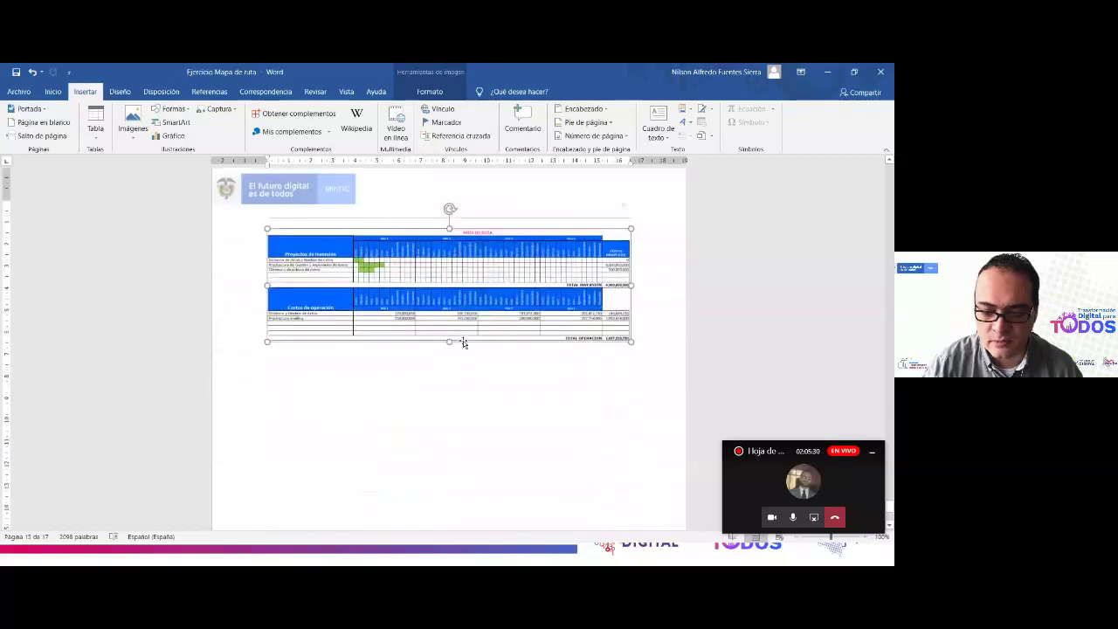
{"action": "scroll", "coordinate": [481, 332], "scroll_direction": "up", "scroll_amount": 2}
{"action": "scroll", "coordinate": [484, 328], "scroll_direction": "up", "scroll_amount": 10}
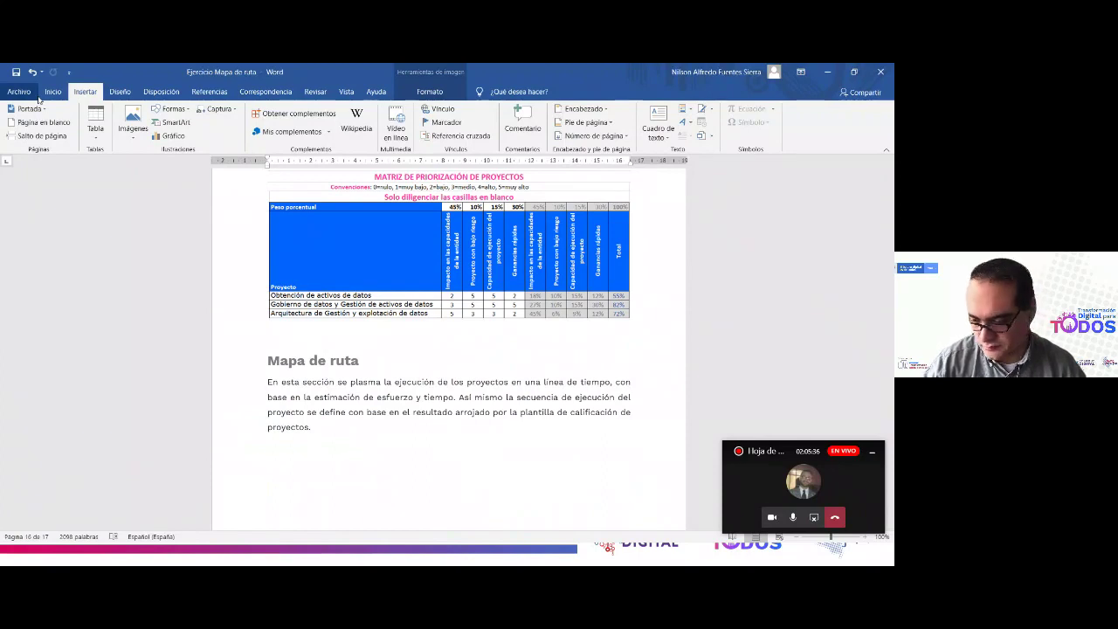
{"action": "scroll", "coordinate": [525, 427], "scroll_direction": "down", "scroll_amount": 6}
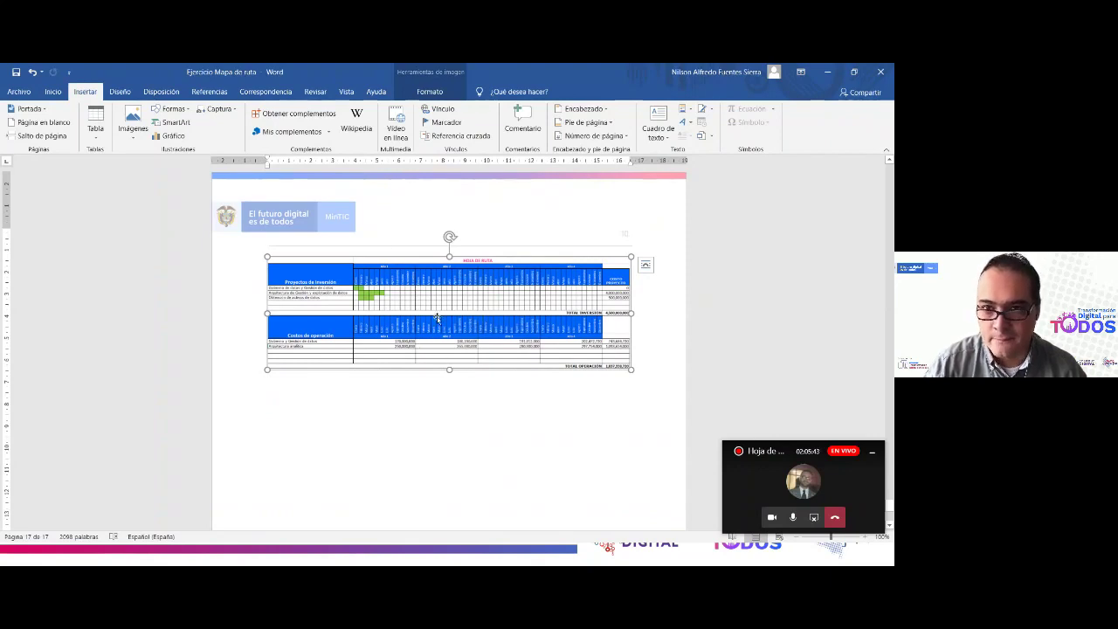
Step: Switch to the Microsoft Teams meeting window and stop sharing the screen
{"action": "key", "text": "alt+Tab"}
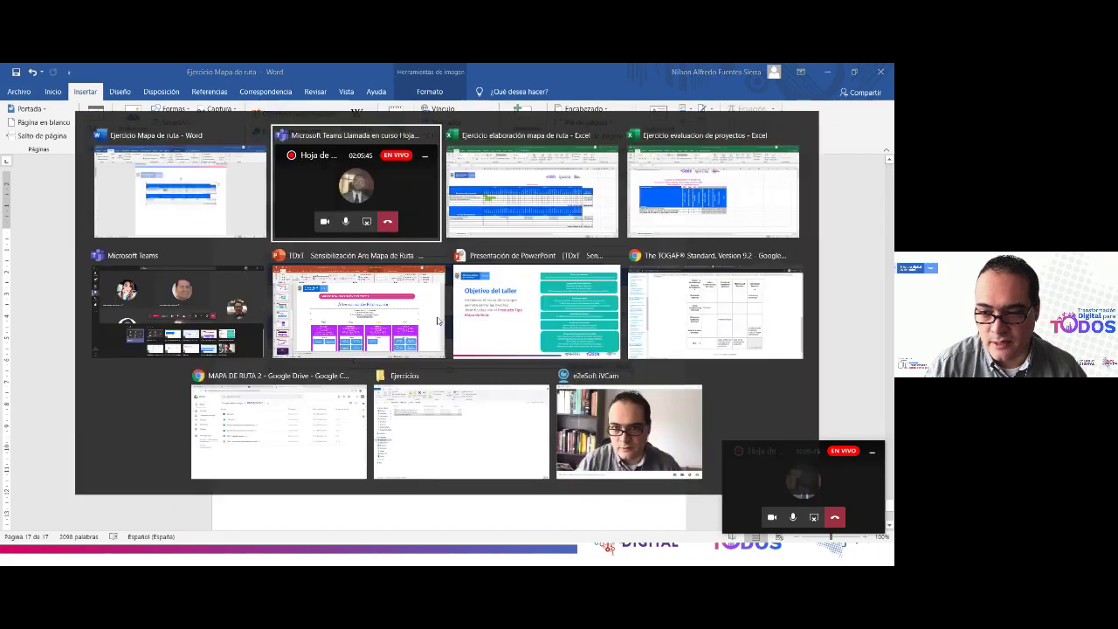
{"action": "left_click", "coordinate": [792, 473]}
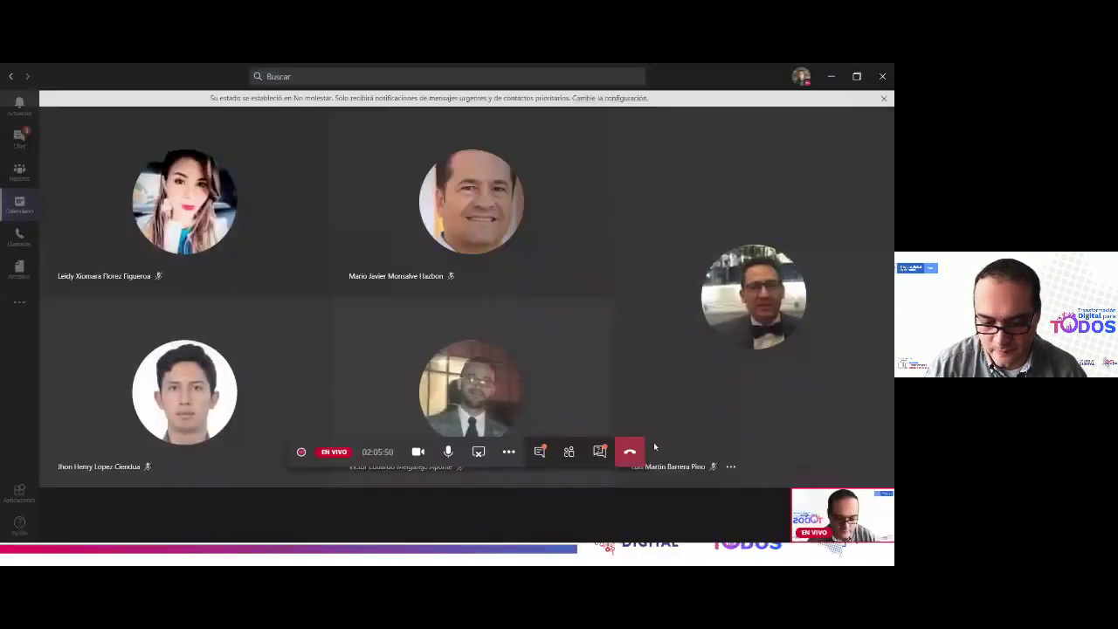
{"action": "left_click", "coordinate": [478, 452]}
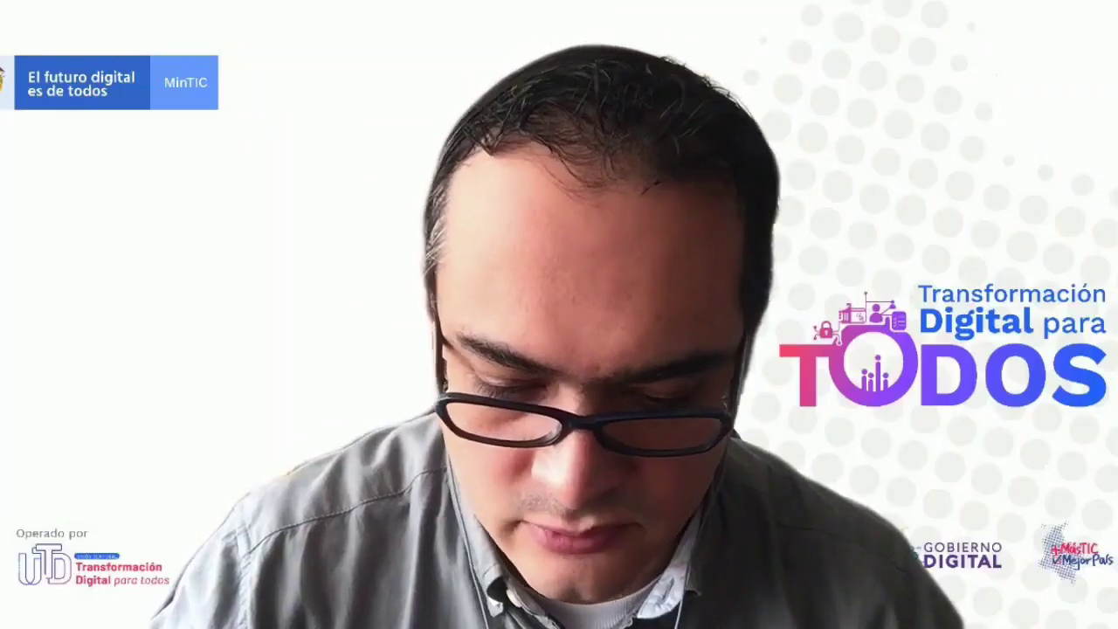